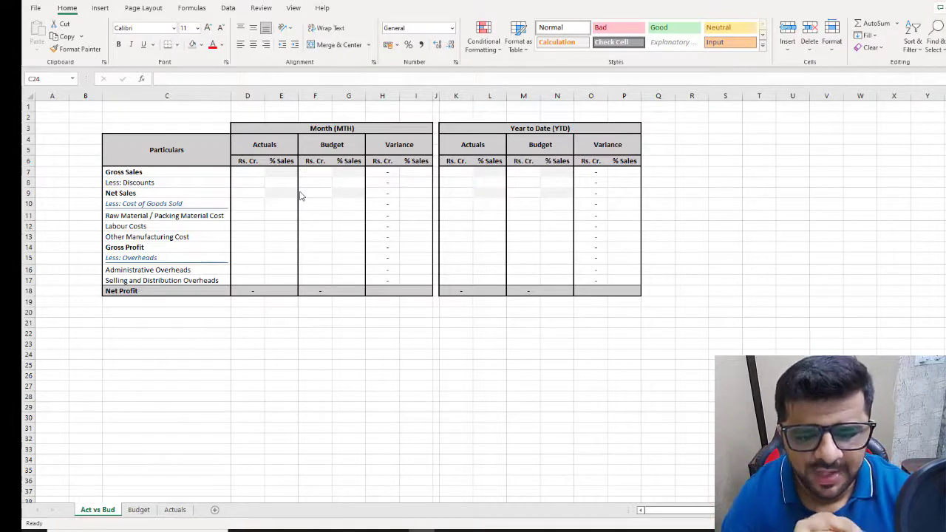
# Step: Review the monthly tables on the Budget and Actuals sheets, and return to the Act vs Bud sheet
pyautogui.click(139, 510)
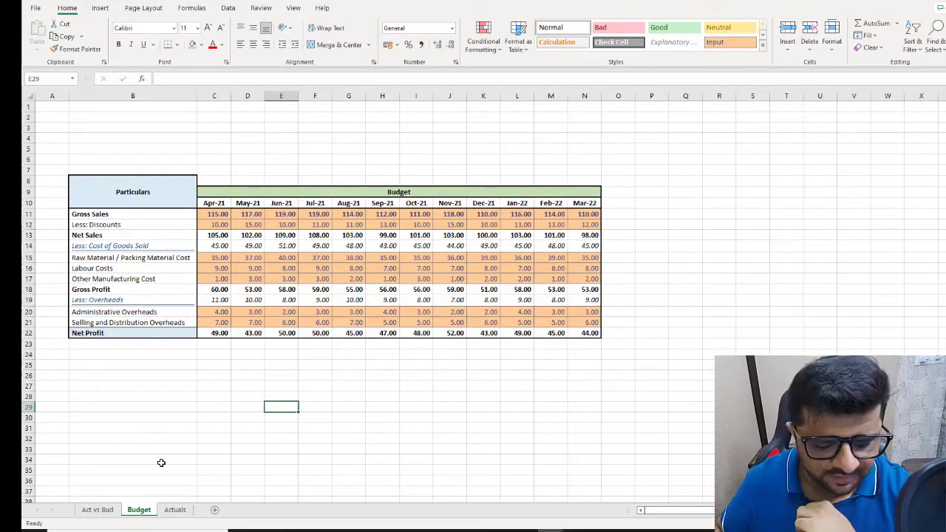
pyautogui.click(187, 510)
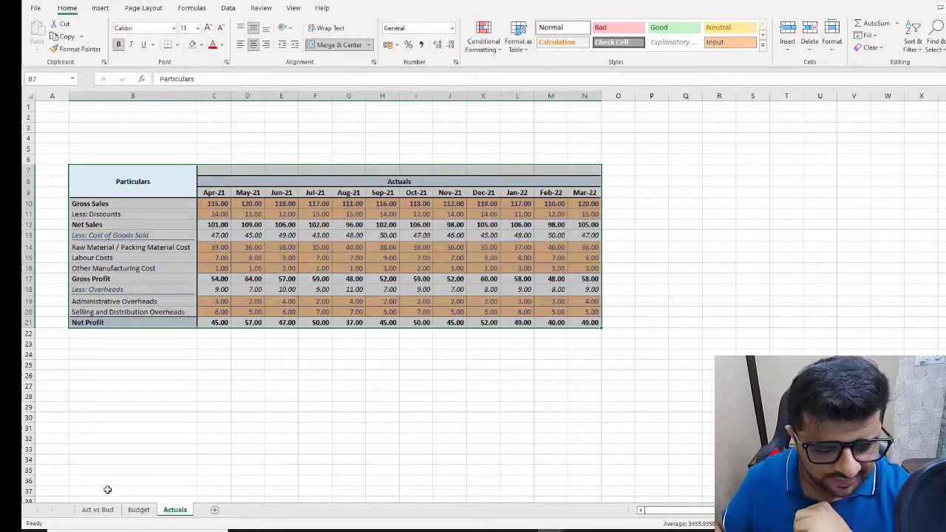
pyautogui.click(158, 462)
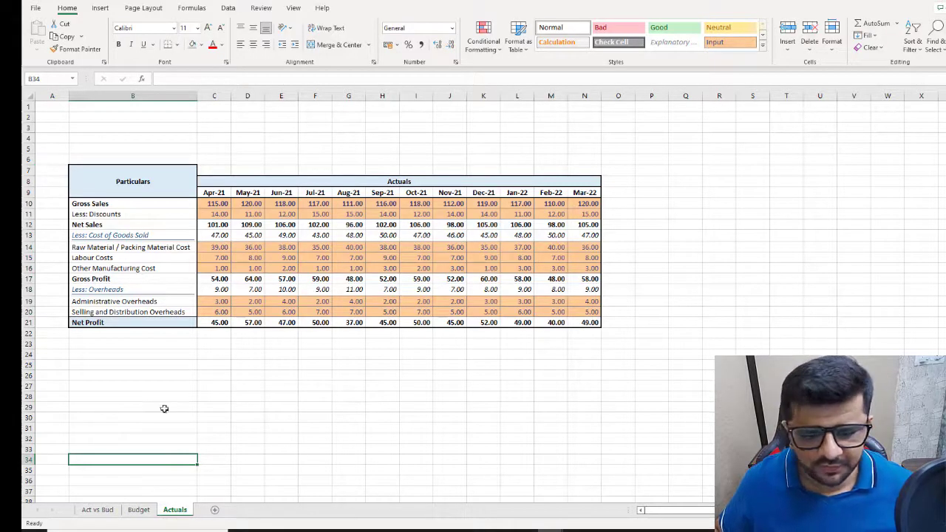
pyautogui.click(97, 510)
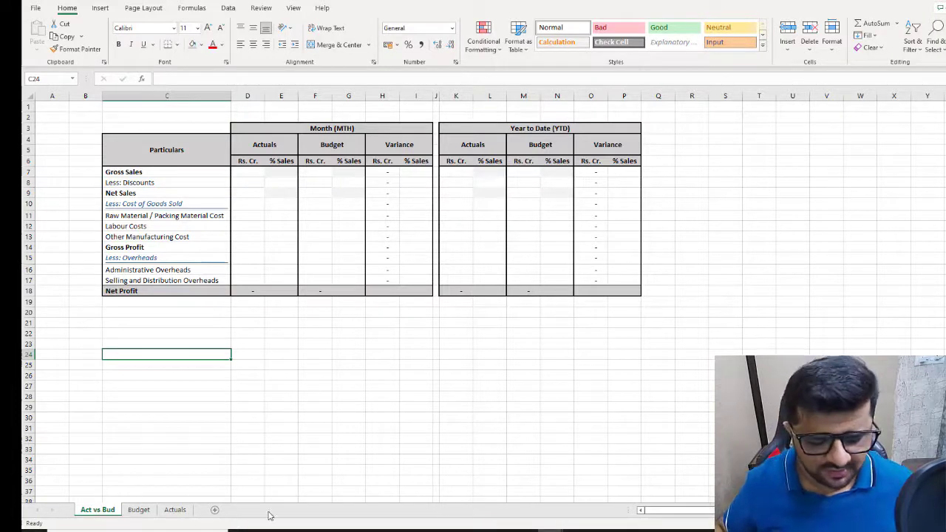
# Step: On the Actuals sheet, copy the monthly block C8:N21 and paste only its formatting starting at P8
pyautogui.click(172, 511)
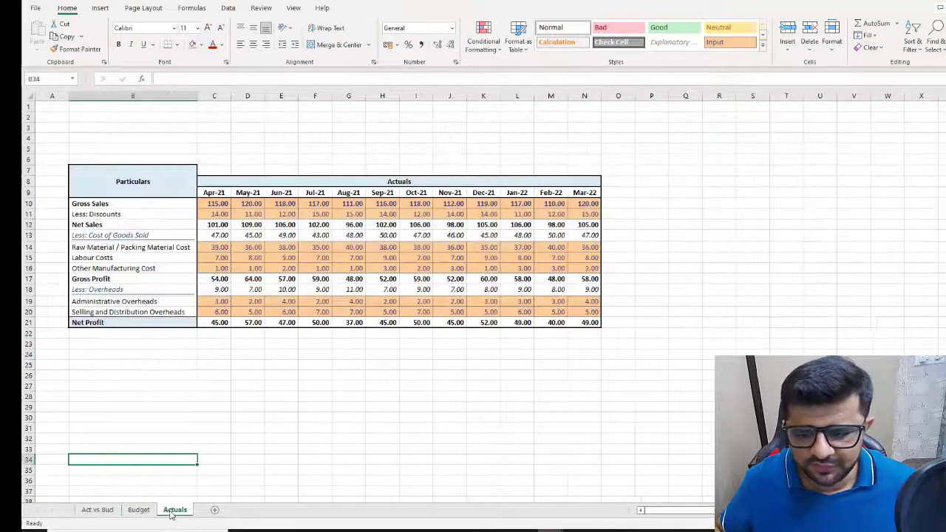
pyautogui.moveTo(228, 184); pyautogui.dragTo(459, 323)
pyautogui.hotkey('ctrl', 'c')
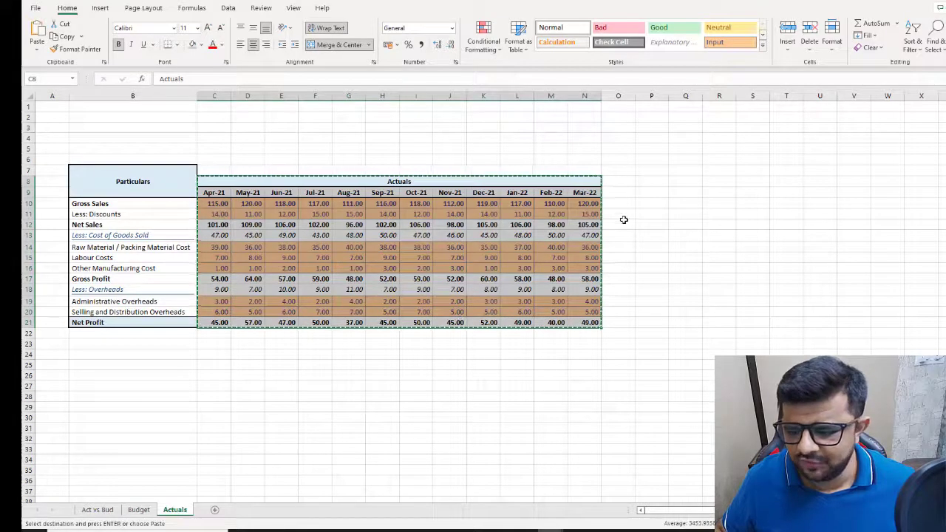
pyautogui.click(646, 184)
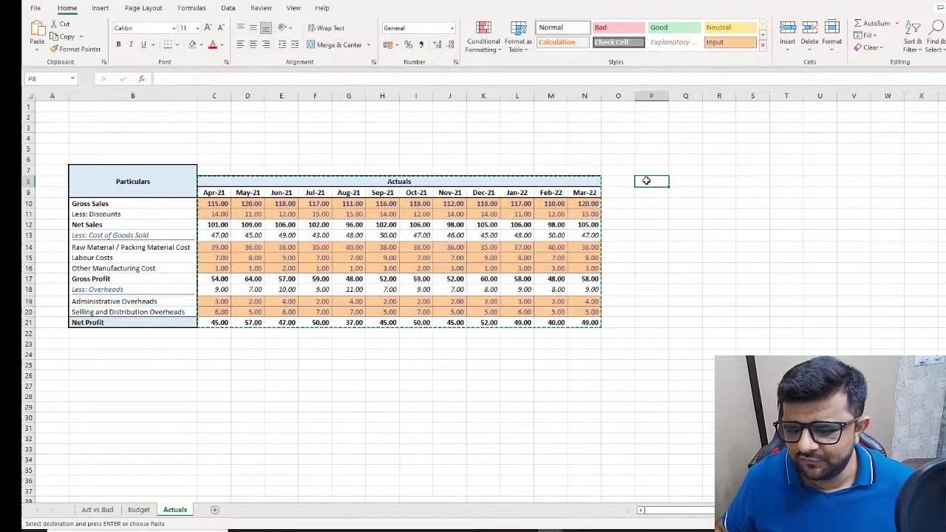
pyautogui.rightClick(646, 180)
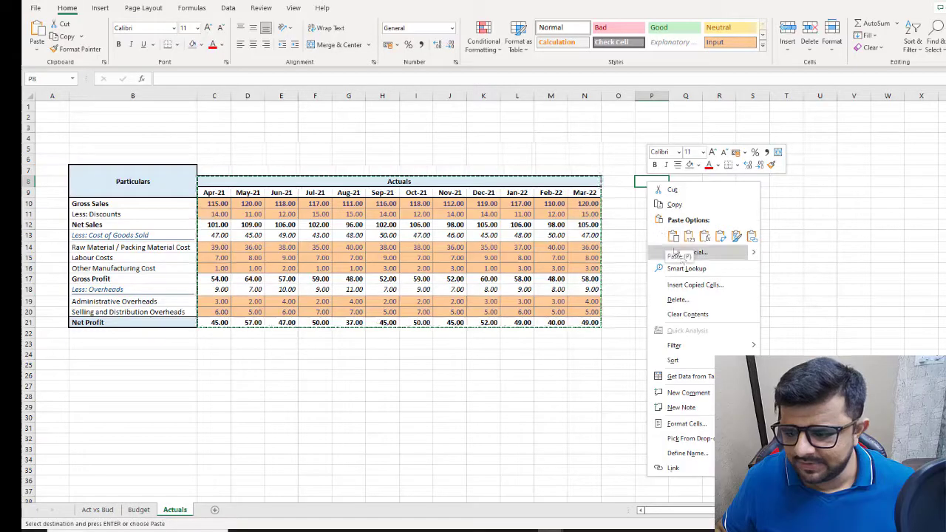
pyautogui.click(736, 237)
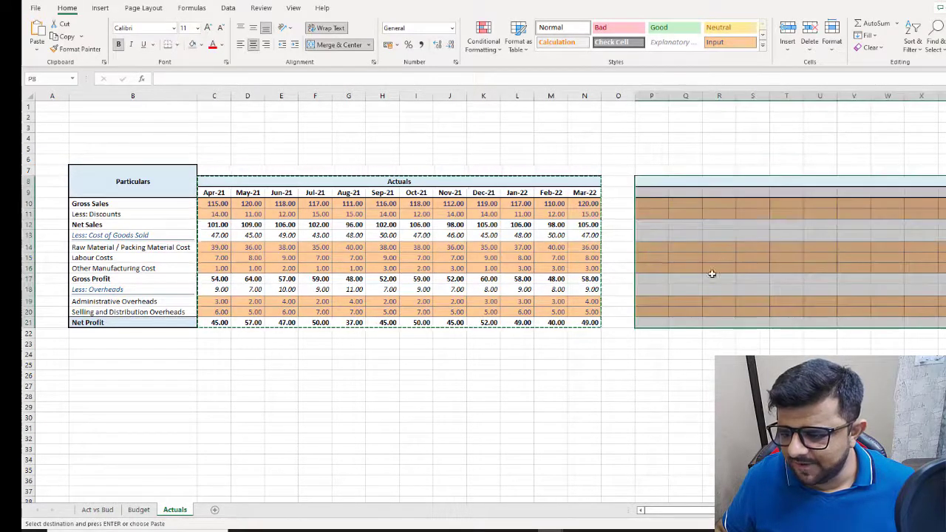
# Step: Narrow column O into a thin gap between the Actuals table and the newly formatted block
pyautogui.moveTo(634, 96); pyautogui.dragTo(608, 99)
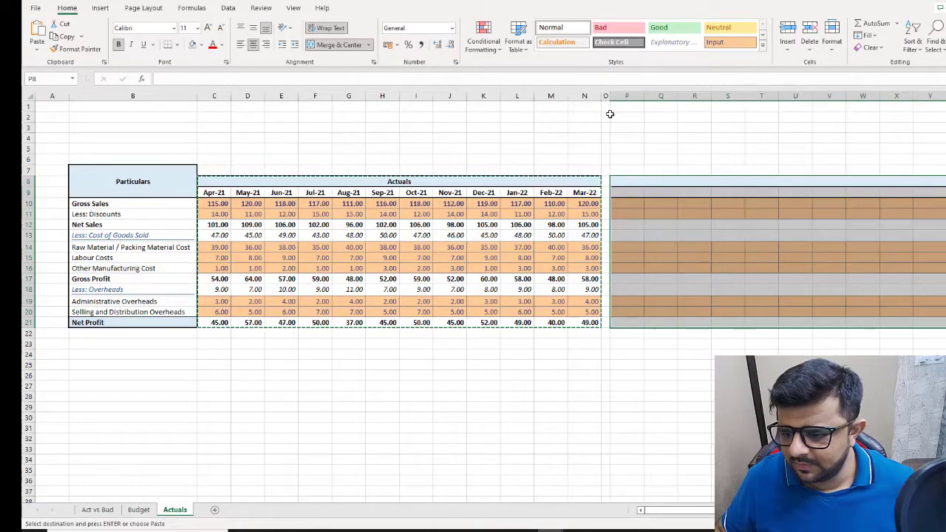
pyautogui.click(687, 357)
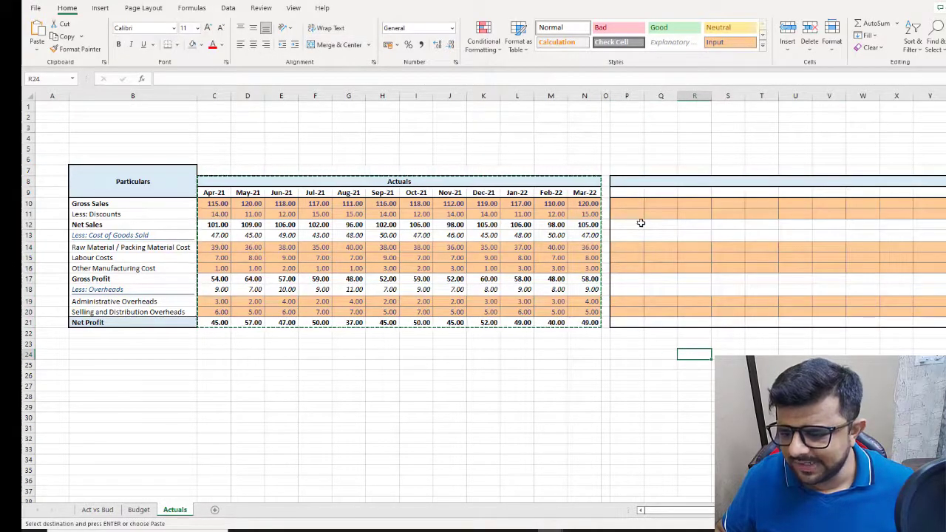
pyautogui.scroll(-1, 640, 223)
pyautogui.click(558, 215)
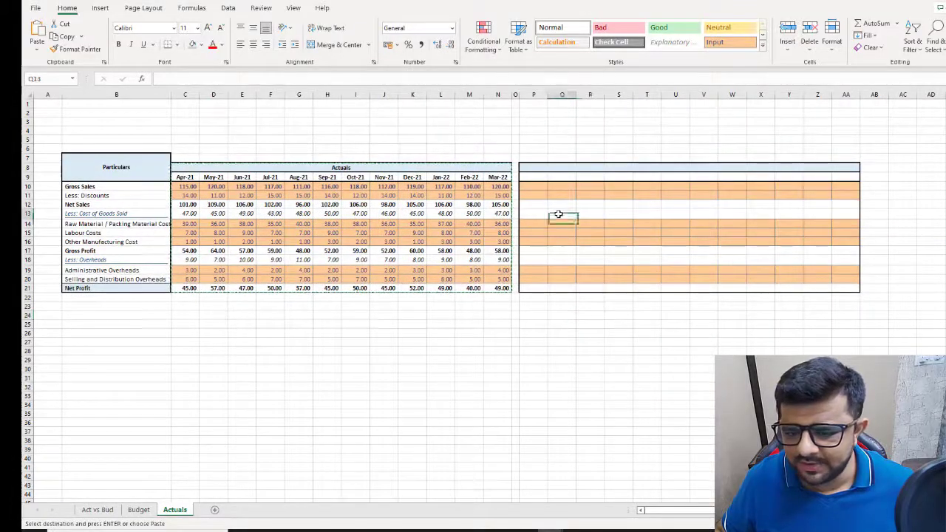
pyautogui.click(542, 167)
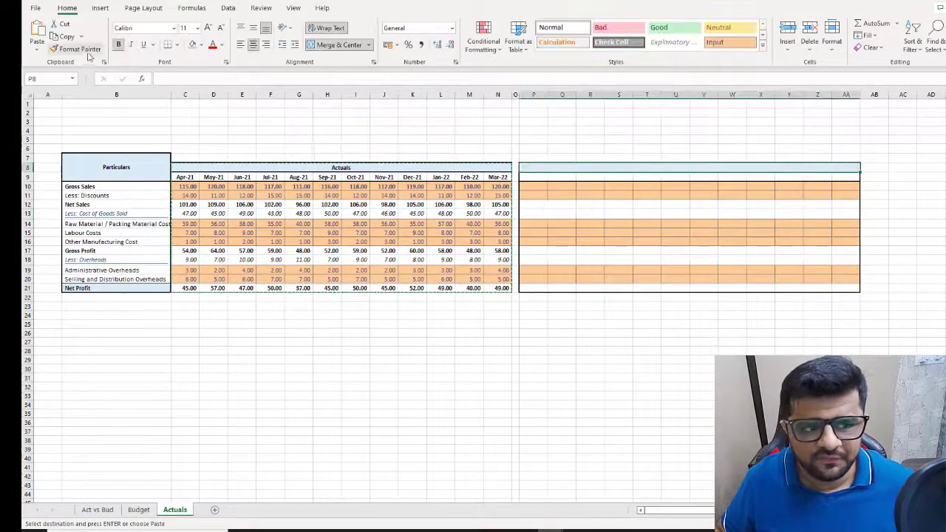
pyautogui.click(39, 51)
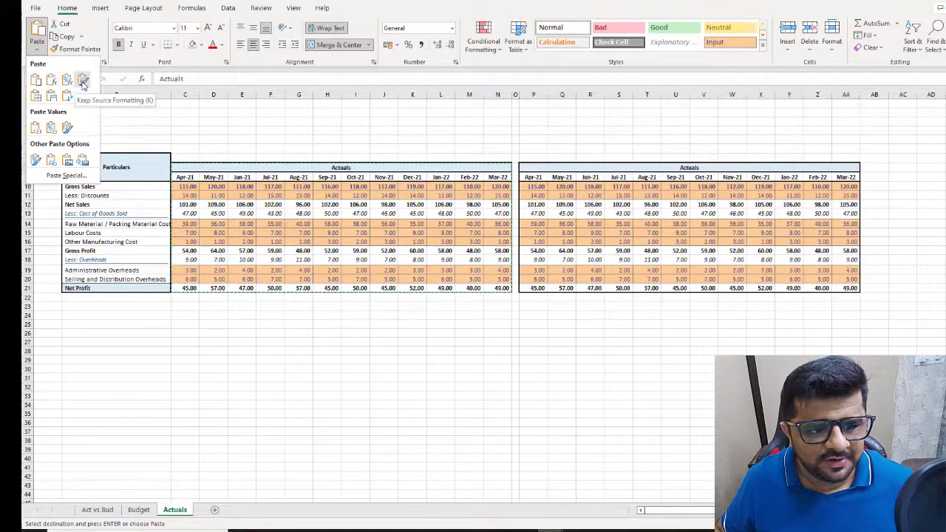
pyautogui.press('Escape')
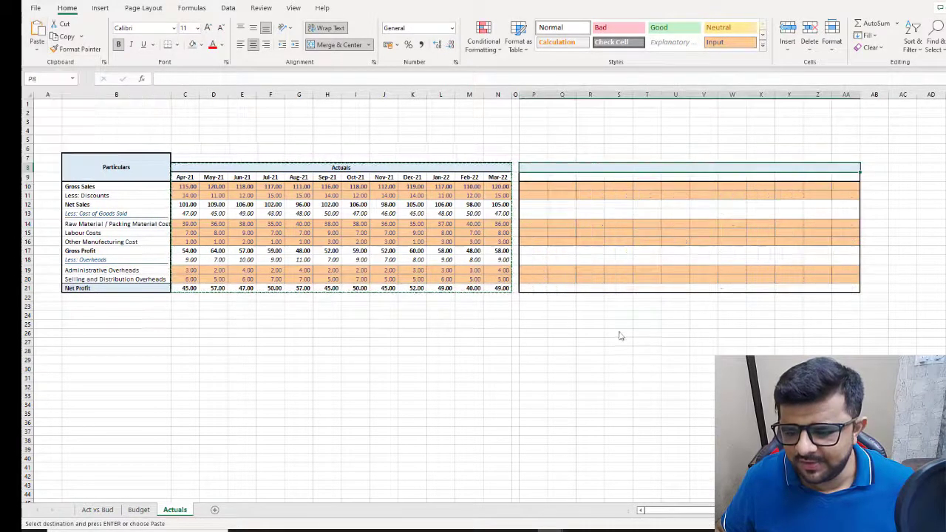
pyautogui.click(565, 258)
# Step: Copy the Actuals heading to the merged header at P8 and change its text to "Actuals YTD"
pyautogui.click(364, 170)
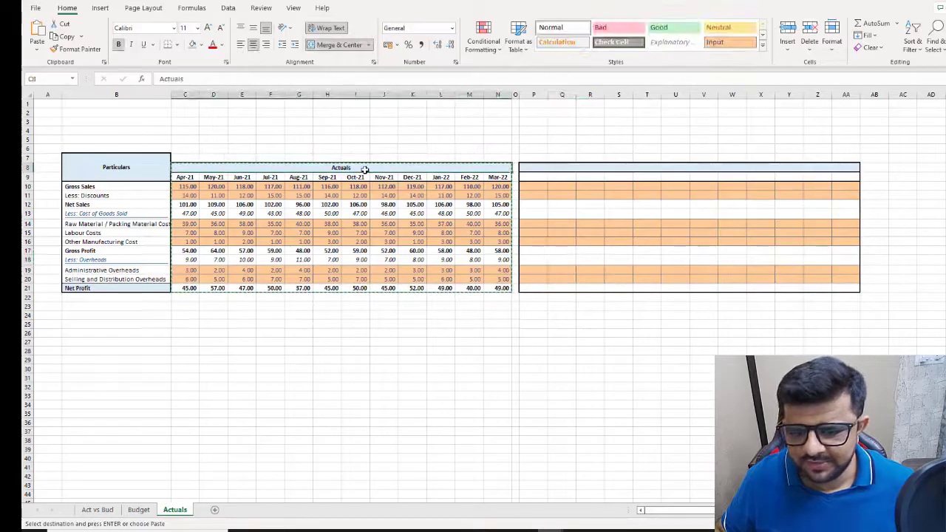
pyautogui.click(524, 167)
pyautogui.hotkey('ctrl', 'v')
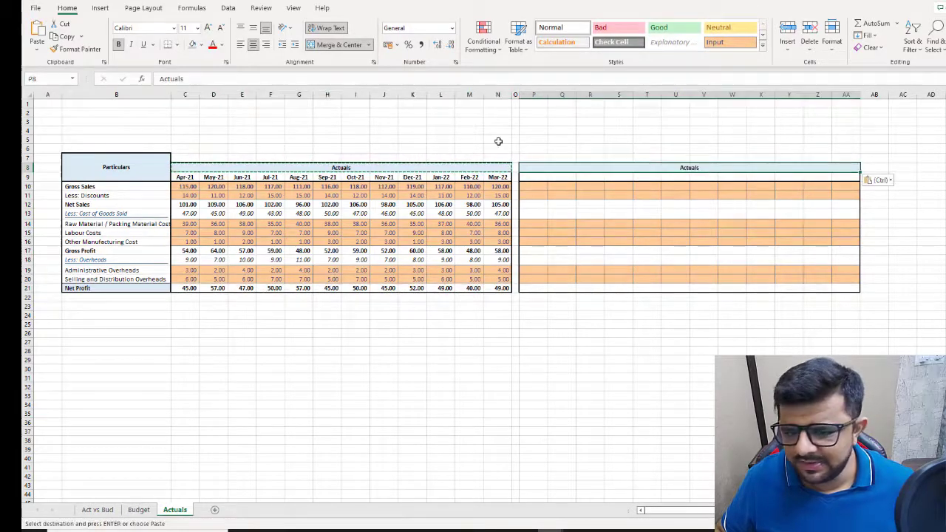
pyautogui.click(345, 79)
pyautogui.write('YT')
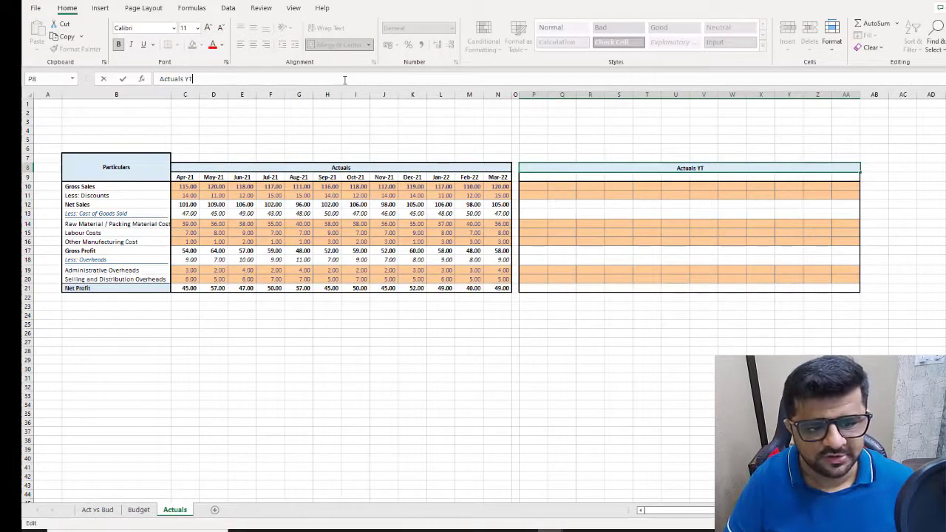
pyautogui.write('D')
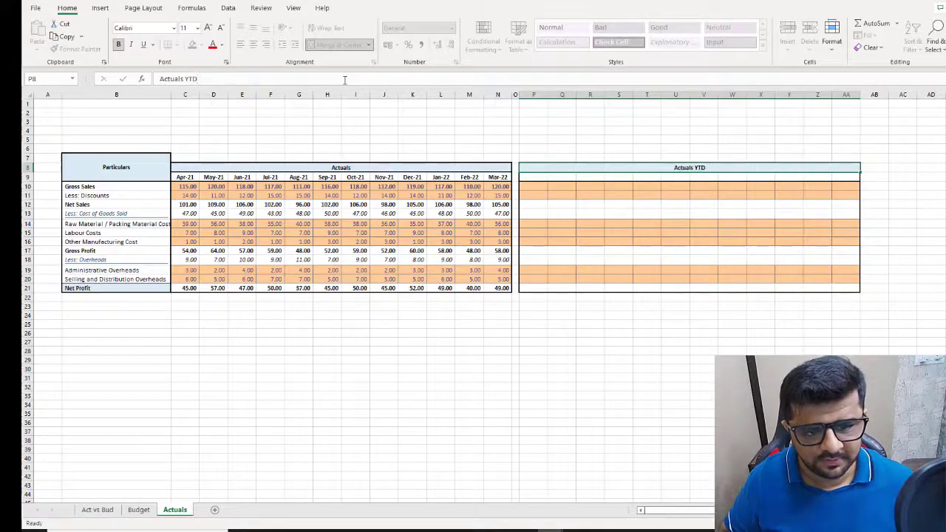
pyautogui.press('Return')
# Step: Copy the Apr-21 to Mar-22 month headers from C9:N9 into the Actuals YTD table starting at P9
pyautogui.moveTo(185, 177); pyautogui.dragTo(498, 177)
pyautogui.hotkey('ctrl', 'c')
pyautogui.click(537, 178)
pyautogui.hotkey('ctrl', 'v')
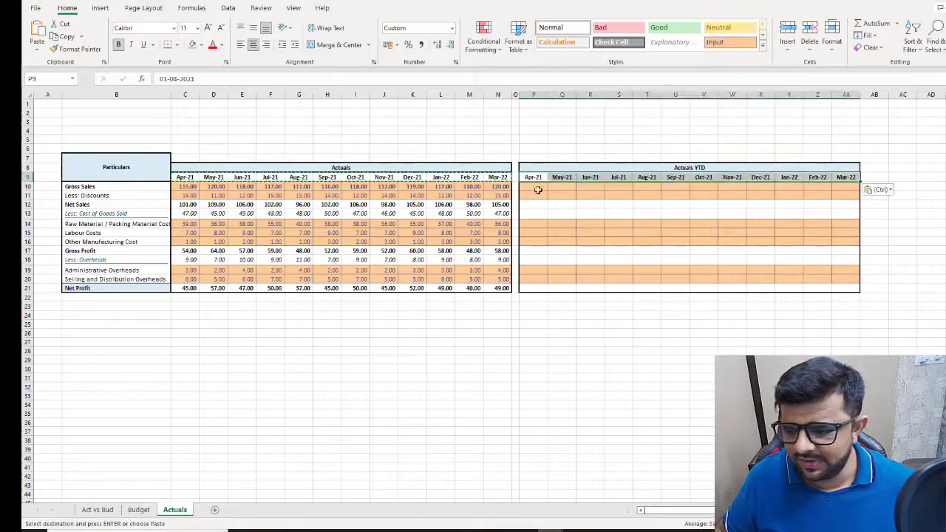
pyautogui.click(589, 333)
# Step: Enter the cumulative Gross Sales formula =SUM($C10:C10) in P10 for Apr-21, with the starting column locked
pyautogui.click(534, 190)
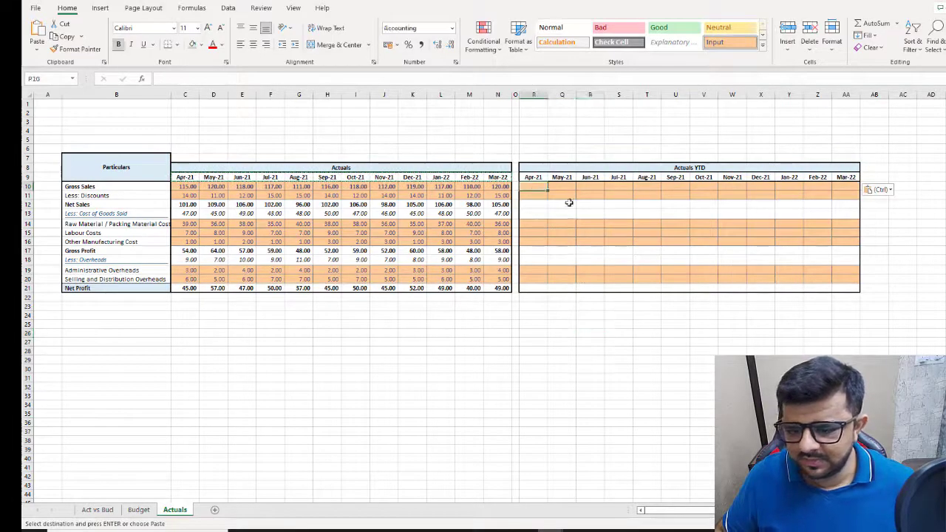
pyautogui.write('=')
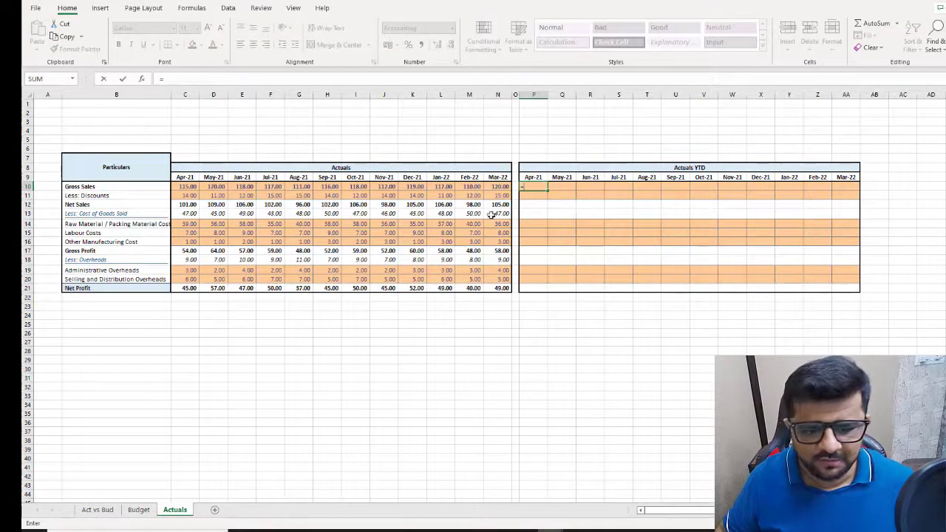
pyautogui.click(186, 186)
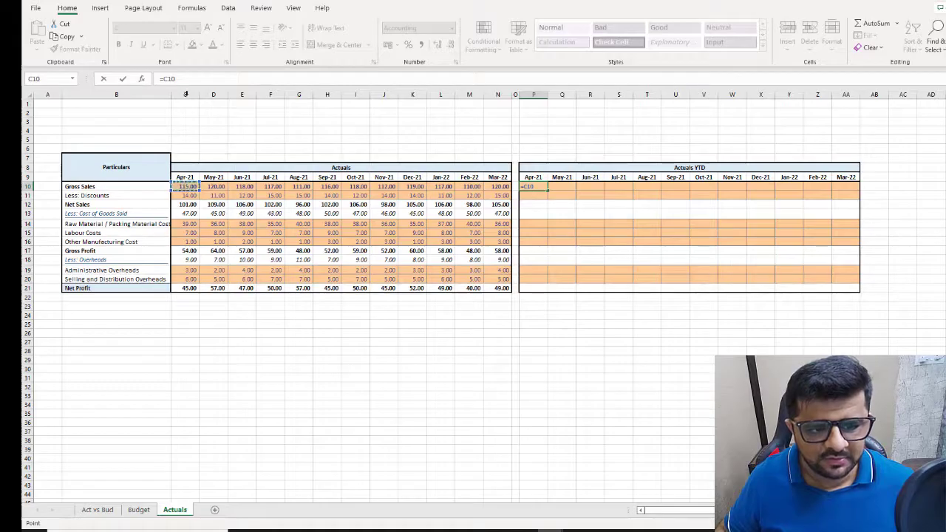
pyautogui.click(163, 79)
pyautogui.write('sum')
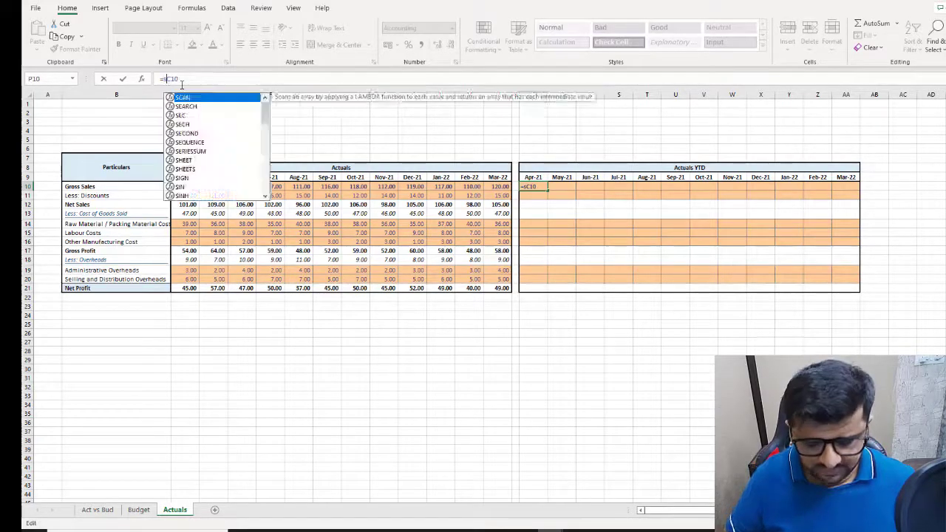
pyautogui.write('(C10')
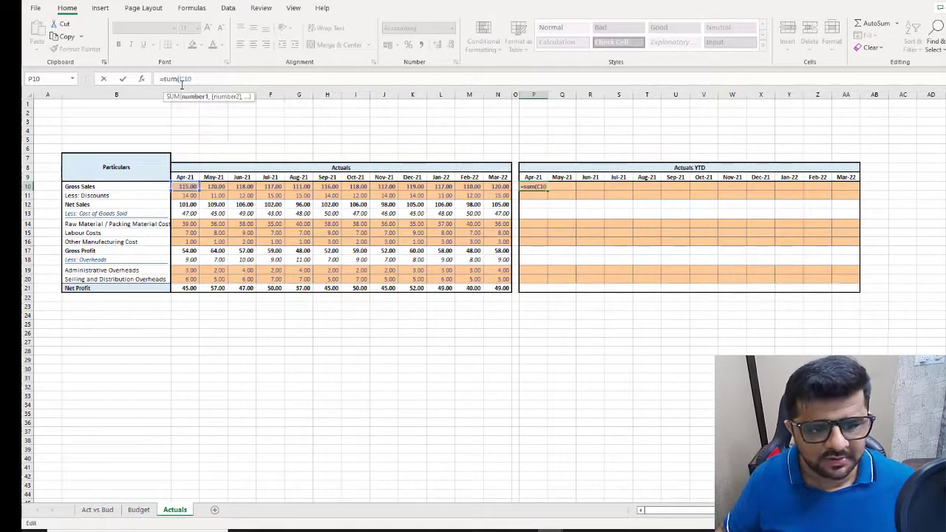
pyautogui.write(':')
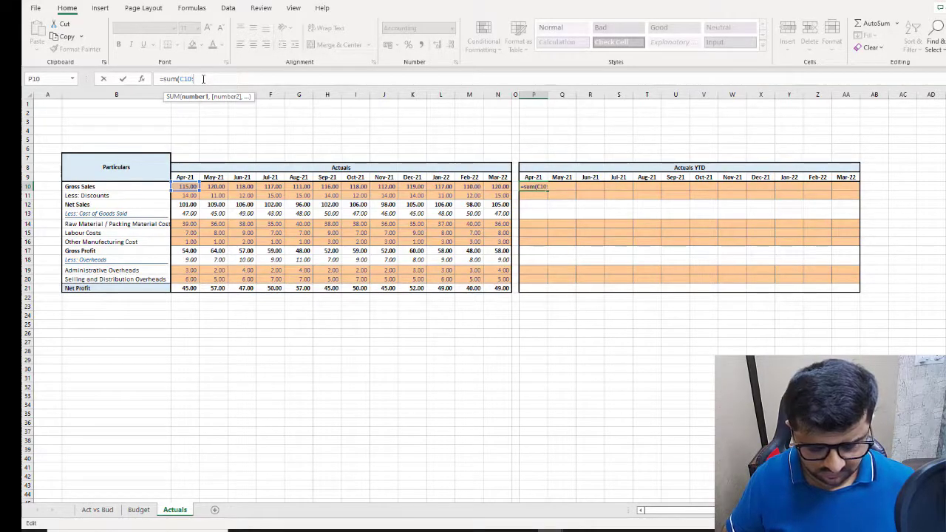
pyautogui.write('C10')
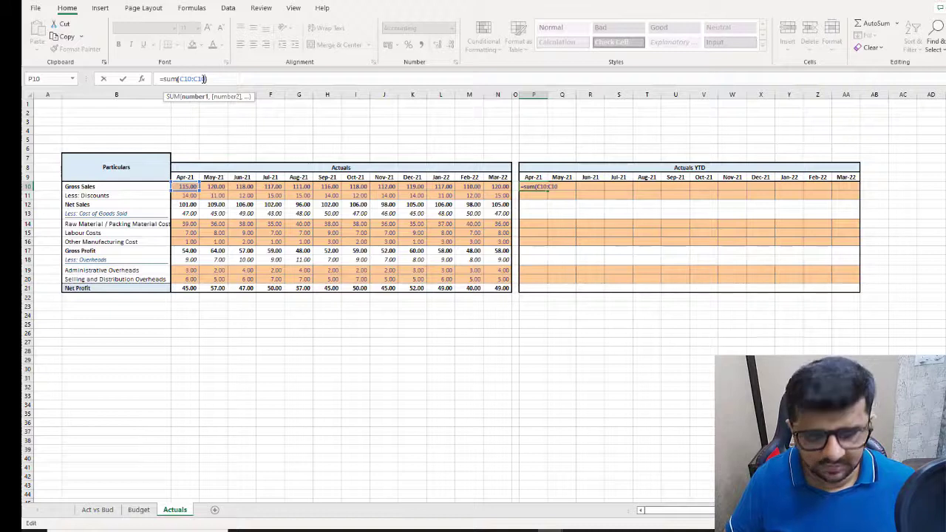
pyautogui.write(')')
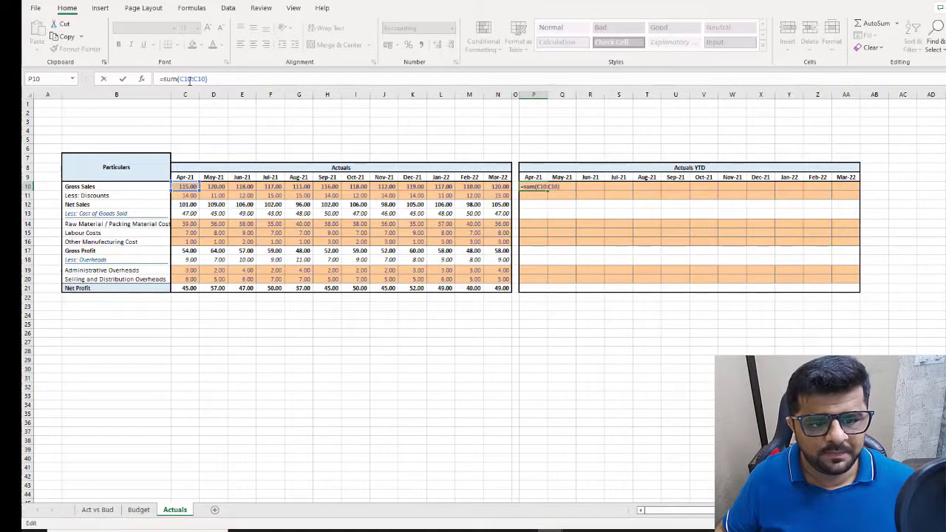
pyautogui.click(186, 79)
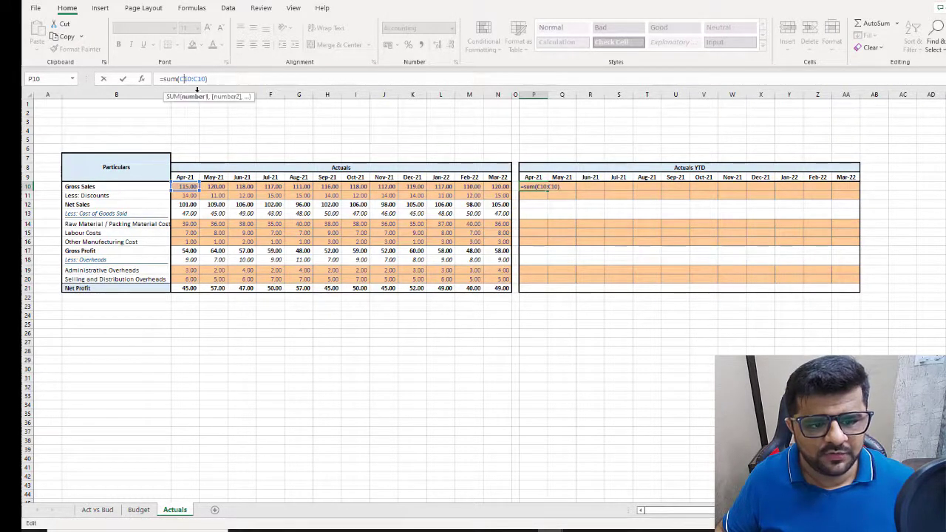
pyautogui.click(196, 97)
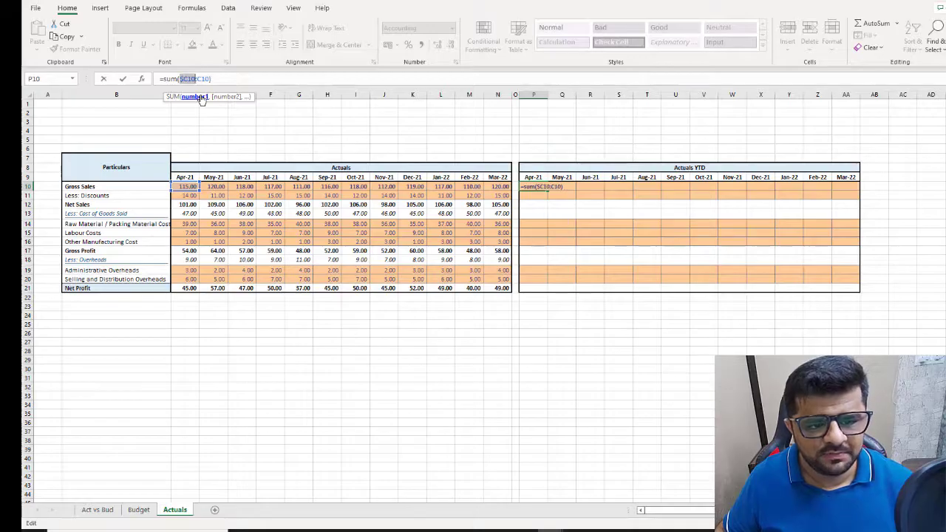
pyautogui.press('Return')
# Step: Copy the cumulative formula in P10 and paste it as formulas only over the Actuals YTD range P10:AA21
pyautogui.press('Up')
pyautogui.hotkey('ctrl', 'c')
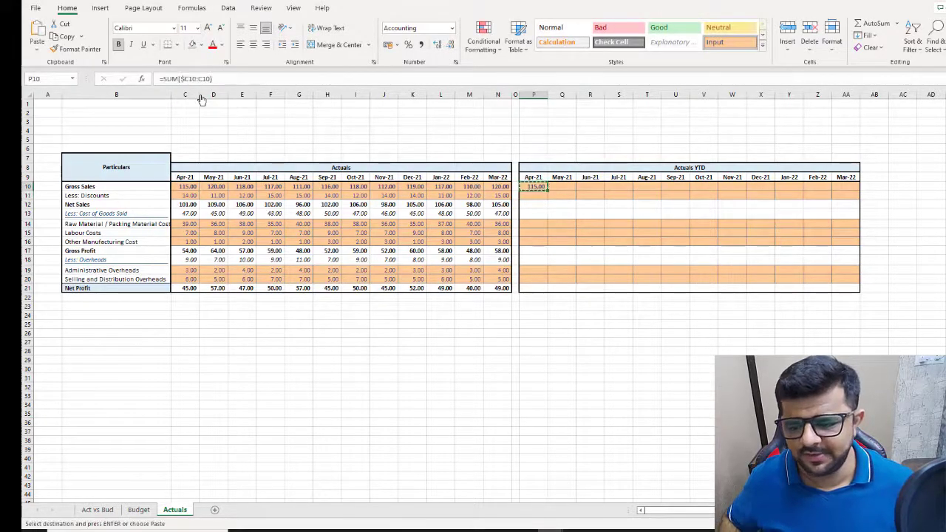
pyautogui.hotkey('shift', 'Right')
pyautogui.hotkey('shift', 'Right')
pyautogui.hotkey('shift', 'Right')
pyautogui.hotkey('shift', 'Right')
pyautogui.hotkey('shift', 'Right')
pyautogui.hotkey('shift', 'Right')
pyautogui.hotkey('shift', 'Right')
pyautogui.hotkey('shift', 'Right')
pyautogui.hotkey('shift', 'Right')
pyautogui.hotkey('shift', 'Right')
pyautogui.hotkey('shift', 'Right')
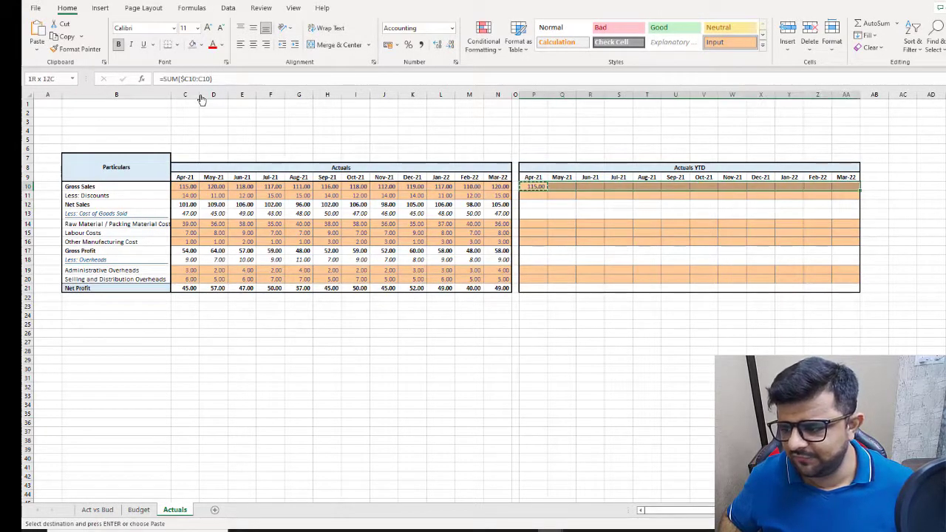
pyautogui.hotkey('ctrl', 'shift', 'Down')
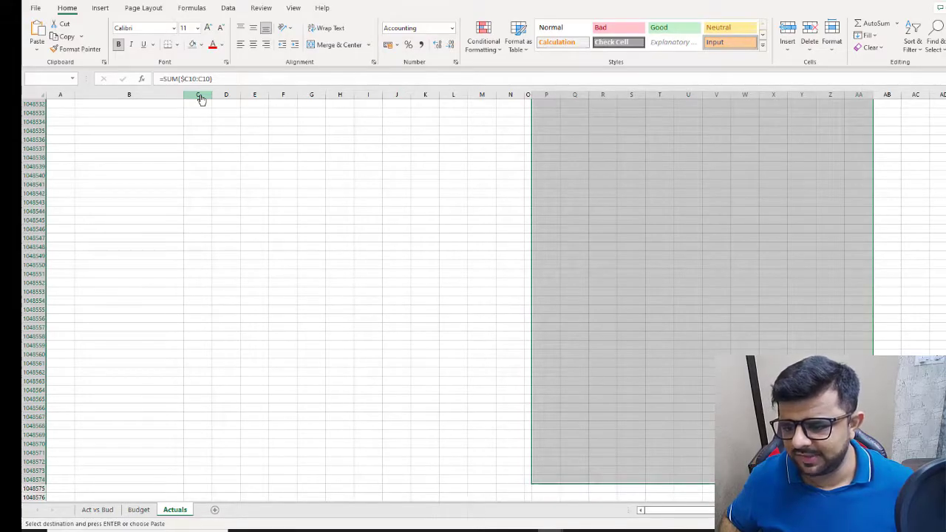
pyautogui.hotkey('ctrl', 'shift', 'Up')
pyautogui.hotkey('shift', 'Down')
pyautogui.hotkey('shift', 'Down')
pyautogui.hotkey('shift', 'Down')
pyautogui.hotkey('shift', 'Down')
pyautogui.hotkey('shift', 'Down')
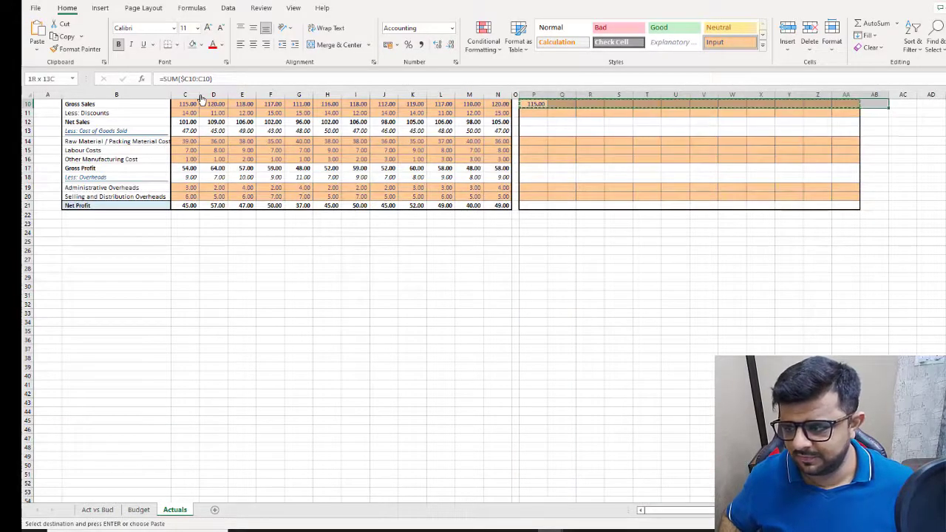
pyautogui.hotkey('shift', 'Down')
pyautogui.hotkey('shift', 'Down')
pyautogui.hotkey('shift', 'Down')
pyautogui.hotkey('shift', 'Down')
pyautogui.hotkey('shift', 'Down')
pyautogui.hotkey('shift', 'Down')
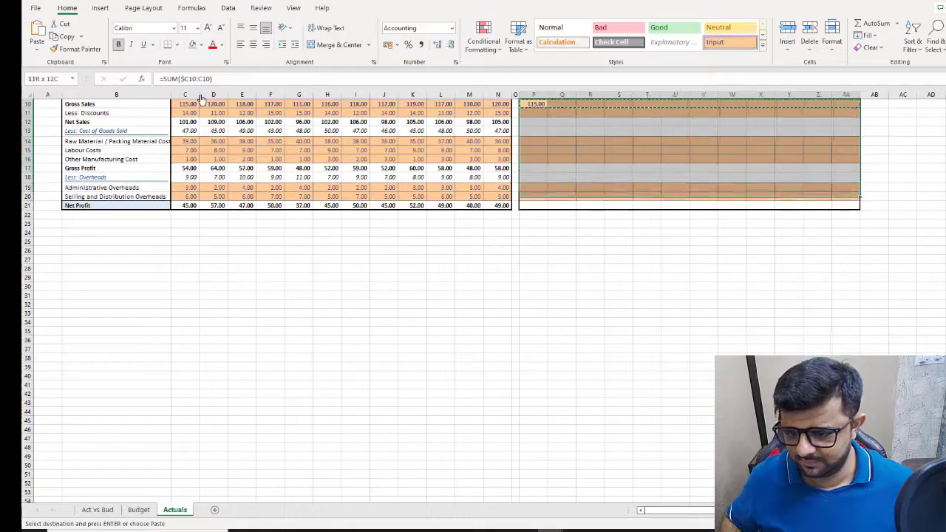
pyautogui.hotkey('alt', 'h')
pyautogui.press('v')
pyautogui.press('f')
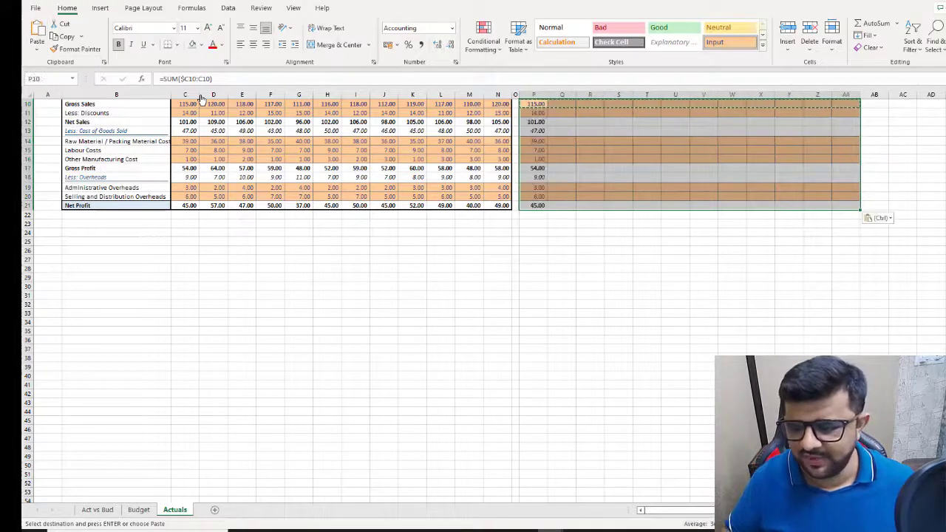
# Step: Copy the Apr-21 YTD formulas in P10:P21 across every month through AA21, pasting formulas only
pyautogui.scroll(3, 655, 348)
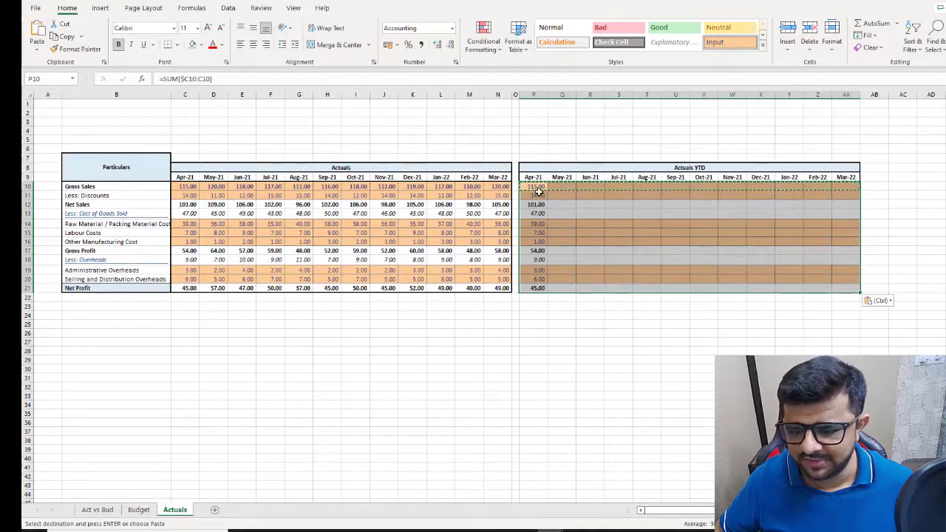
pyautogui.moveTo(535, 189); pyautogui.dragTo(535, 282)
pyautogui.hotkey('ctrl', 'c')
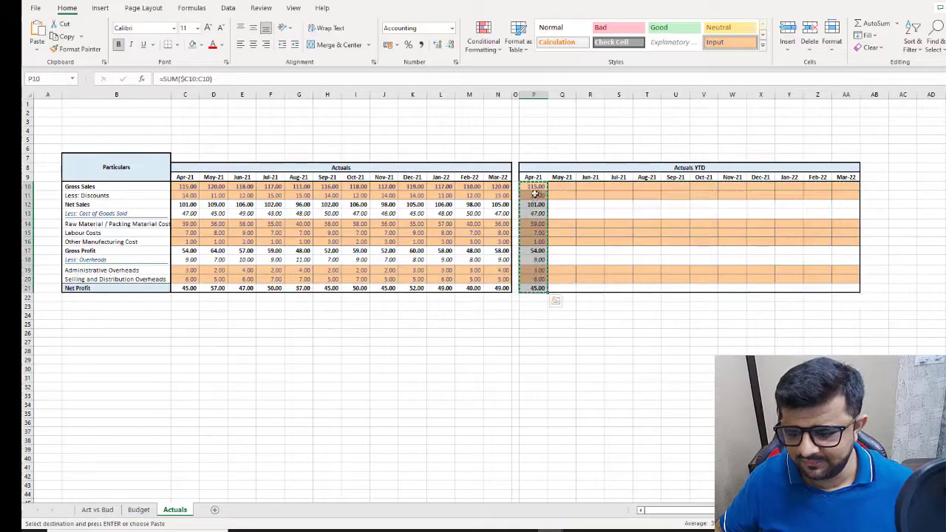
pyautogui.moveTo(538, 190); pyautogui.dragTo(848, 288)
pyautogui.rightClick(660, 195)
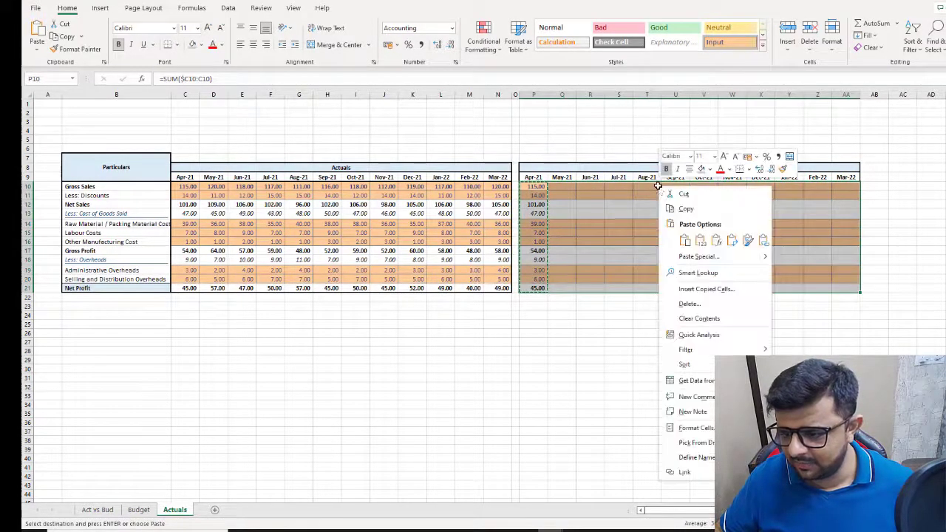
pyautogui.click(700, 242)
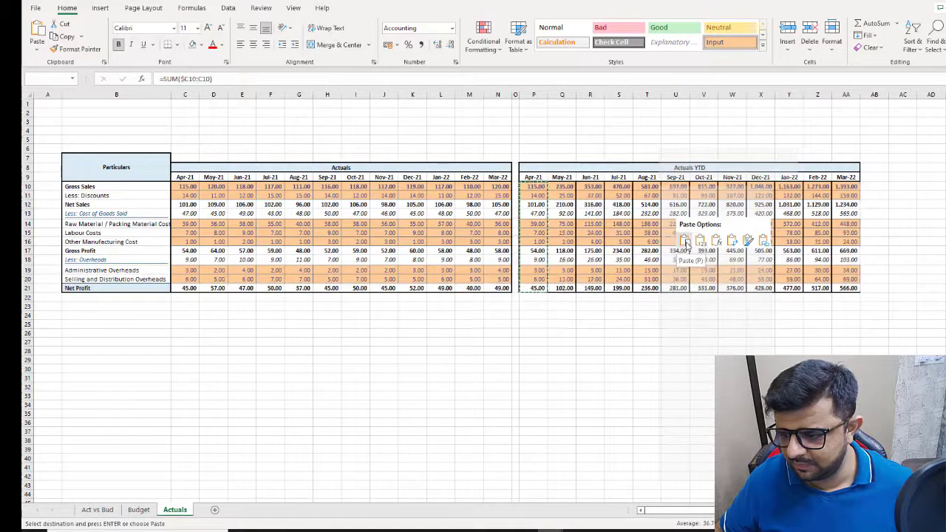
pyautogui.click(717, 244)
pyautogui.click(683, 330)
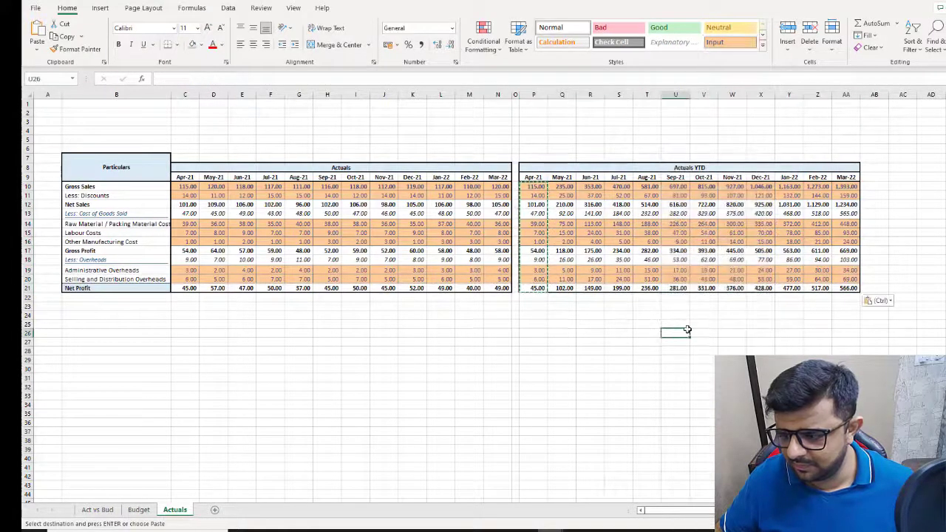
# Step: Check the cumulative sum ranges in the Actuals YTD table at AA10, P10, Q10, T13 and AA17
pyautogui.doubleClick(846, 186)
pyautogui.press('Escape')
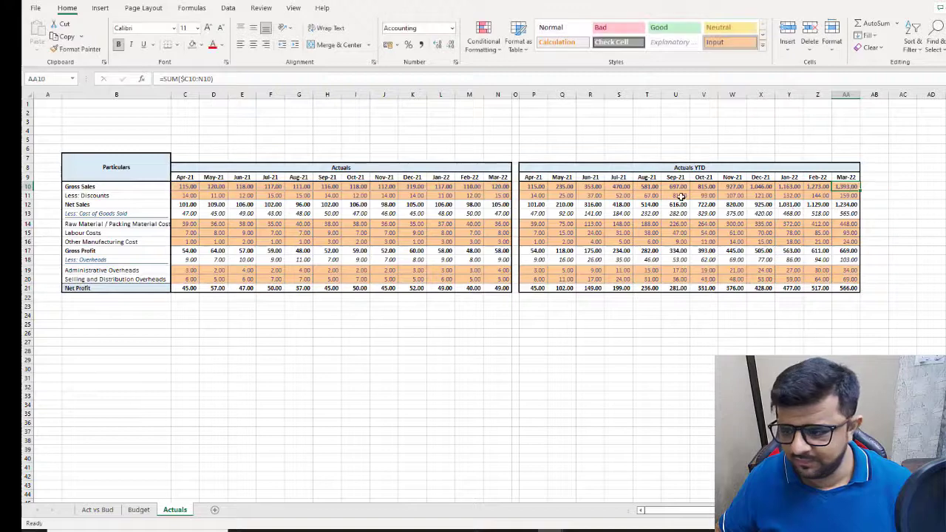
pyautogui.click(537, 186)
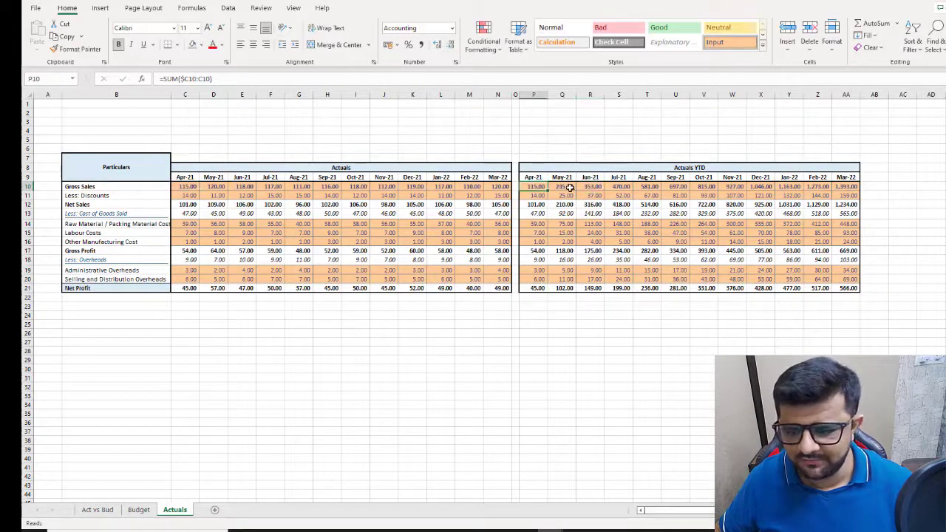
pyautogui.click(568, 187)
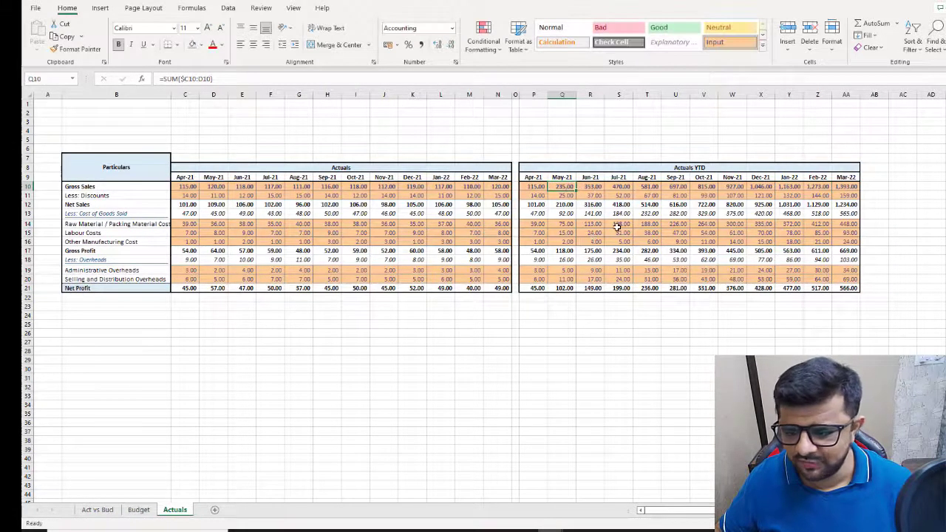
pyautogui.doubleClick(654, 211)
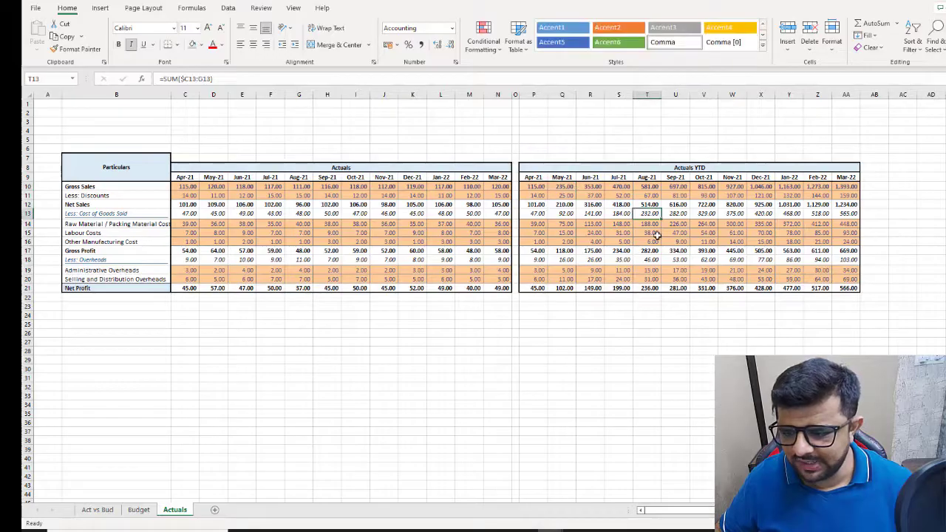
pyautogui.press('Escape')
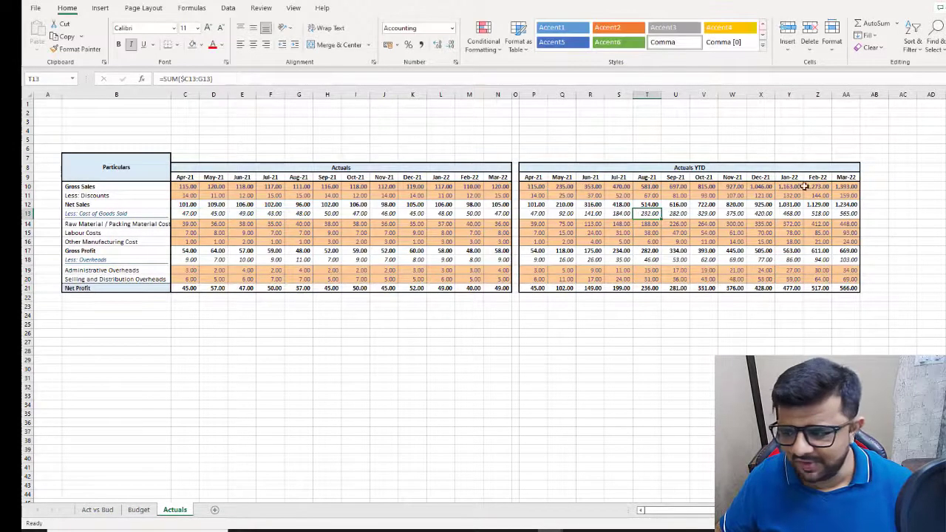
pyautogui.doubleClick(844, 186)
pyautogui.press('Escape')
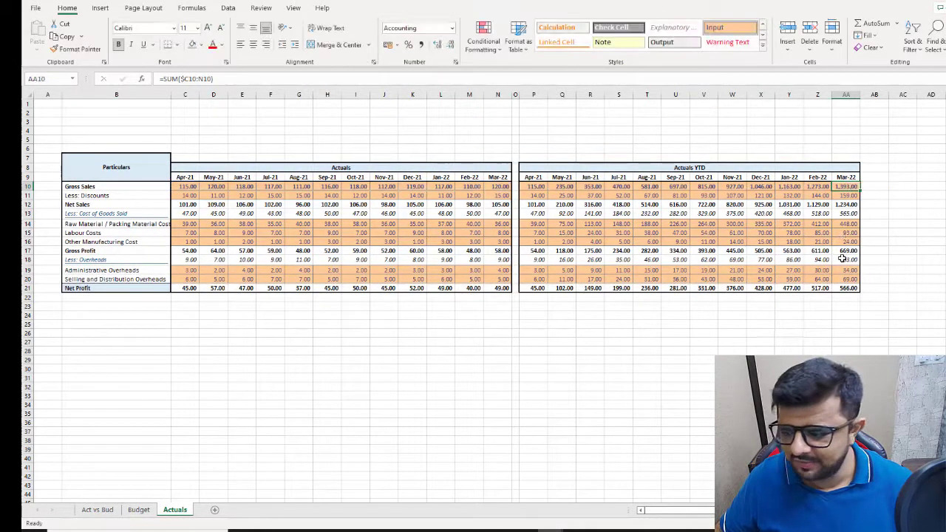
pyautogui.click(846, 251)
pyautogui.press('F2')
pyautogui.press('Escape')
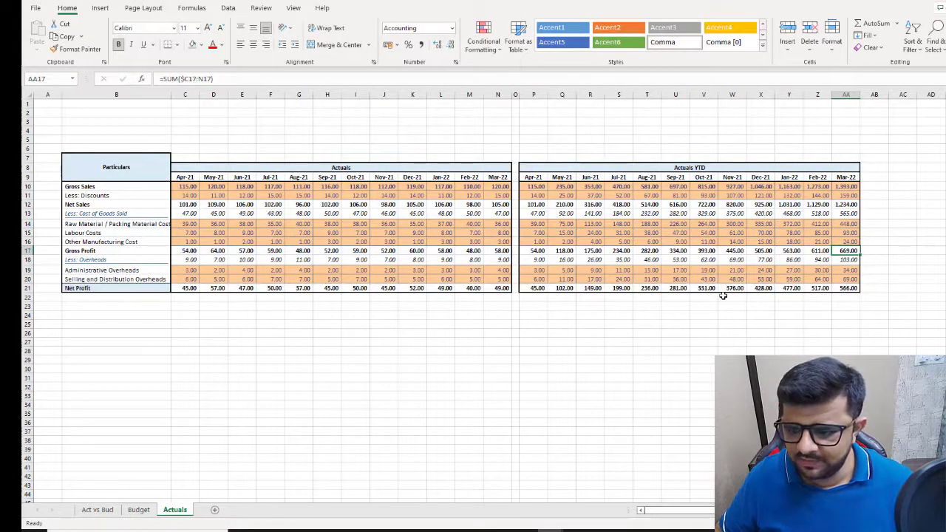
# Step: On the Budget sheet, copy only the formatting of C9:N22 to a block starting at P9 and narrow column O into a thin gap
pyautogui.click(138, 509)
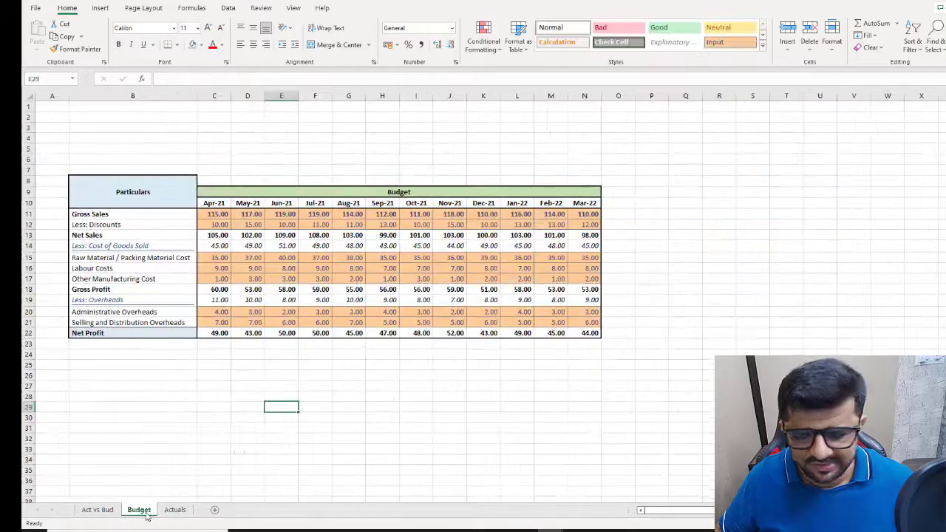
pyautogui.moveTo(225, 194); pyautogui.dragTo(599, 336)
pyautogui.hotkey('ctrl', 'c')
pyautogui.click(658, 192)
pyautogui.rightClick(657, 193)
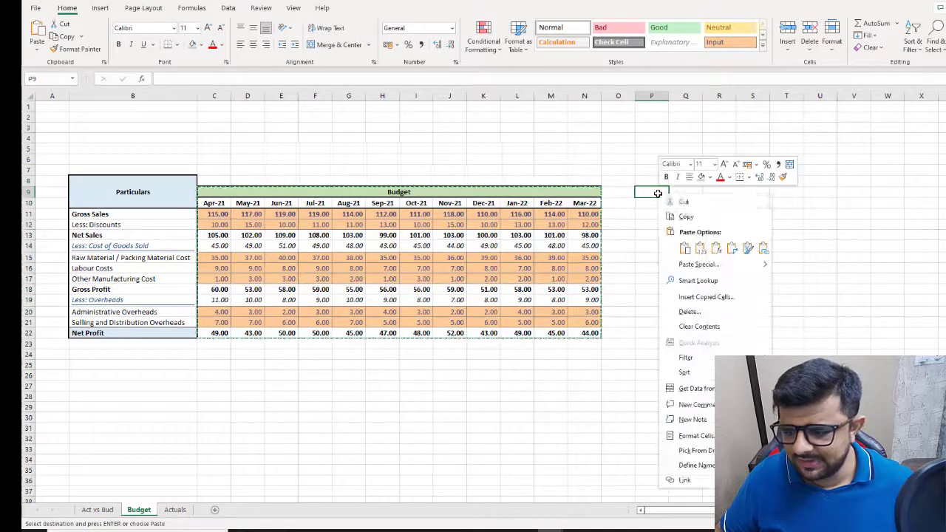
pyautogui.click(747, 247)
pyautogui.moveTo(629, 94); pyautogui.dragTo(604, 96)
# Step: Copy the Budget heading into the merged header at P9
pyautogui.click(523, 194)
pyautogui.click(612, 192)
pyautogui.hotkey('ctrl', 'v')
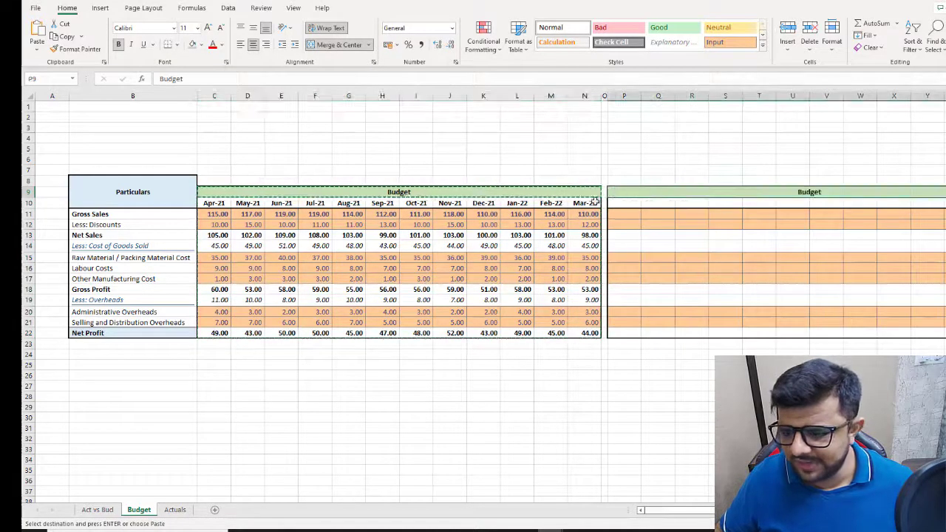
# Step: Copy the Apr-21 to Mar-22 month headers from C10:N10 into the new block starting at P10
pyautogui.moveTo(214, 203); pyautogui.dragTo(587, 204)
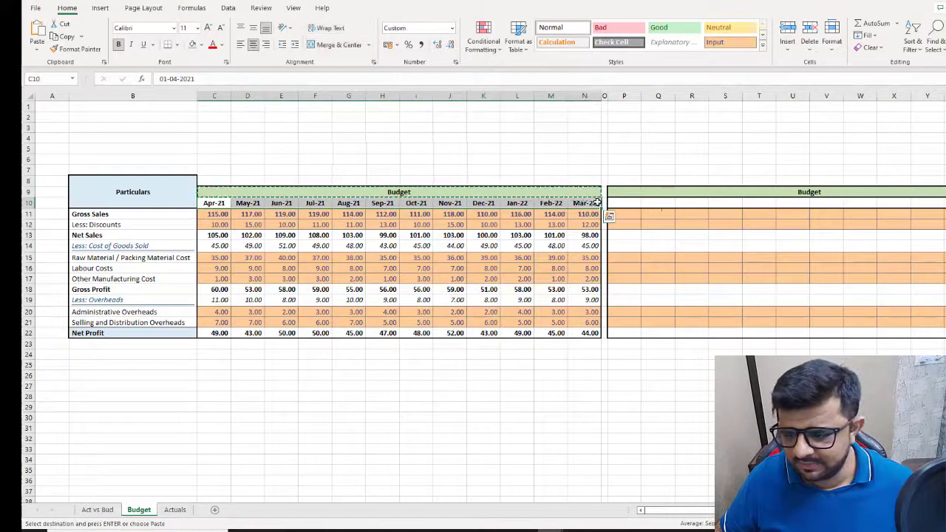
pyautogui.hotkey('ctrl', 'c')
pyautogui.click(625, 203)
pyautogui.hotkey('ctrl', 'v')
# Step: Change the copied heading at P9 to "Budget YTD"
pyautogui.click(625, 192)
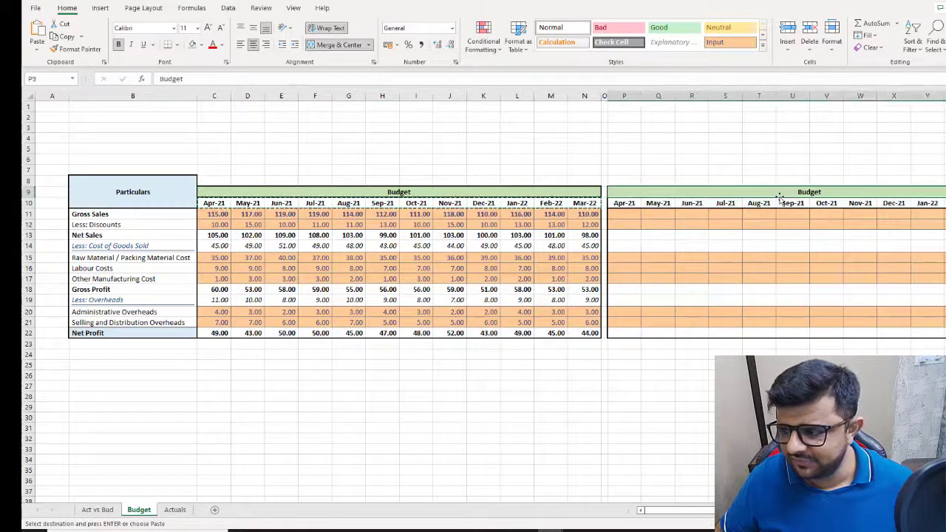
pyautogui.click(204, 80)
pyautogui.write('YTD')
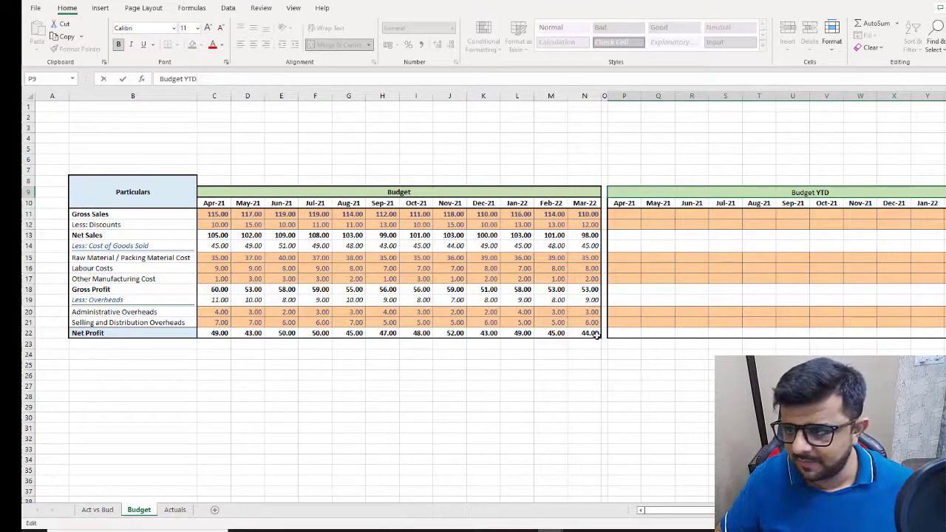
pyautogui.click(596, 362)
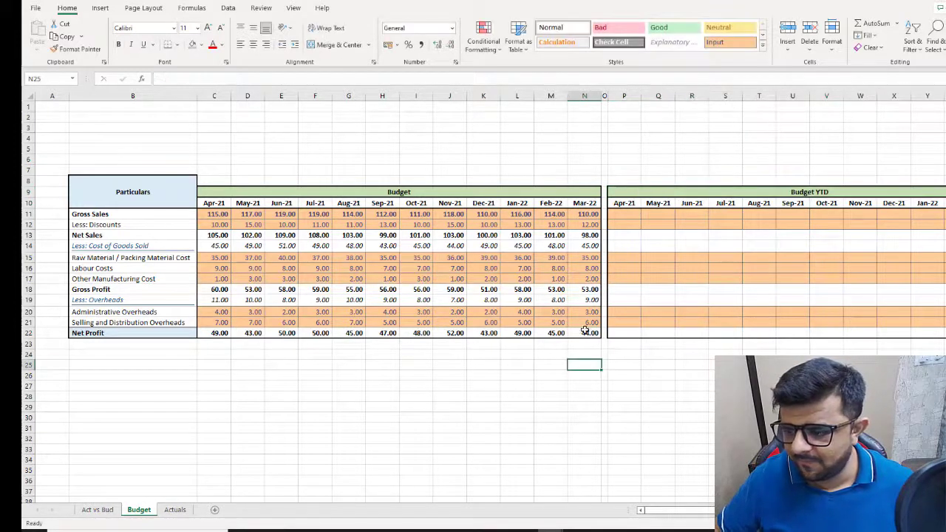
# Step: Enter the cumulative Gross Sales formula =SUM($C11:C11) in P11 for Apr-21, with the starting column locked
pyautogui.click(639, 214)
pyautogui.write('=')
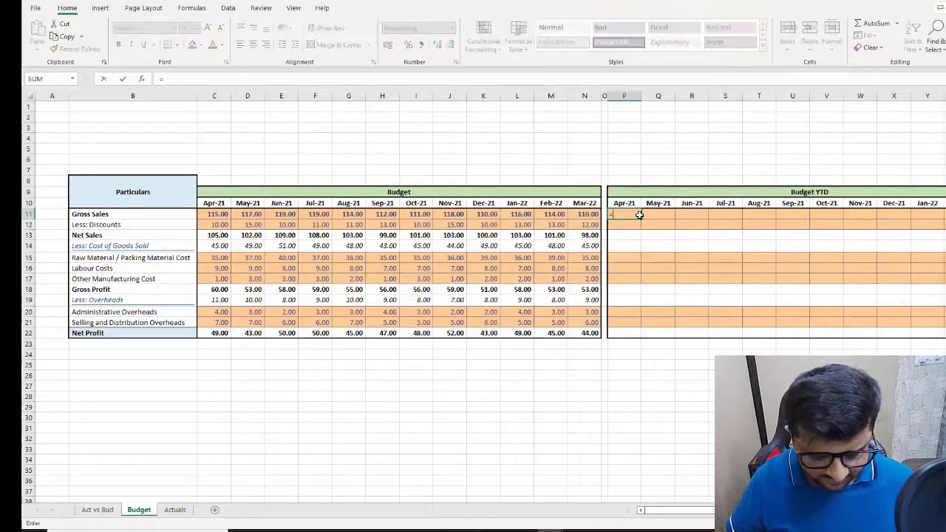
pyautogui.write('sum(')
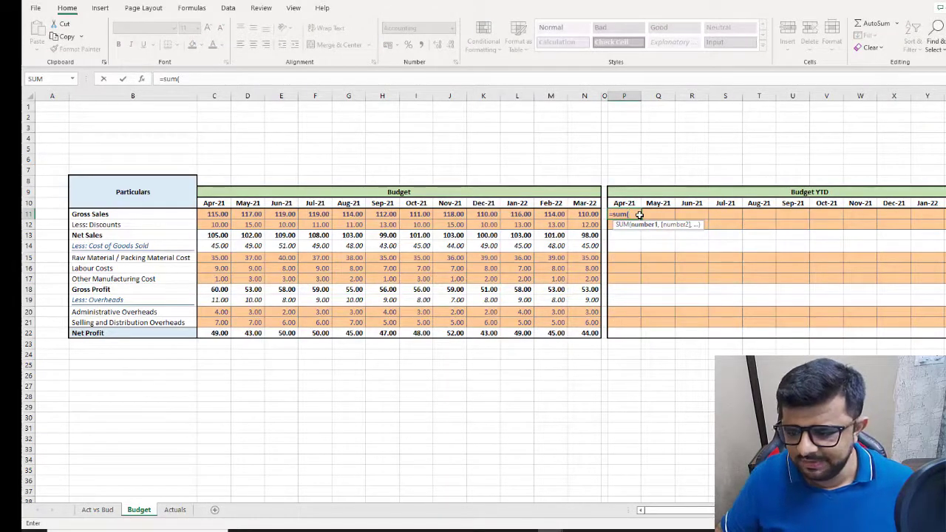
pyautogui.click(222, 214)
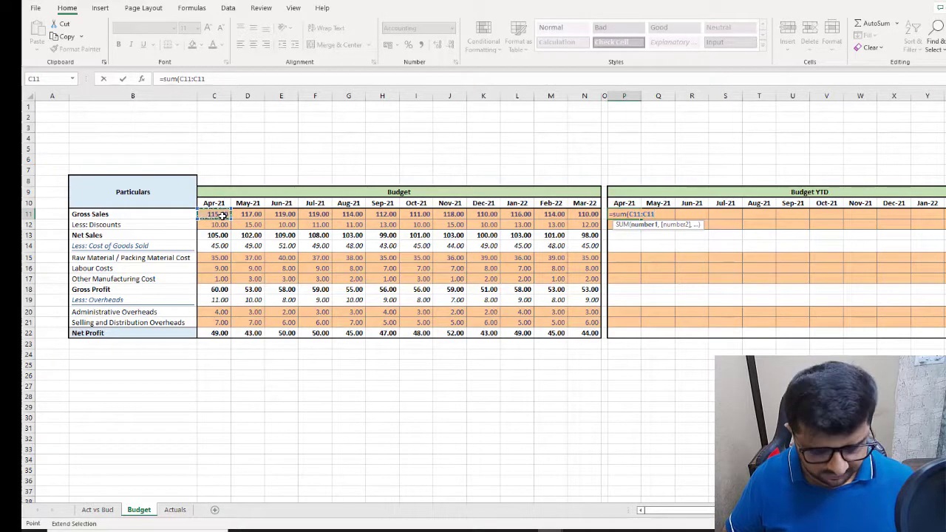
pyautogui.moveTo(205, 78); pyautogui.dragTo(184, 83)
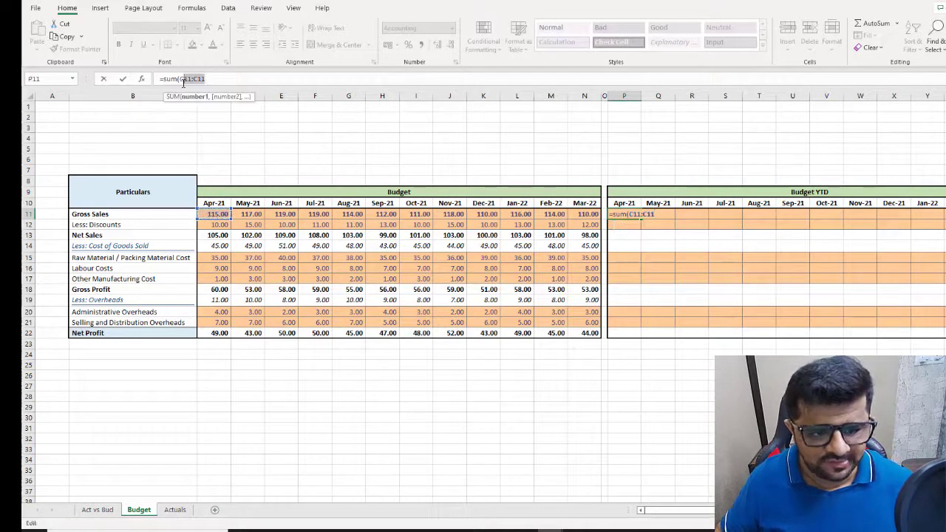
pyautogui.click(183, 79)
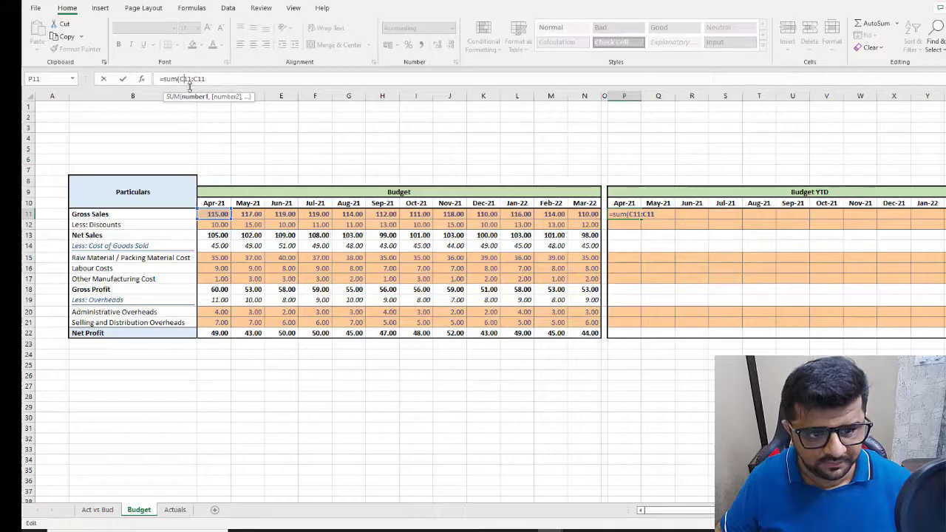
pyautogui.press('F4')
pyautogui.press('F4')
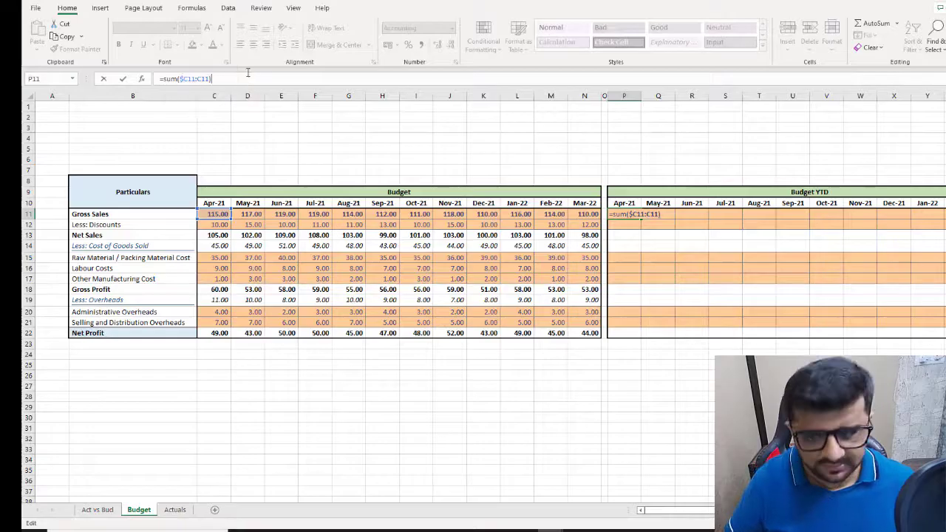
pyautogui.press('Return')
pyautogui.write('\\')
pyautogui.press('Escape')
# Step: Copy the Gross Sales YTD formula from P11 across the whole Budget YTD block, P11:AA22, covering all months and line items
pyautogui.press('Up')
pyautogui.hotkey('ctrl', 'c')
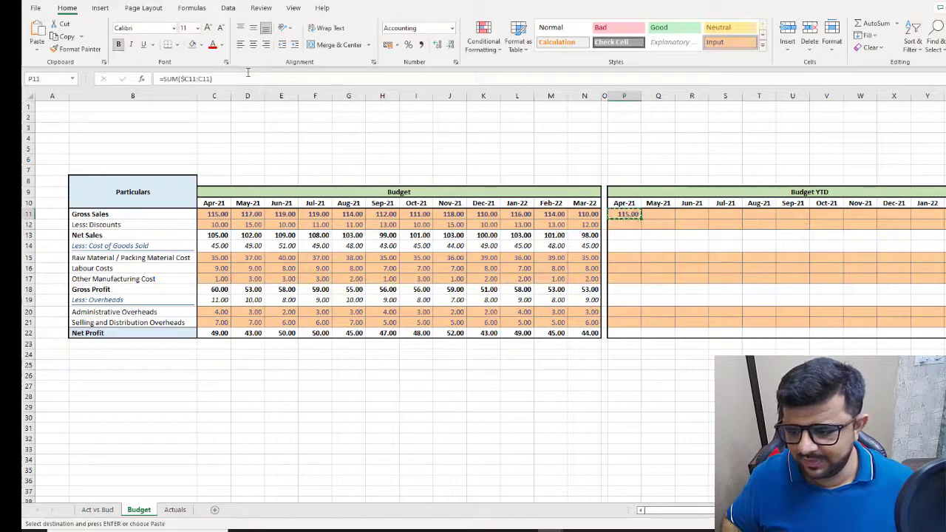
pyautogui.hotkey('shift', 'Right')
pyautogui.hotkey('shift', 'Right')
pyautogui.hotkey('shift', 'Right')
pyautogui.hotkey('shift', 'Right')
pyautogui.hotkey('shift', 'Right')
pyautogui.hotkey('shift', 'Right')
pyautogui.hotkey('shift', 'Right')
pyautogui.hotkey('shift', 'Right')
pyautogui.hotkey('shift', 'Right')
pyautogui.hotkey('shift', 'Right')
pyautogui.hotkey('shift', 'Right')
pyautogui.hotkey('ctrl', 'shift', 'Down')
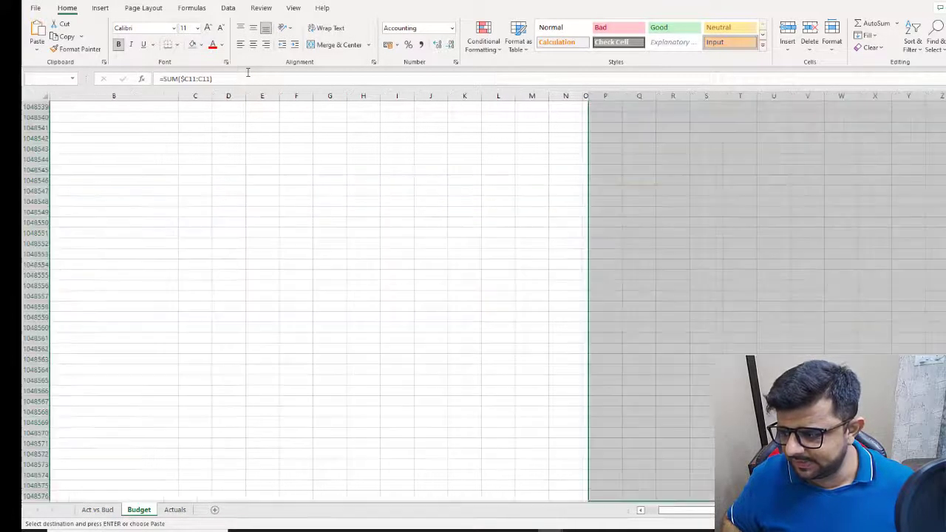
pyautogui.hotkey('ctrl', 'shift', 'Up')
pyautogui.hotkey('shift', 'Down')
pyautogui.hotkey('shift', 'Down')
pyautogui.hotkey('shift', 'Down')
pyautogui.hotkey('shift', 'Down')
pyautogui.hotkey('shift', 'Down')
pyautogui.hotkey('shift', 'Down')
pyautogui.hotkey('shift', 'Down')
pyautogui.hotkey('shift', 'Down')
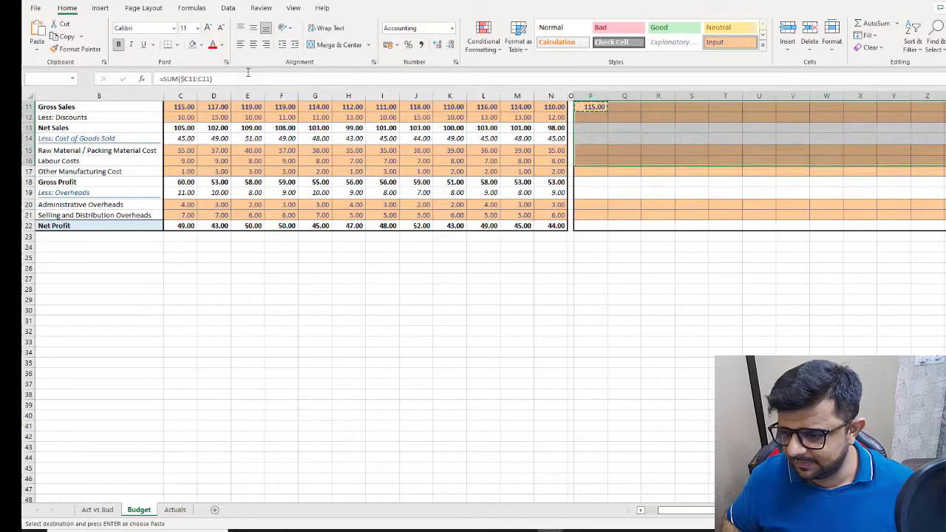
pyautogui.hotkey('shift', 'Down')
pyautogui.hotkey('shift', 'Down')
pyautogui.hotkey('shift', 'Down')
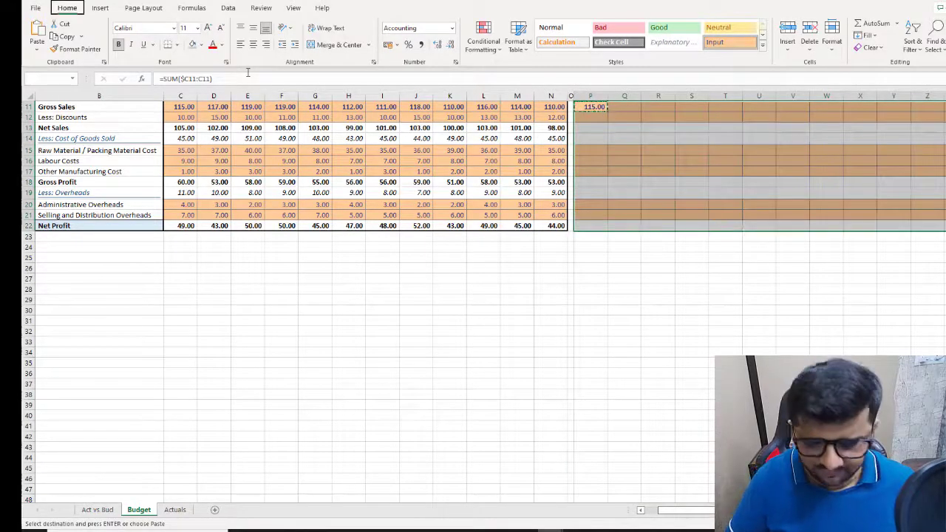
pyautogui.hotkey('ctrl', 'v')
pyautogui.scroll(4, 602, 292)
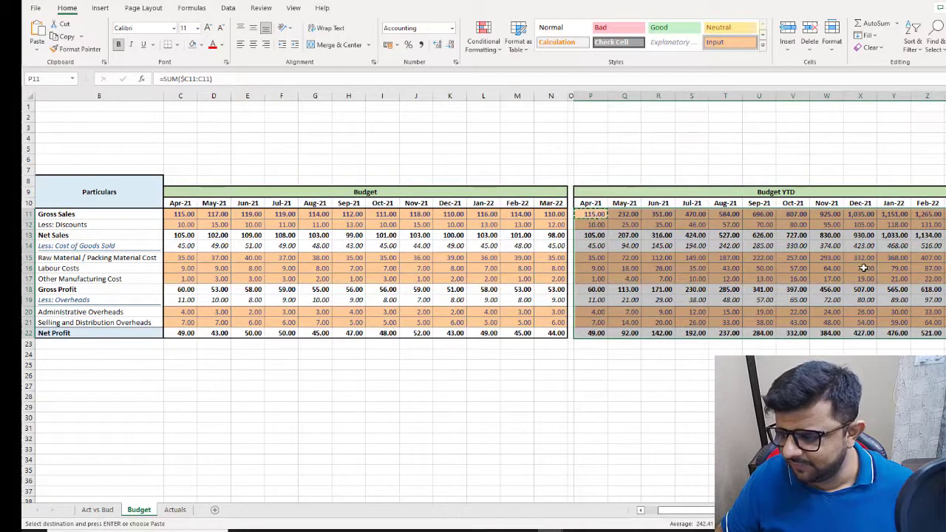
# Step: Examine the cumulative SUM formulas in AA16 and several months of the Gross Sales row in the Budget YTD table
pyautogui.click(940, 268)
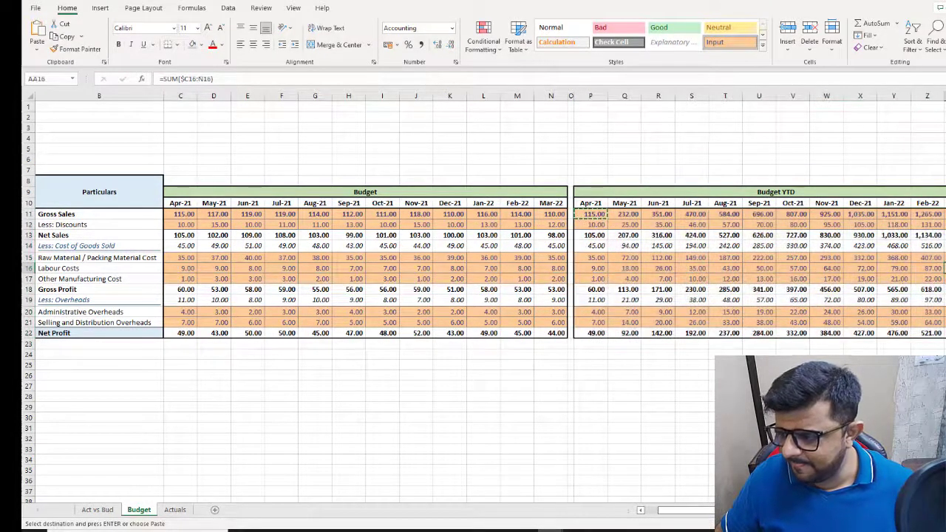
pyautogui.press('F2')
pyautogui.press('Tab')
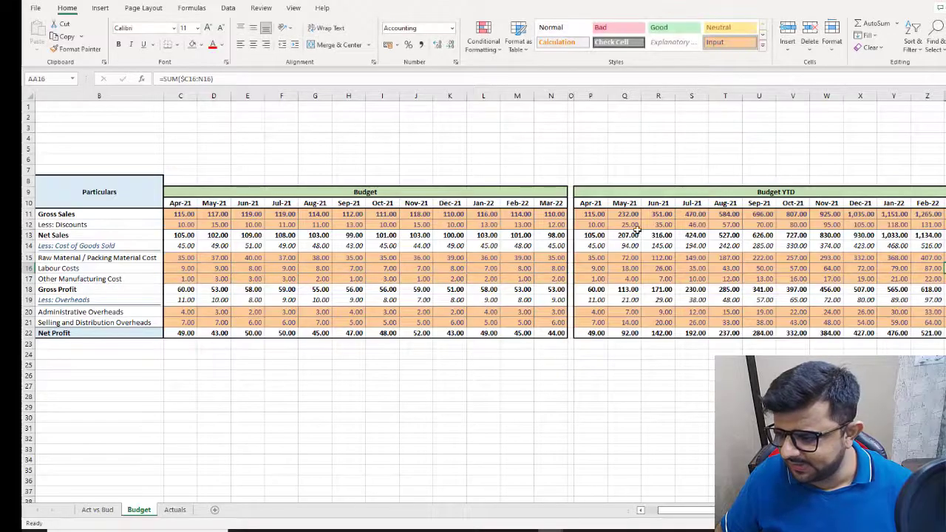
pyautogui.click(595, 214)
pyautogui.click(656, 215)
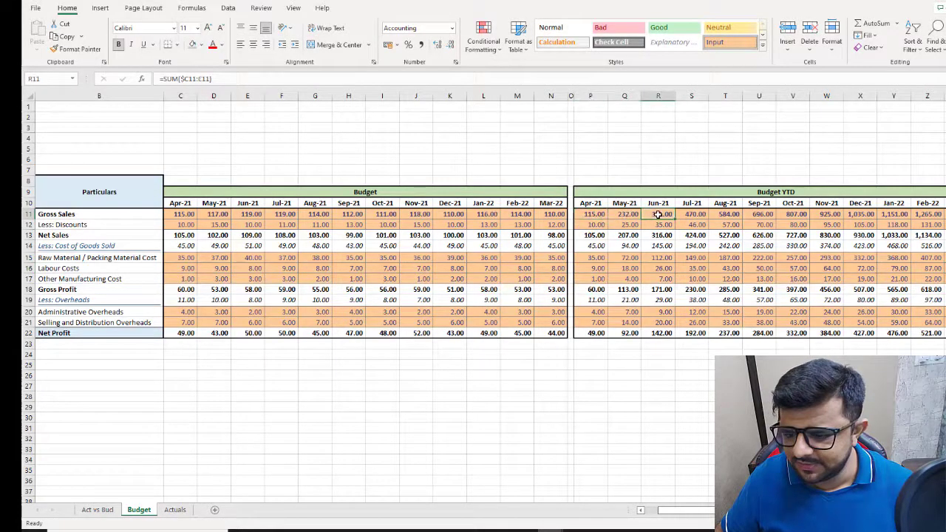
pyautogui.click(691, 215)
pyautogui.doubleClick(727, 215)
pyautogui.press('Escape')
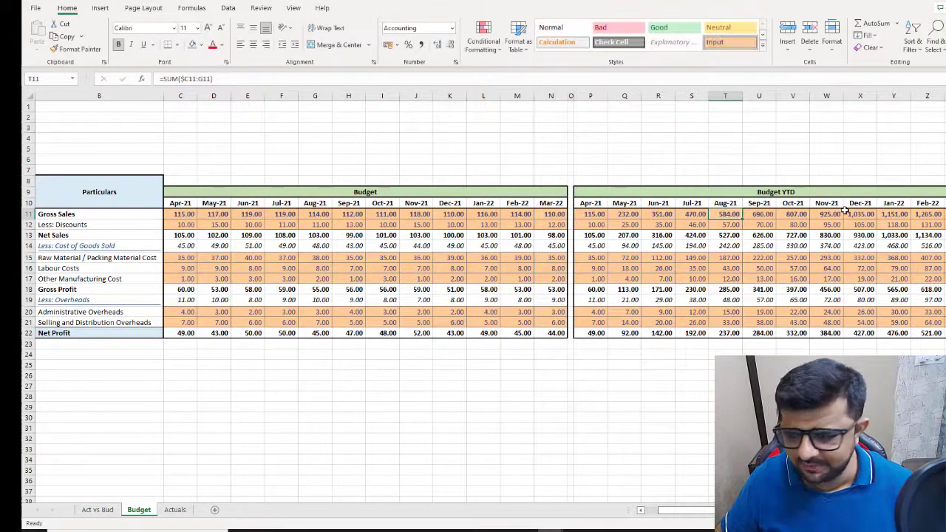
pyautogui.click(883, 213)
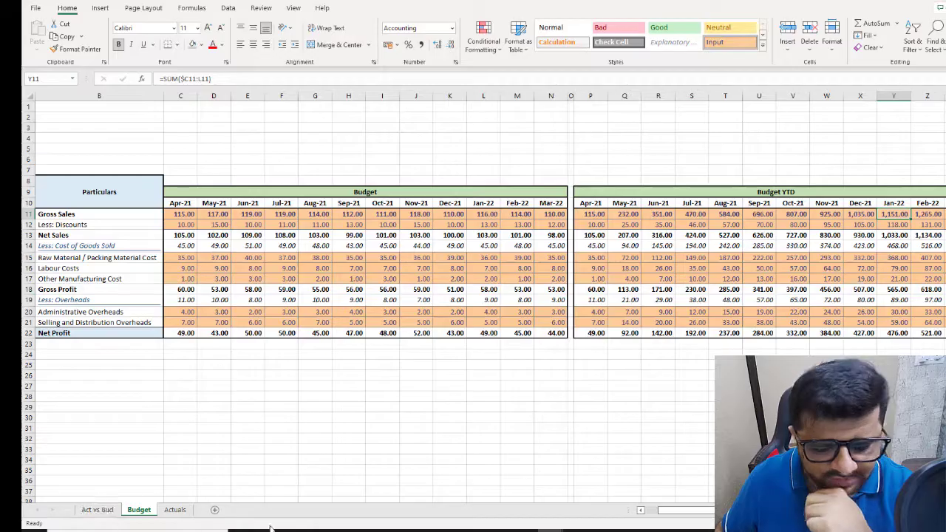
pyautogui.moveTo(671, 515); pyautogui.dragTo(650, 515)
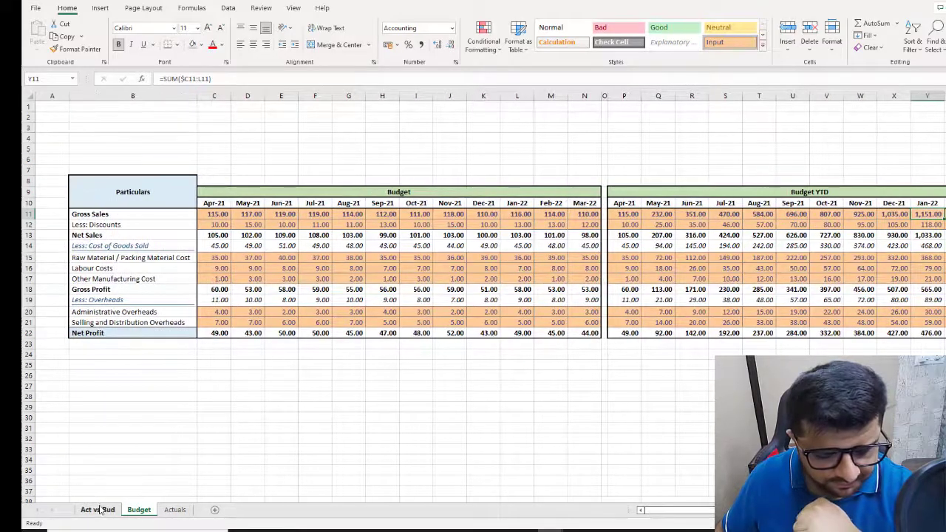
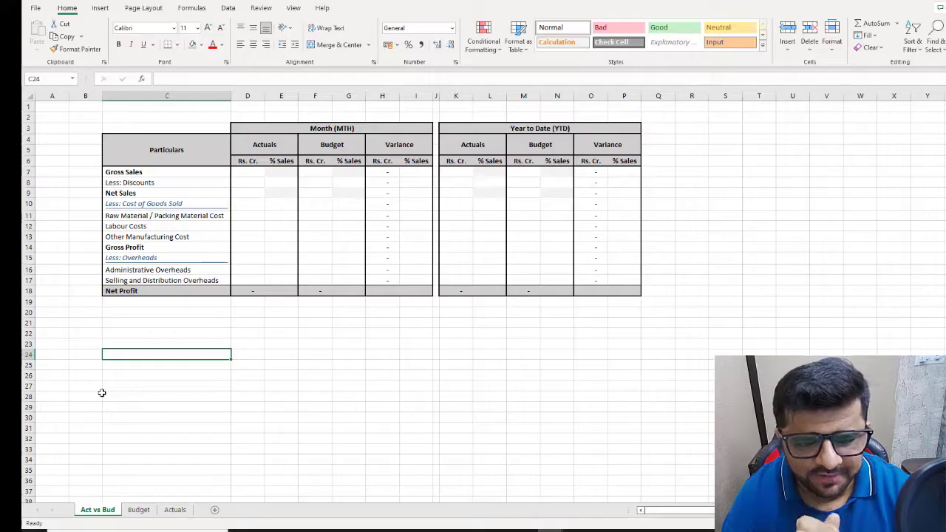
# Step: Enter Mar-21 in C3 above the Particulars header on the Act vs Bud sheet and fill that cell yellow
pyautogui.click(196, 129)
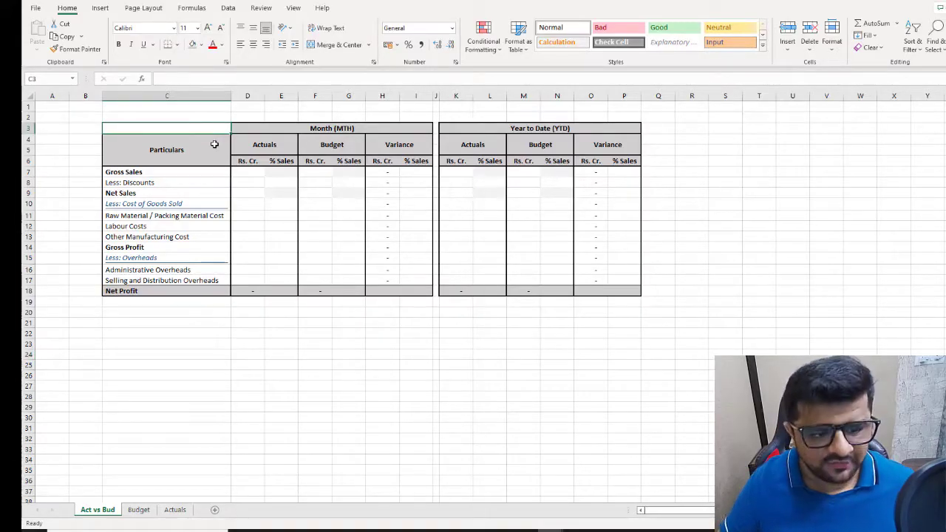
pyautogui.write('Mar-21')
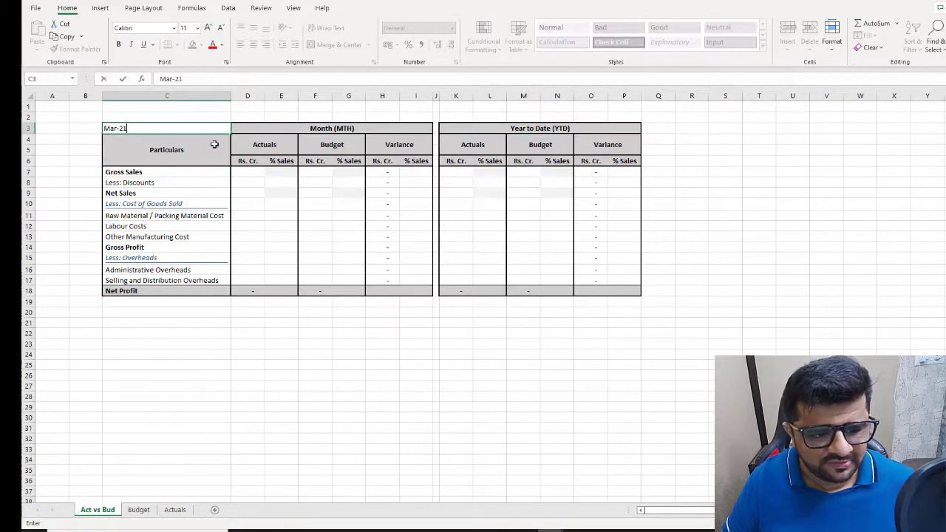
pyautogui.press('Return')
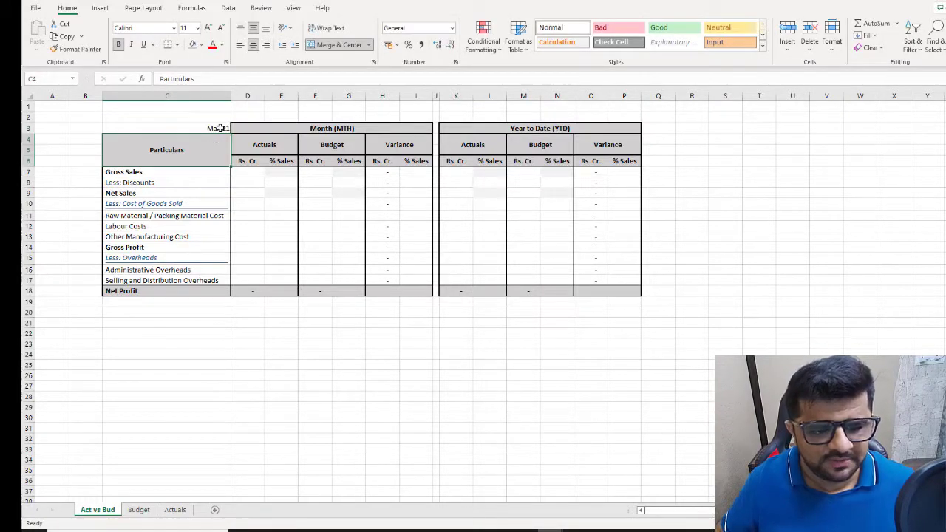
pyautogui.click(218, 128)
pyautogui.click(200, 45)
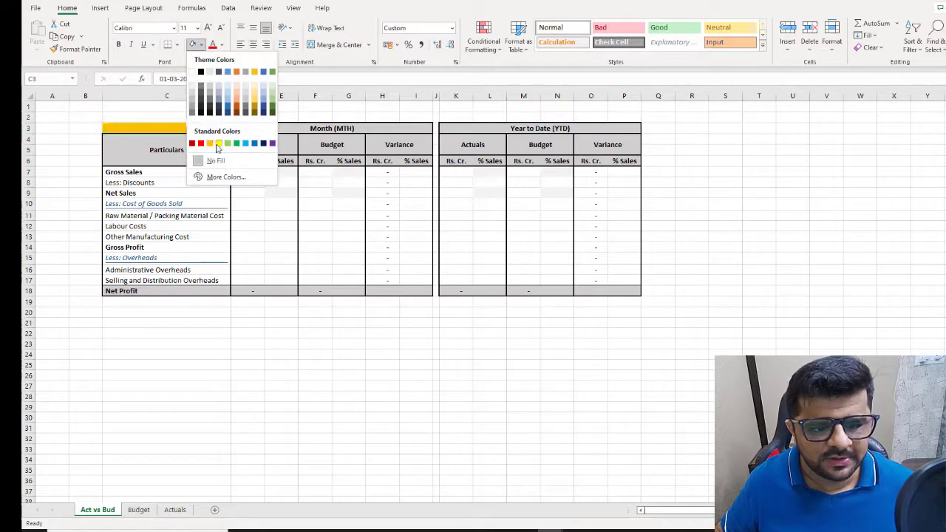
pyautogui.click(218, 143)
# Step: Check the first month header on the Budget sheet and change the date in C3 of Act vs Bud to 01-04-2021
pyautogui.click(139, 510)
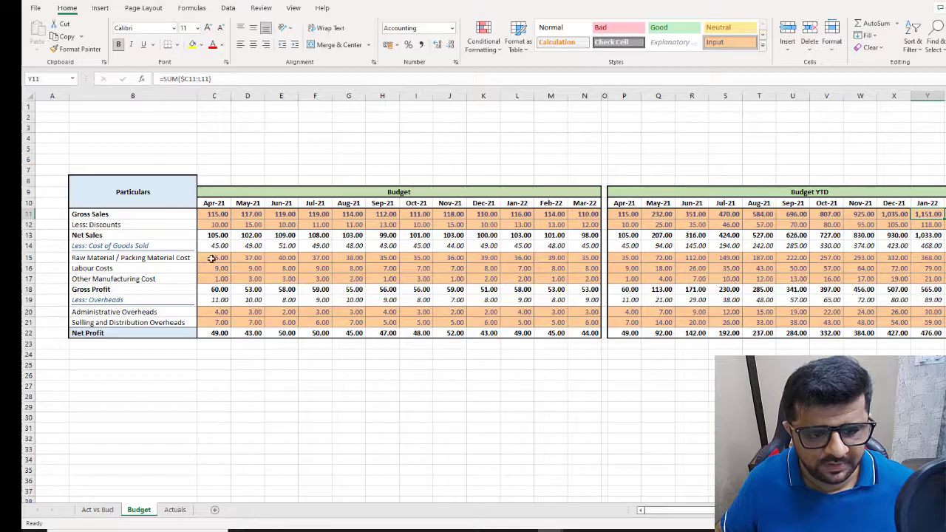
pyautogui.click(216, 203)
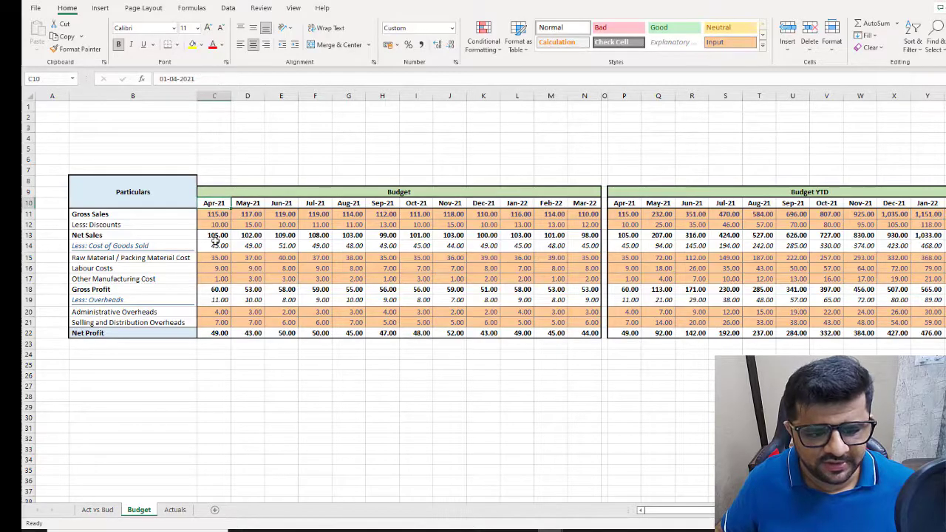
pyautogui.click(97, 510)
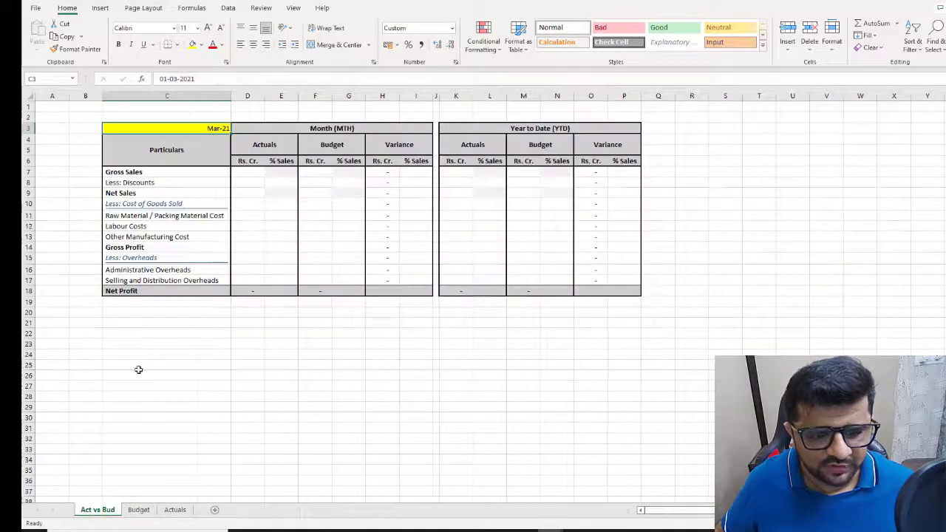
pyautogui.click(176, 79)
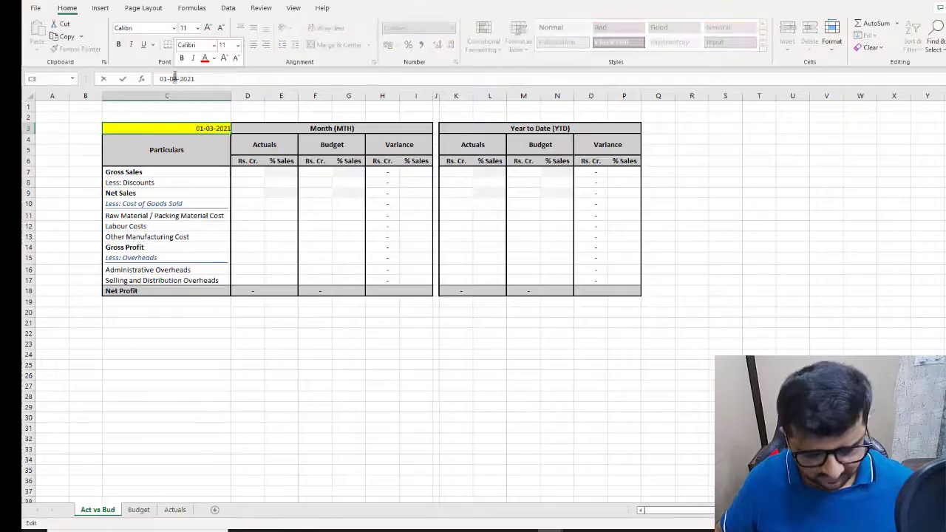
pyautogui.press('BackSpace')
pyautogui.write('4')
pyautogui.hotkey('ctrl', 'Return')
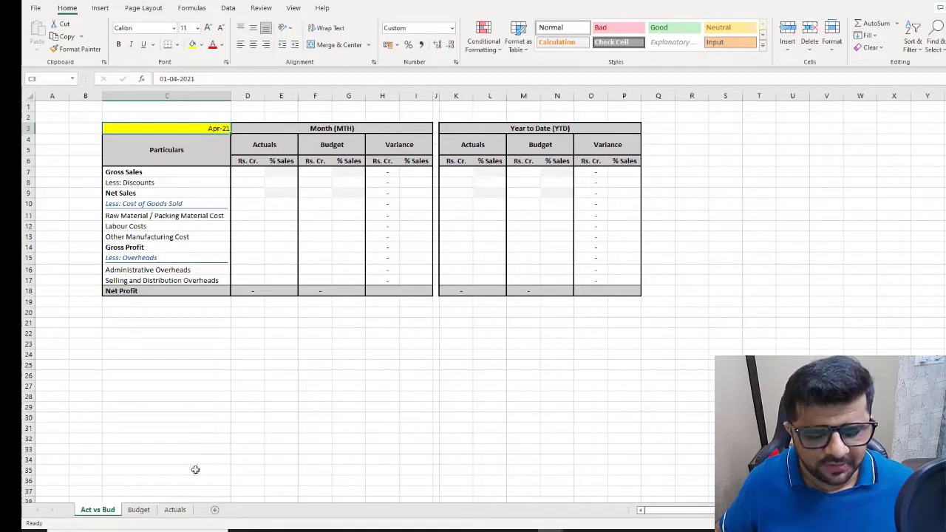
# Step: Add a new worksheet after Actuals and name it Key
pyautogui.click(213, 510)
pyautogui.moveTo(139, 511); pyautogui.dragTo(222, 514)
pyautogui.doubleClick(219, 511)
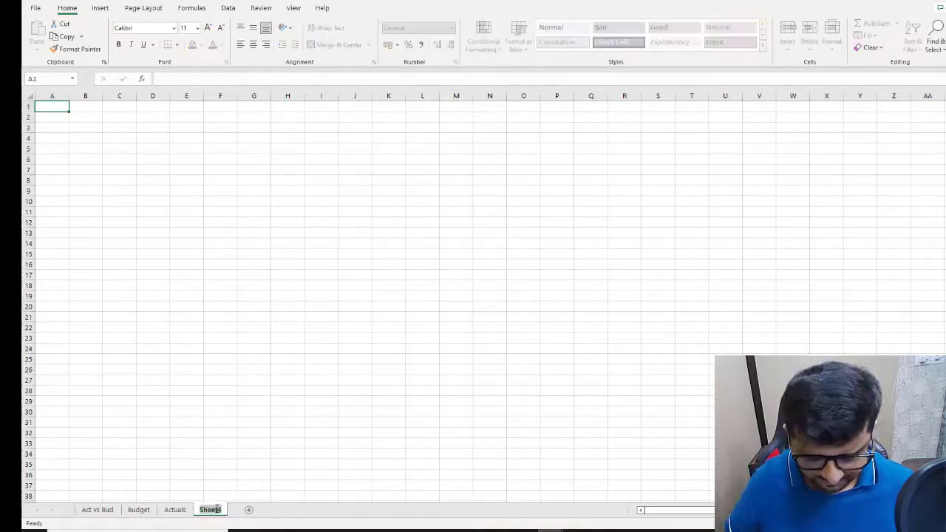
pyautogui.write('Key')
# Step: List the months from Apr-21 to Mar-22 in C6:C17 of the Key sheet, filling down from Apr-21 and May-21
pyautogui.click(112, 162)
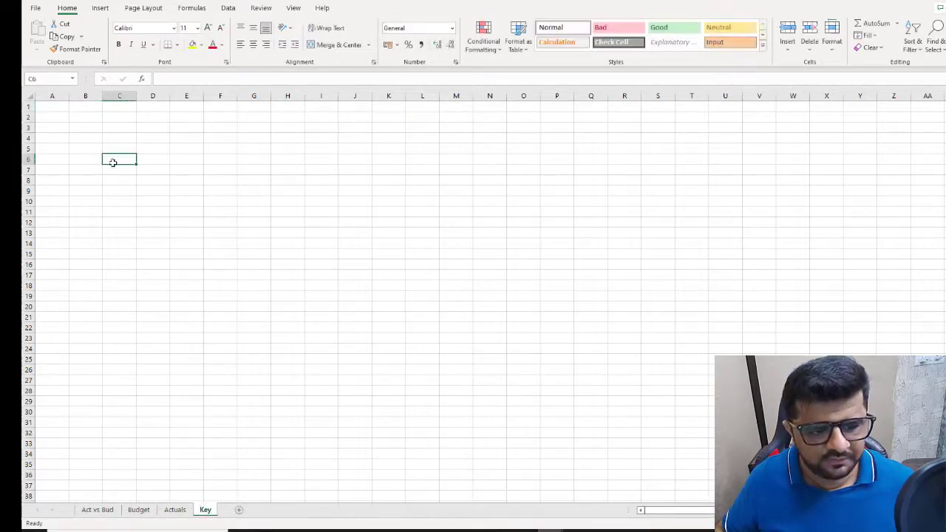
pyautogui.write('Apr-')
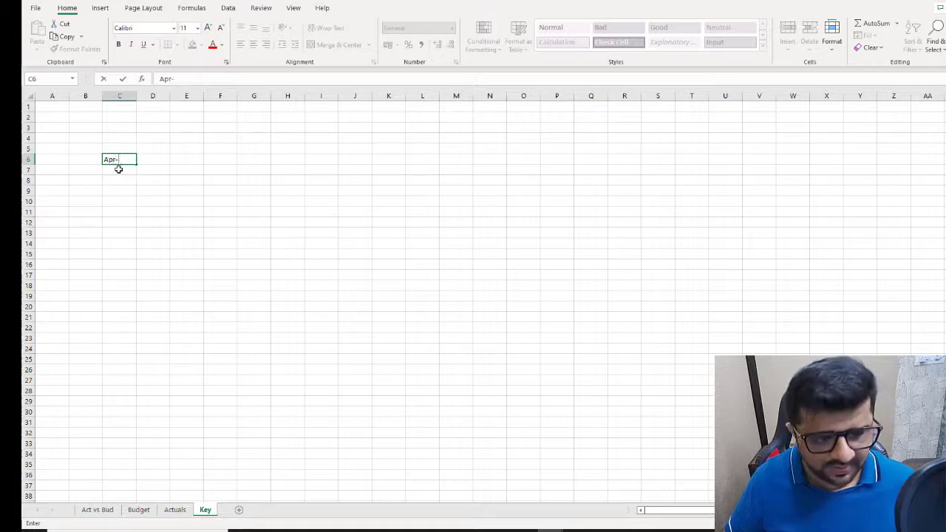
pyautogui.write('21')
pyautogui.press('Return')
pyautogui.write('May-')
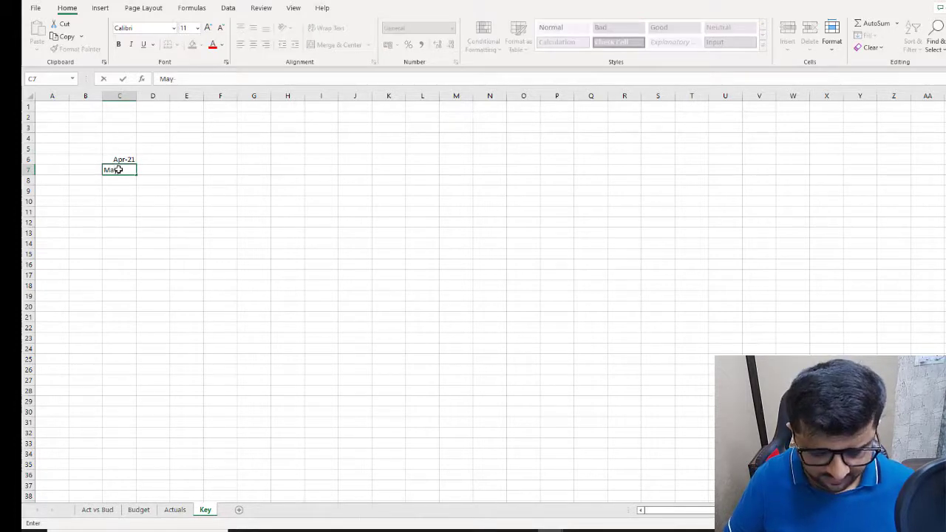
pyautogui.write('21')
pyautogui.press('Return')
pyautogui.moveTo(122, 159); pyautogui.dragTo(131, 281)
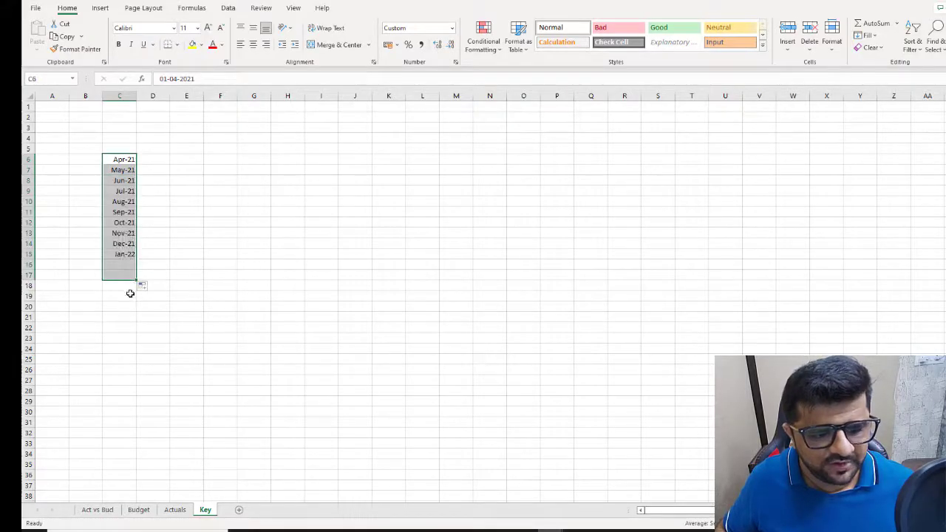
# Step: Enter the heading Months in C5 above the month list
pyautogui.click(120, 144)
pyautogui.write('Mon')
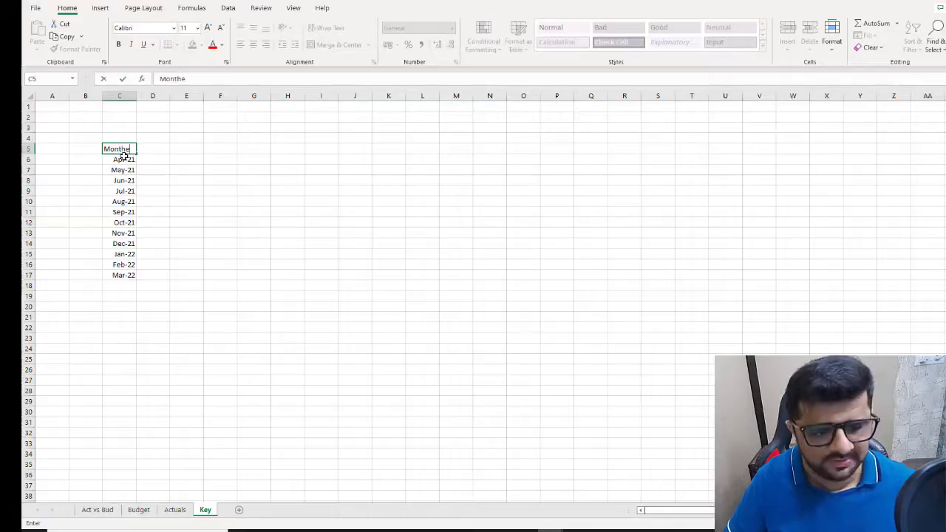
pyautogui.write('ths')
pyautogui.press('Tab')
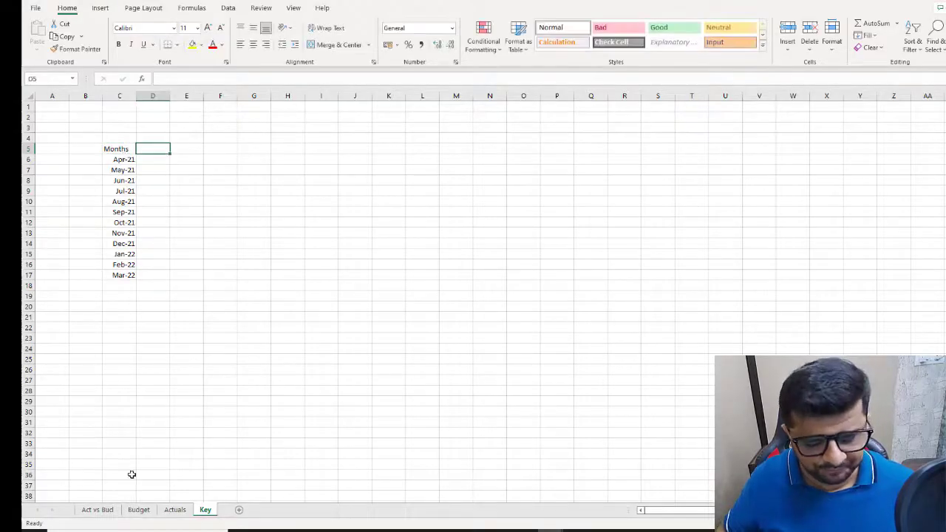
# Step: Open data validation for C3 on the Act vs Bud sheet and allow only values from a List
pyautogui.click(101, 509)
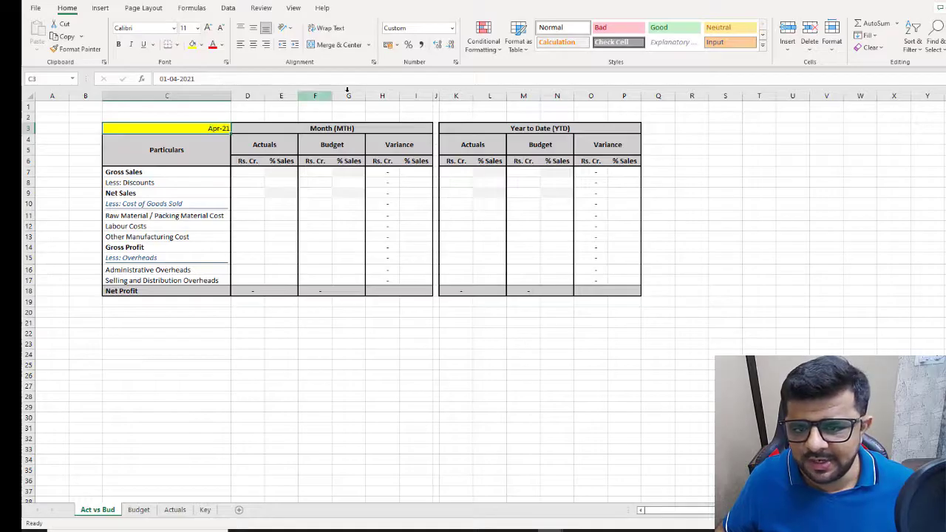
pyautogui.click(228, 8)
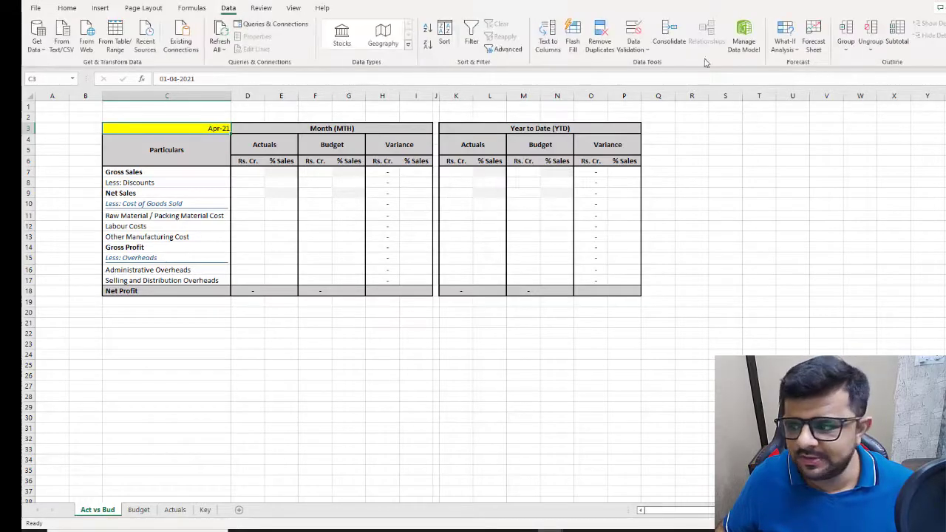
pyautogui.click(641, 51)
pyautogui.click(642, 64)
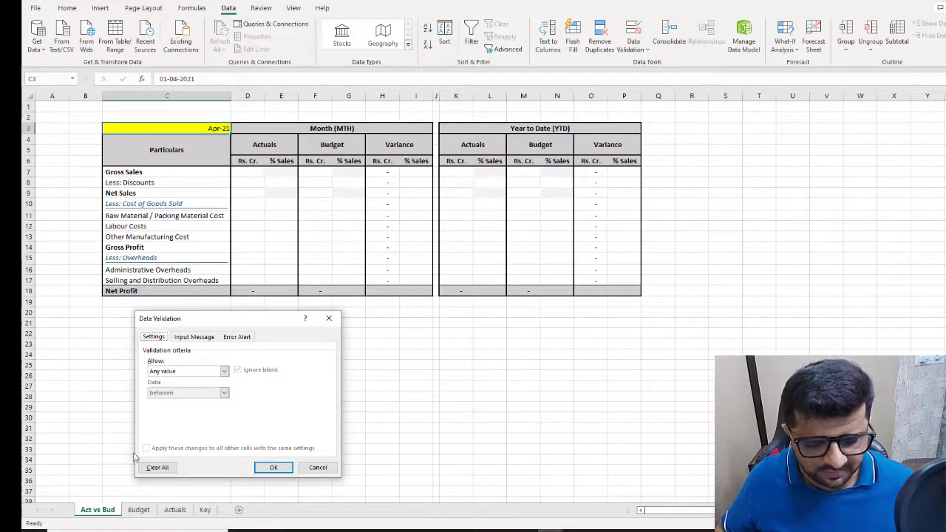
pyautogui.click(224, 372)
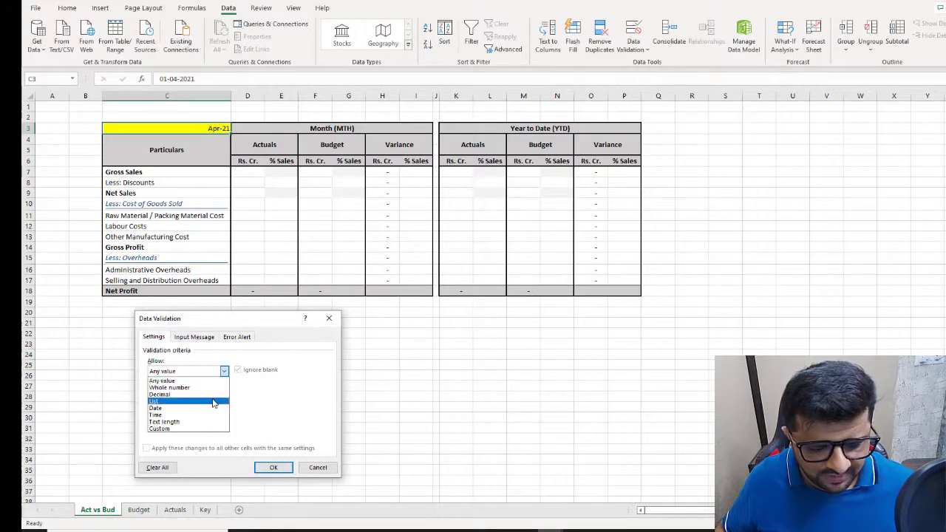
pyautogui.click(213, 401)
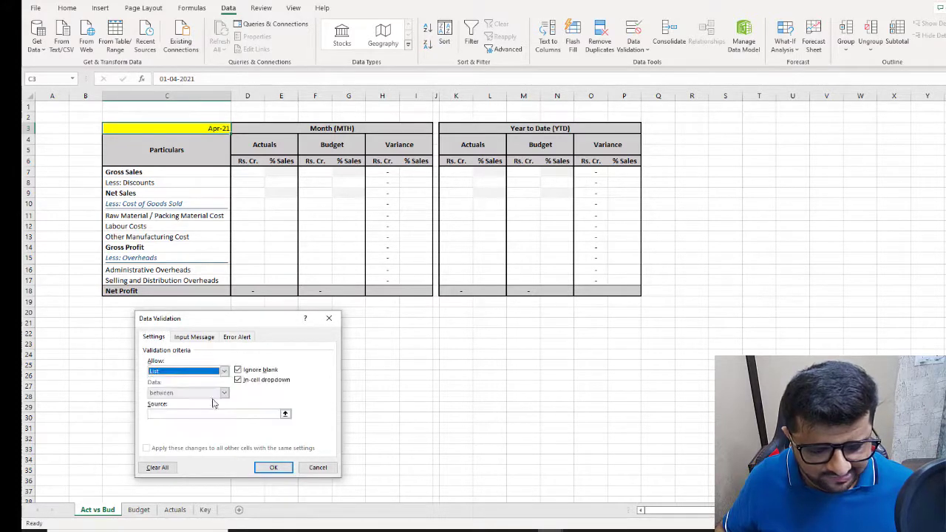
# Step: Set the validation list source to the months in C6:C17 of the Key sheet and apply the rule
pyautogui.click(284, 414)
pyautogui.click(204, 509)
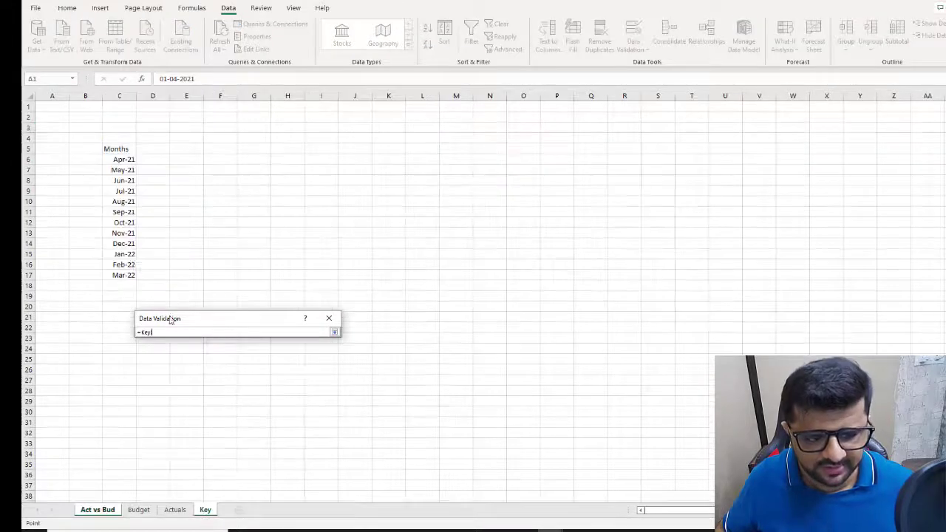
pyautogui.moveTo(121, 160); pyautogui.dragTo(121, 274)
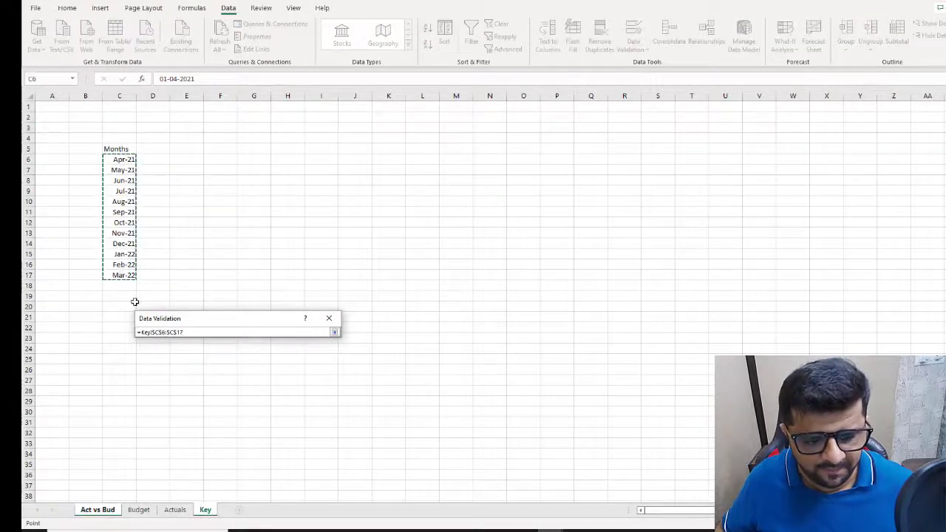
pyautogui.click(334, 332)
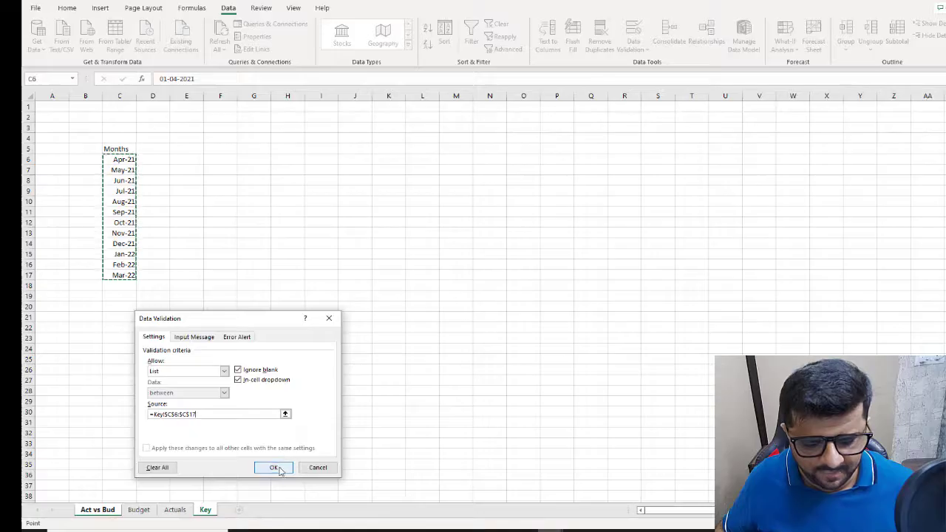
pyautogui.click(273, 467)
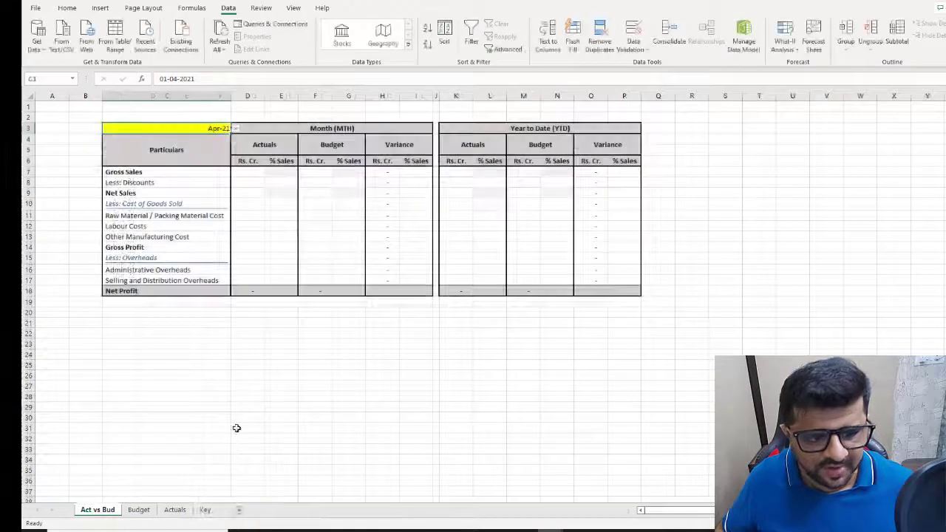
# Step: Check the months offered by the C3 selector on Act vs Bud, keeping Apr-21 selected
pyautogui.click(234, 130)
pyautogui.scroll(-1, 234, 158)
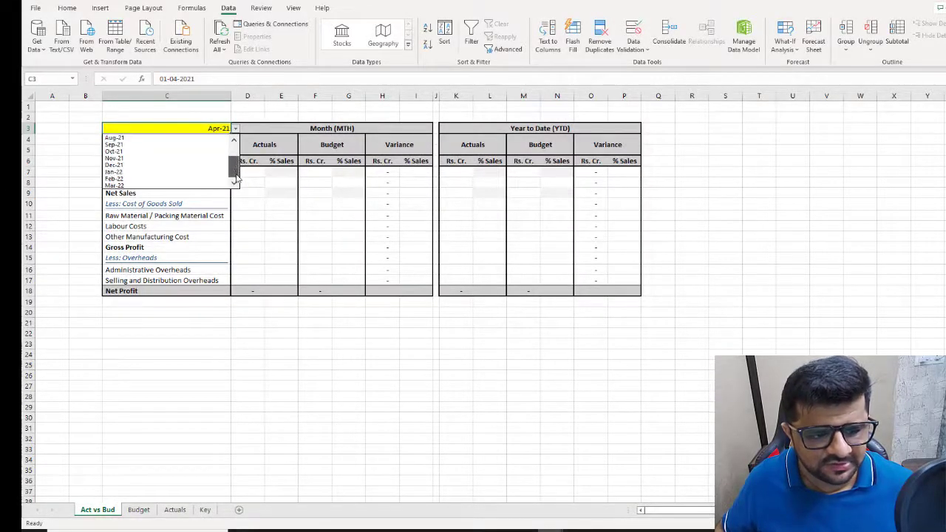
pyautogui.scroll(1, 234, 166)
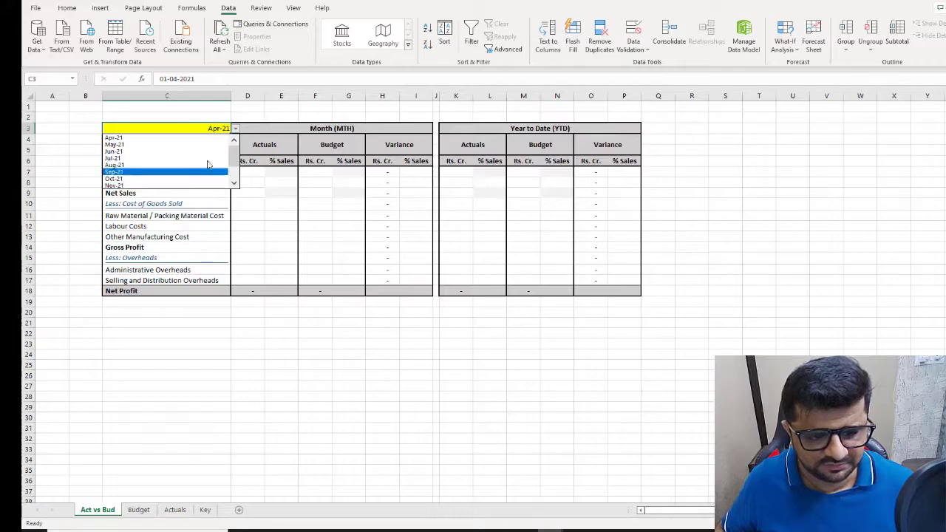
pyautogui.click(179, 138)
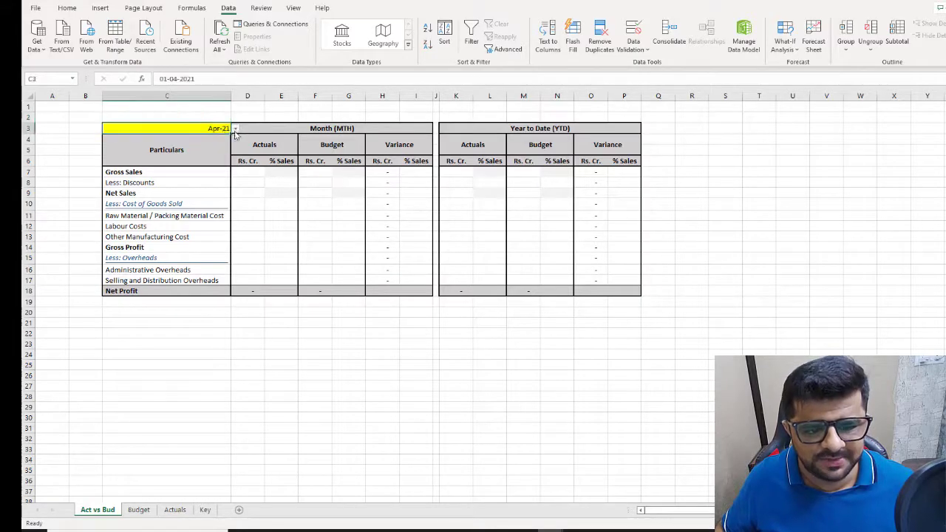
pyautogui.click(234, 129)
pyautogui.click(207, 132)
pyautogui.click(247, 214)
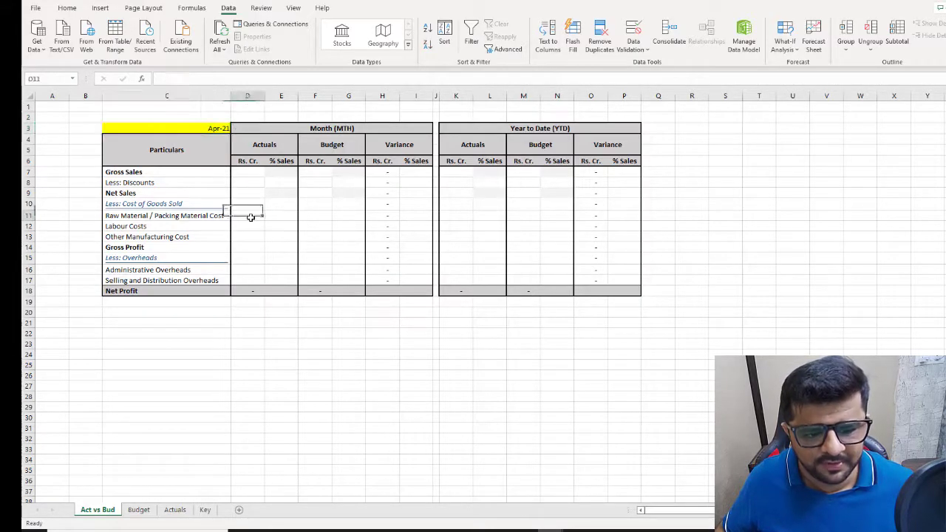
pyautogui.click(249, 172)
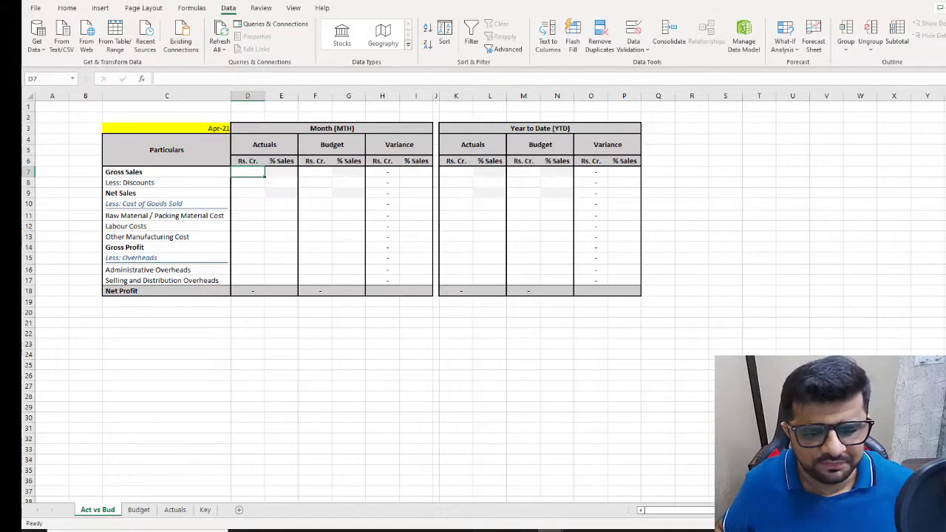
# Step: Enter the heading Look up Reference in AC9 of the Budget sheet, beside the Budget YTD table
pyautogui.click(145, 512)
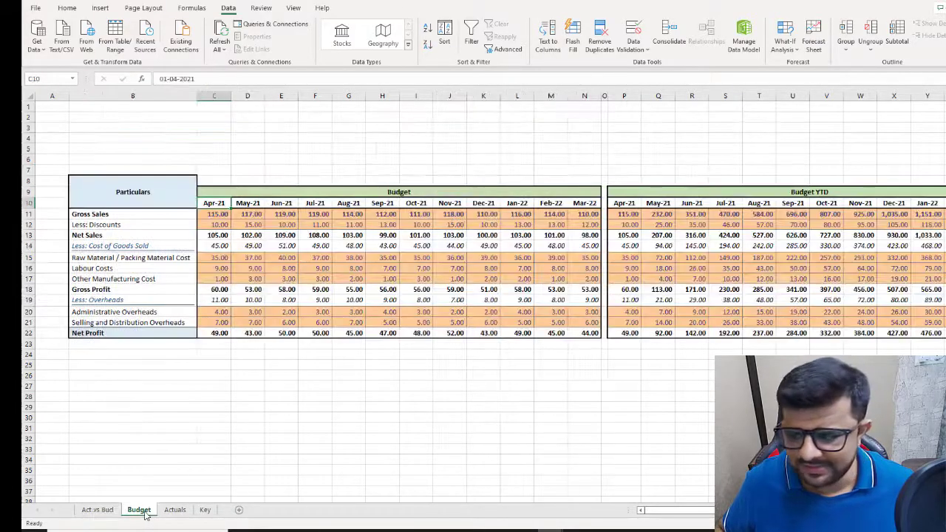
pyautogui.moveTo(707, 517); pyautogui.dragTo(720, 517)
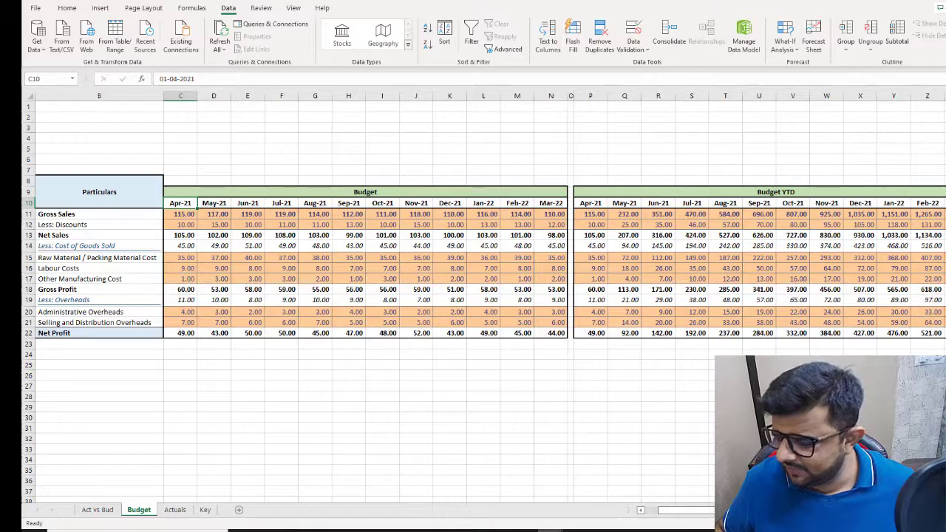
pyautogui.hscroll(1, 897, 200)
pyautogui.click(895, 193)
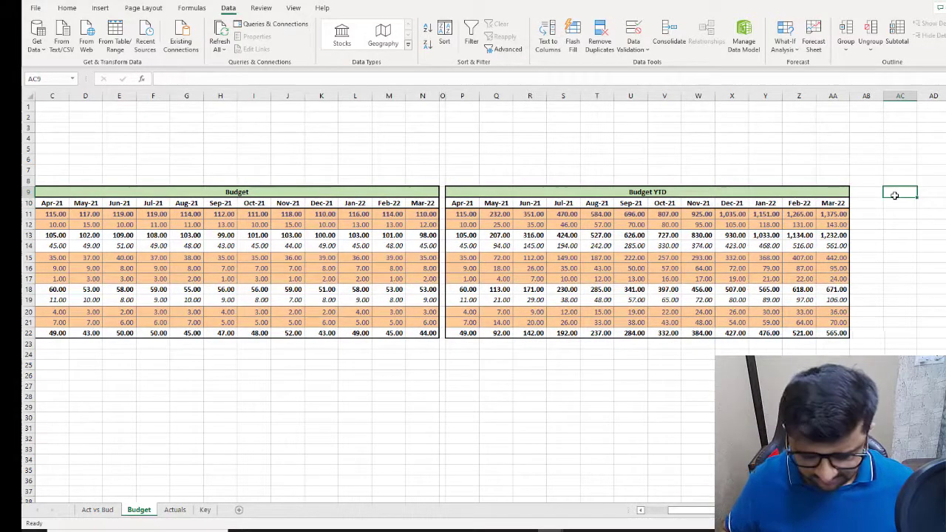
pyautogui.write('Look u')
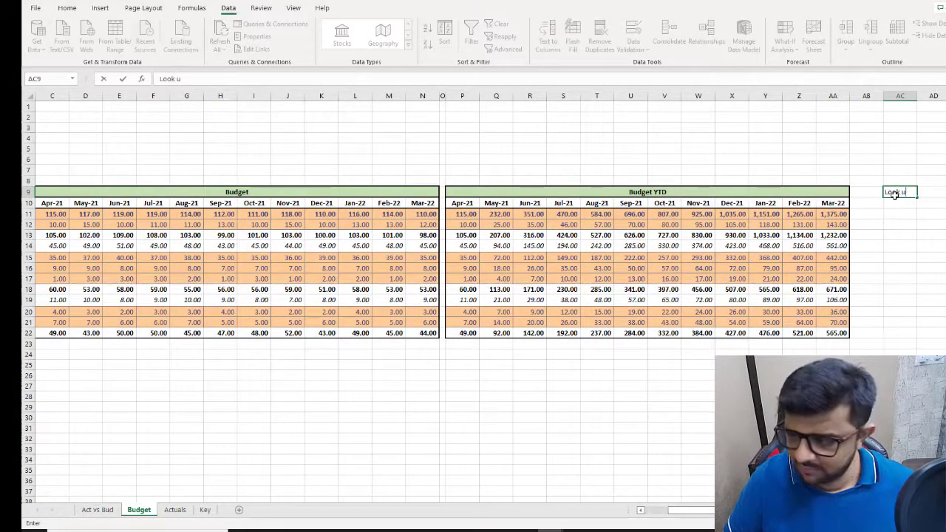
pyautogui.write('p Refere')
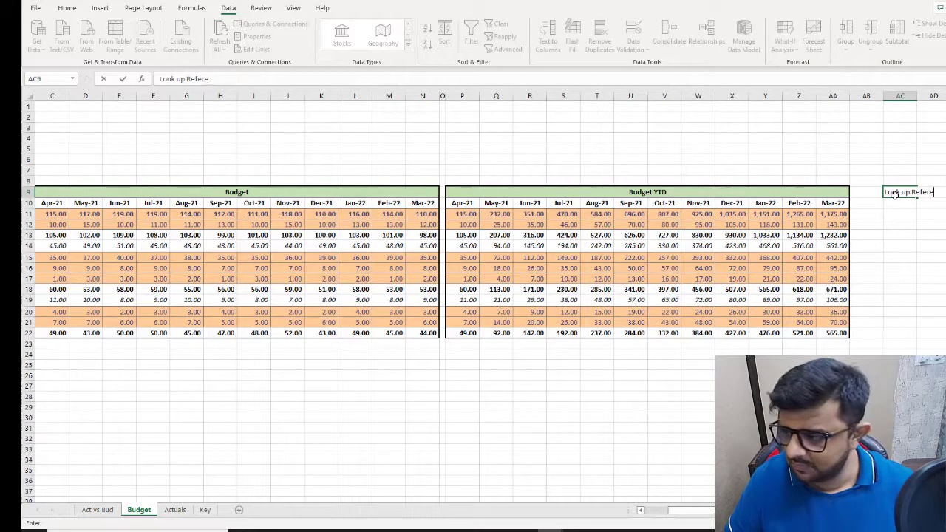
pyautogui.write('nce\\')
pyautogui.press('Return')
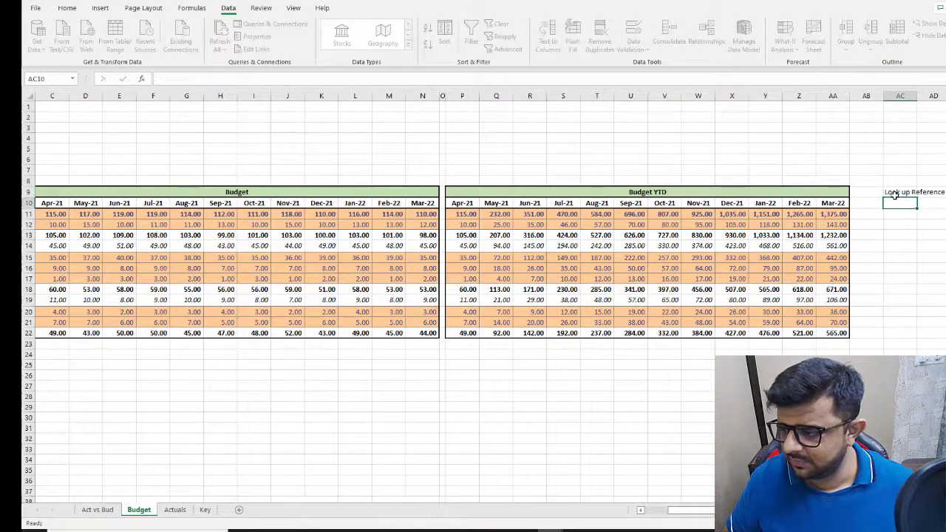
# Step: Enter 1 in AC10 under the Look up Reference heading and format the cell as Number
pyautogui.press('Return')
pyautogui.press('Up')
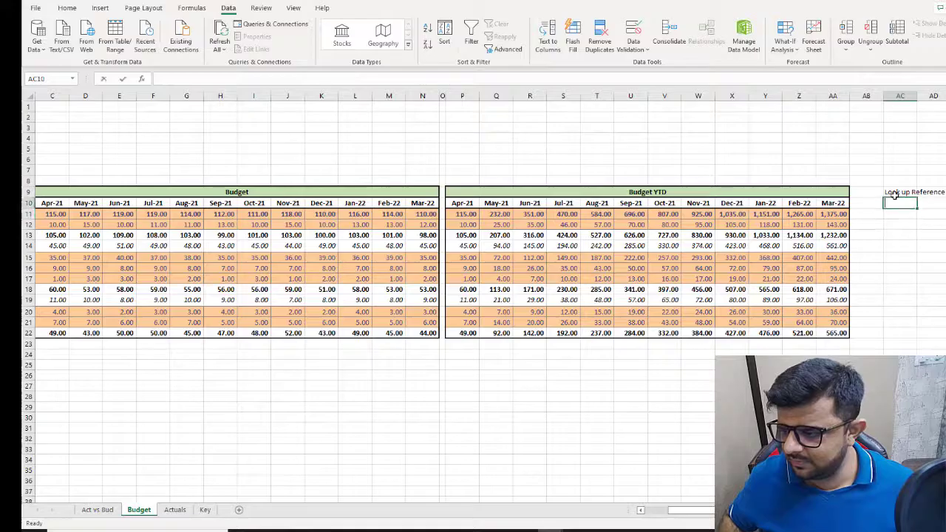
pyautogui.write('1')
pyautogui.press('Return')
pyautogui.press('Up')
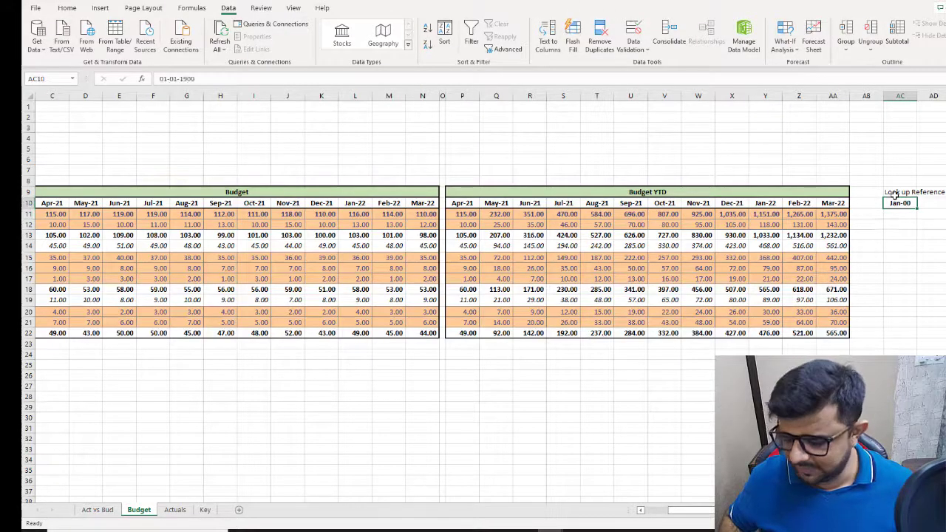
pyautogui.write('1')
pyautogui.press('Return')
pyautogui.press('Up')
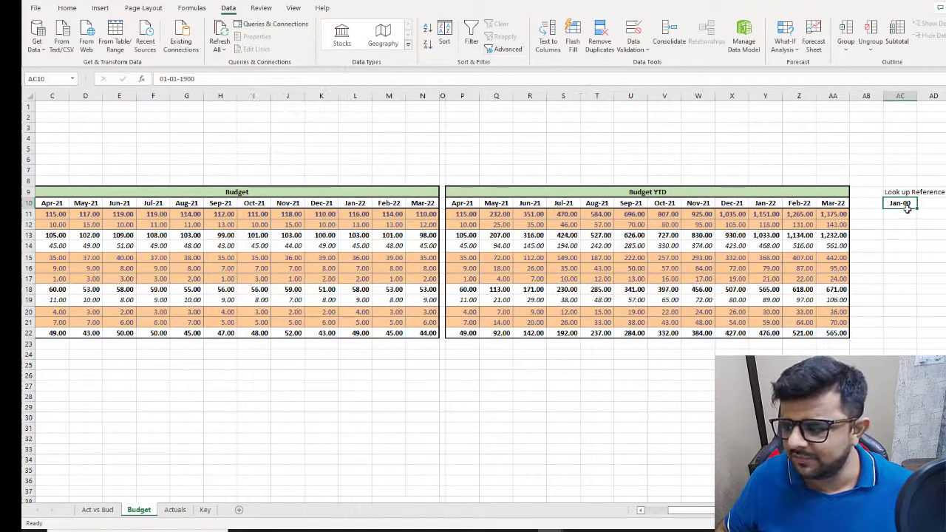
pyautogui.click(67, 8)
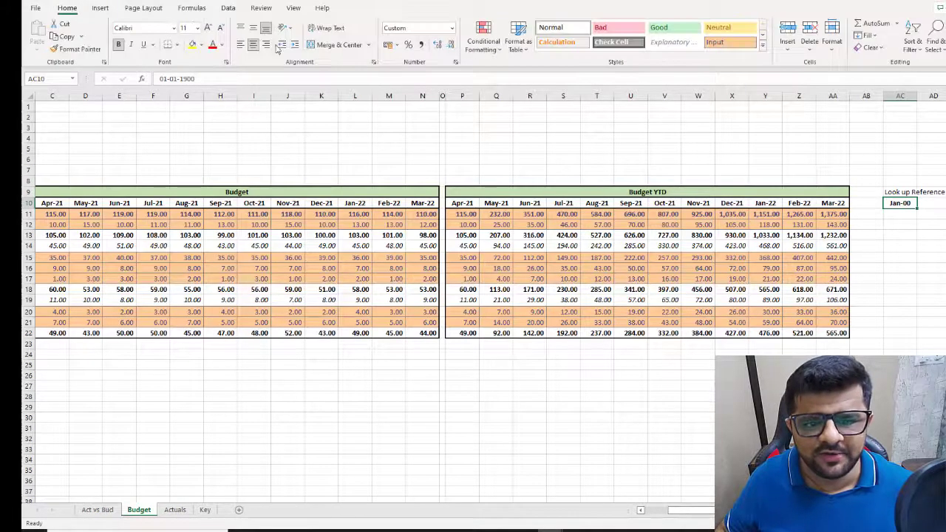
pyautogui.click(452, 28)
pyautogui.click(418, 70)
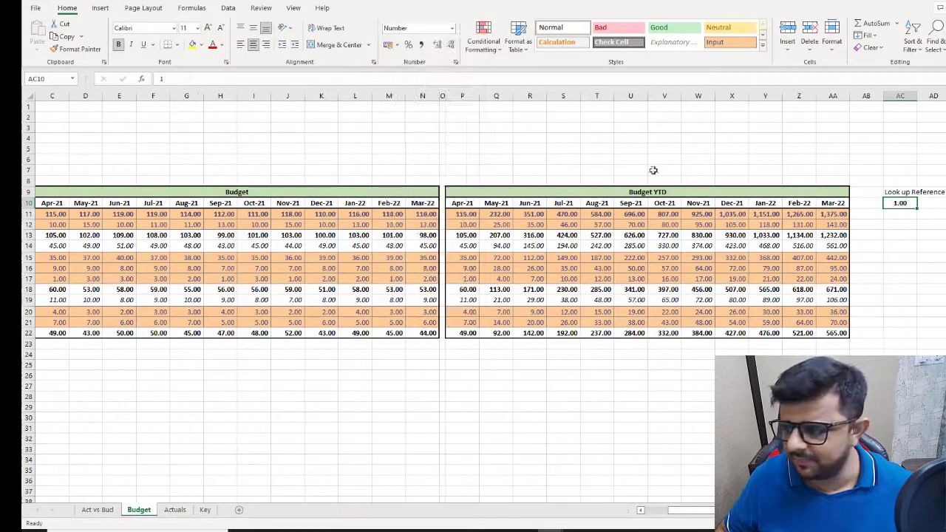
# Step: Enter =AC10+1 in AC11 and fill the formula down to AC22
pyautogui.click(902, 214)
pyautogui.write('=')
pyautogui.press('Up')
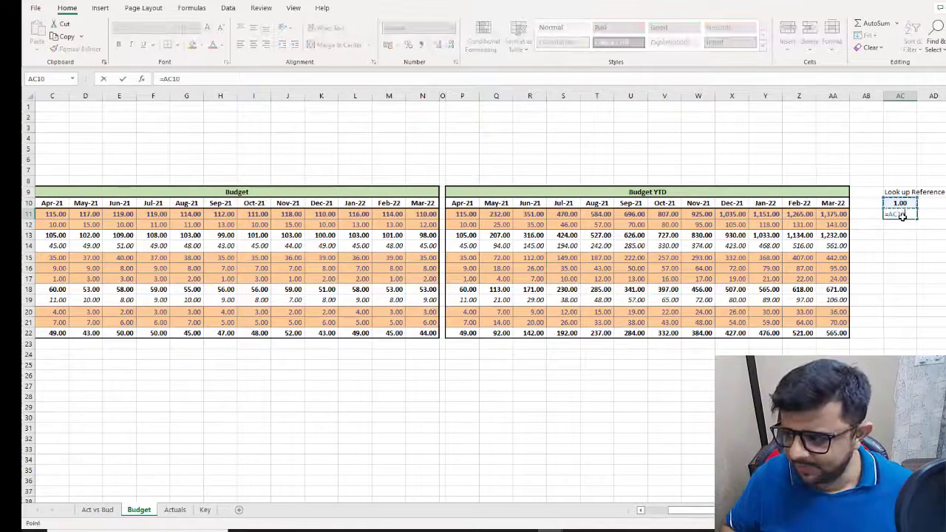
pyautogui.write('+1')
pyautogui.press('Return')
pyautogui.click(902, 216)
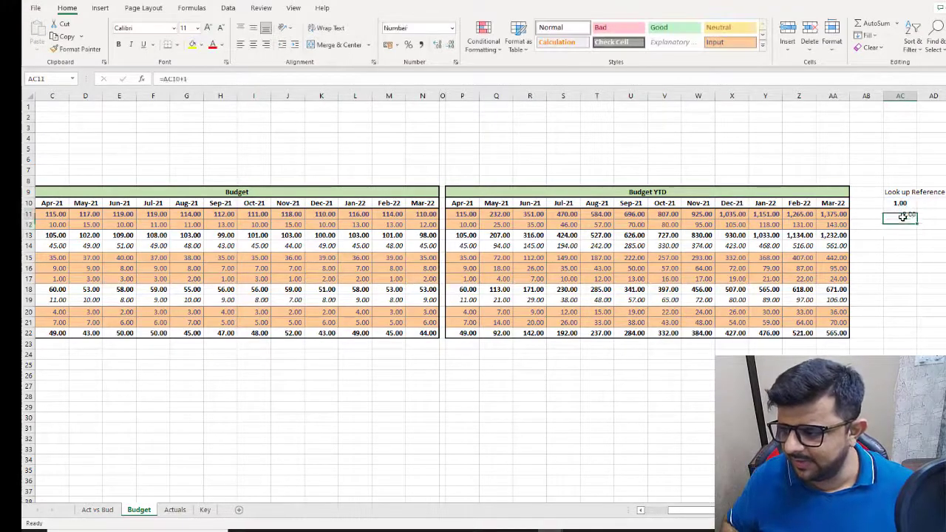
pyautogui.moveTo(916, 220); pyautogui.dragTo(914, 339)
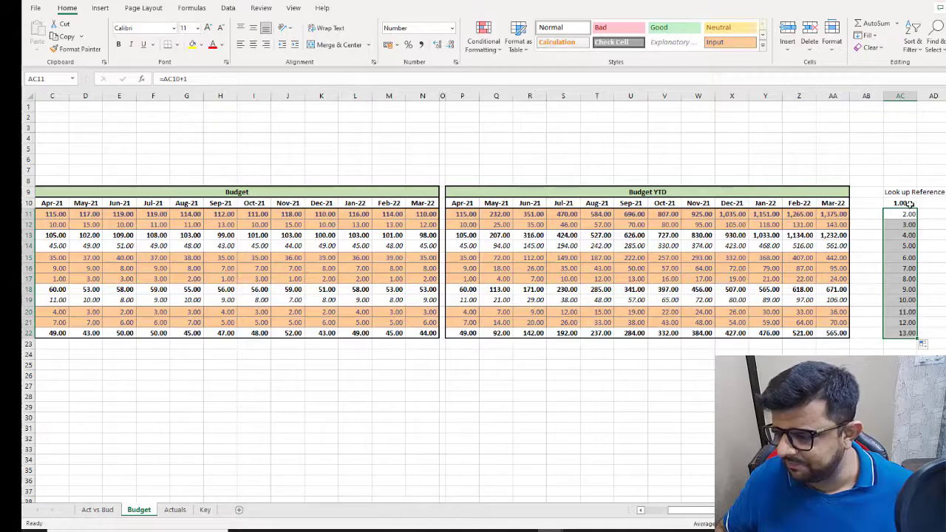
# Step: Format the reference numbers in AC10:AC22 to show no decimal places
pyautogui.moveTo(907, 204); pyautogui.dragTo(905, 334)
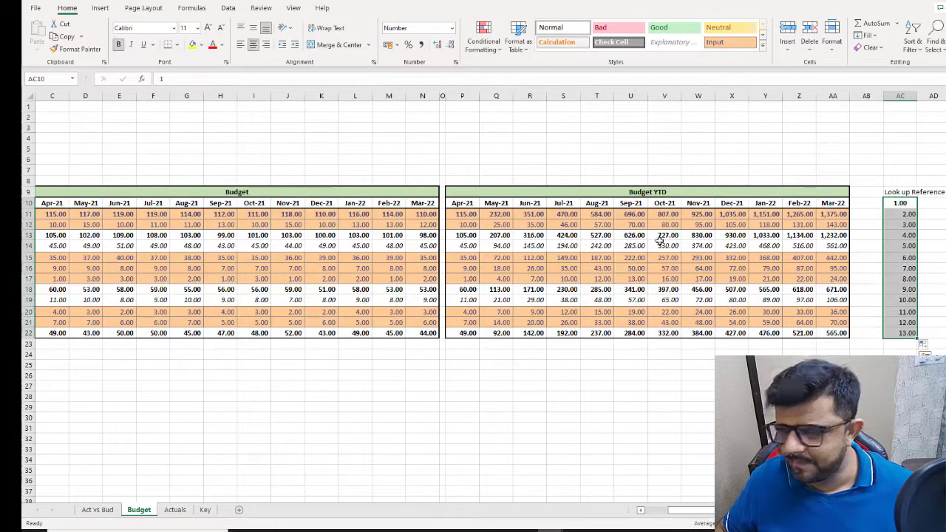
pyautogui.click(436, 45)
pyautogui.click(437, 45)
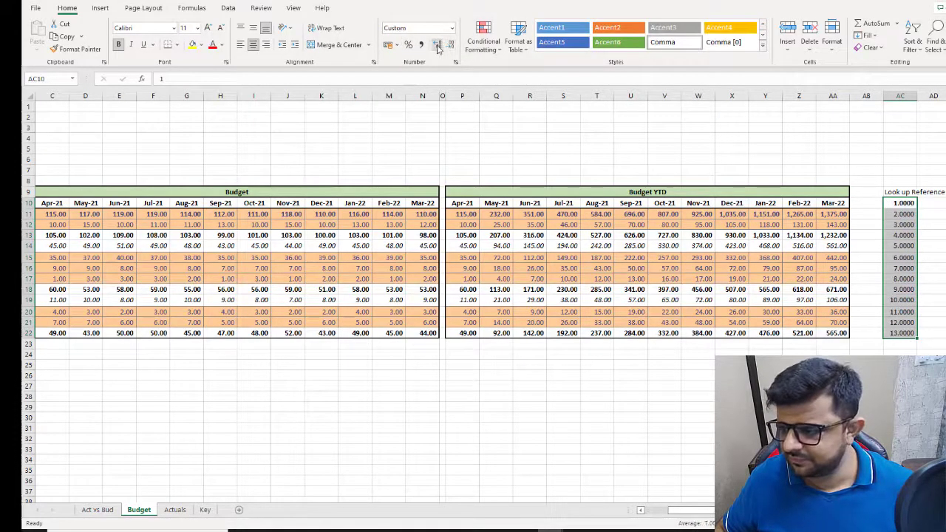
pyautogui.click(437, 45)
pyautogui.click(448, 45)
pyautogui.click(449, 45)
pyautogui.click(449, 45)
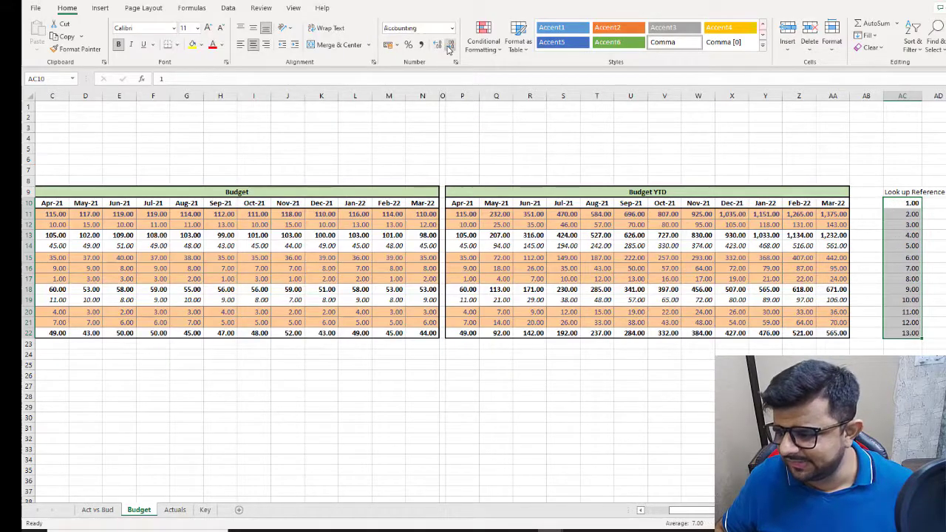
pyautogui.click(448, 45)
pyautogui.click(449, 45)
pyautogui.moveTo(902, 203); pyautogui.dragTo(903, 334)
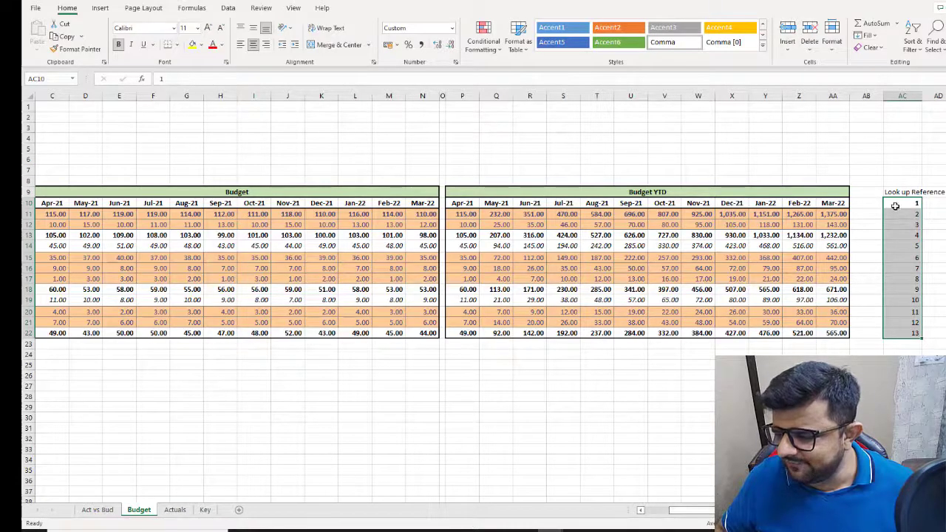
pyautogui.moveTo(896, 206); pyautogui.dragTo(905, 333)
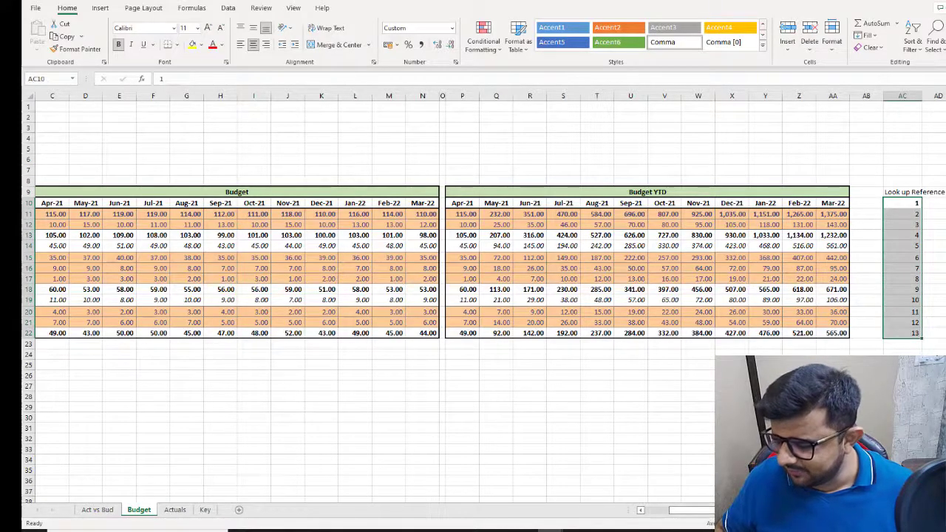
pyautogui.click(97, 509)
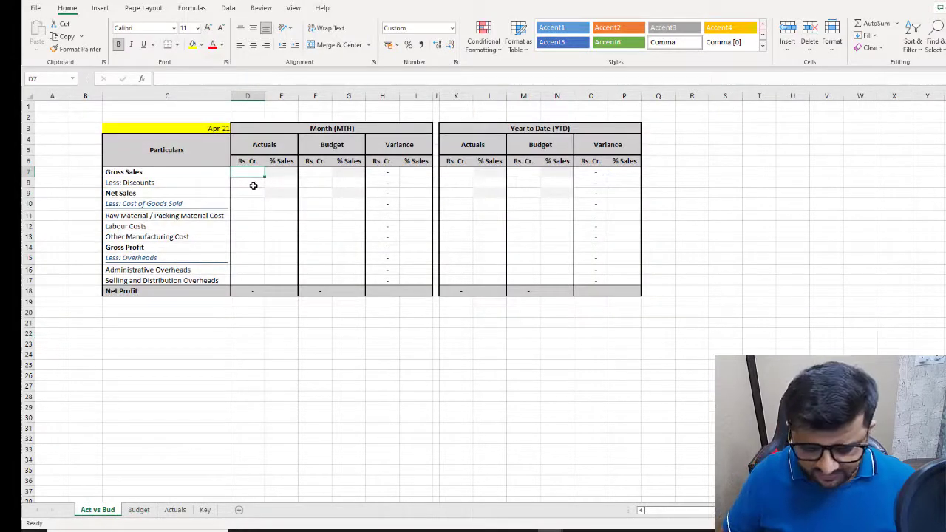
pyautogui.write('=hl')
pyautogui.press('Tab')
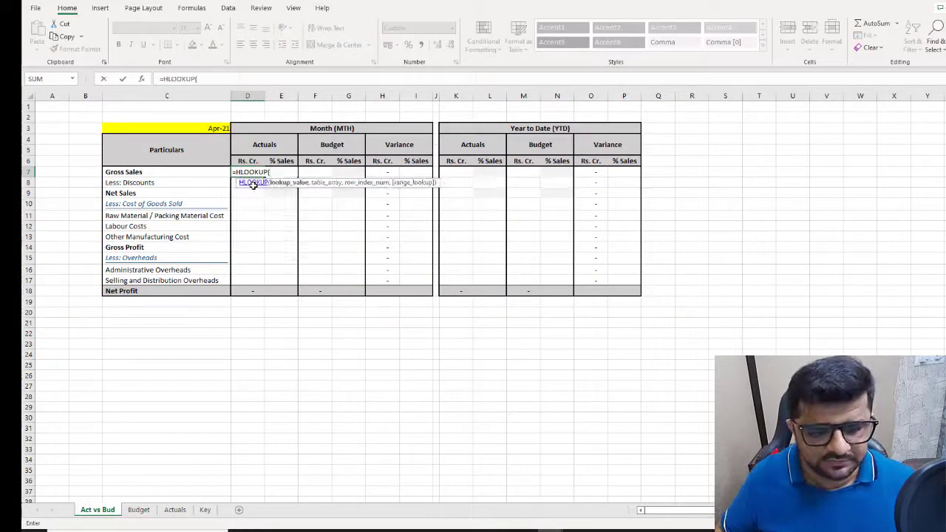
pyautogui.click(212, 128)
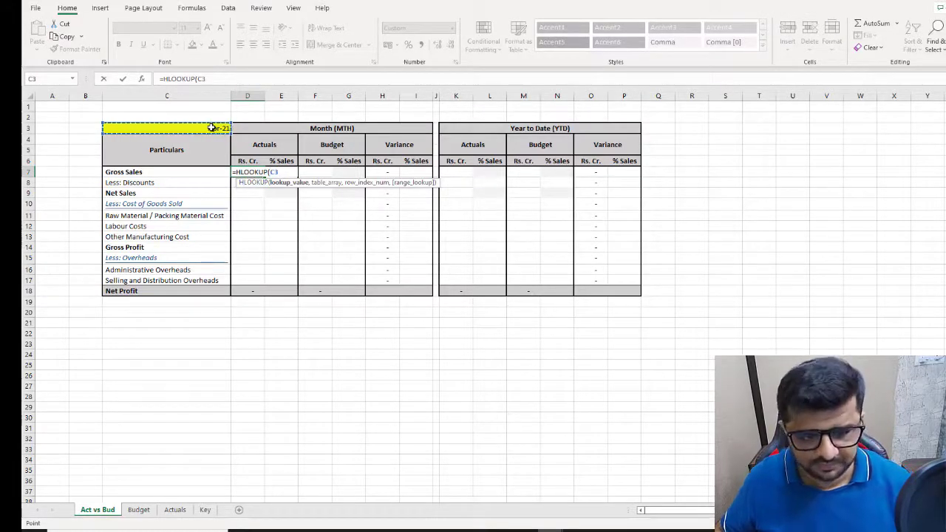
pyautogui.write(',')
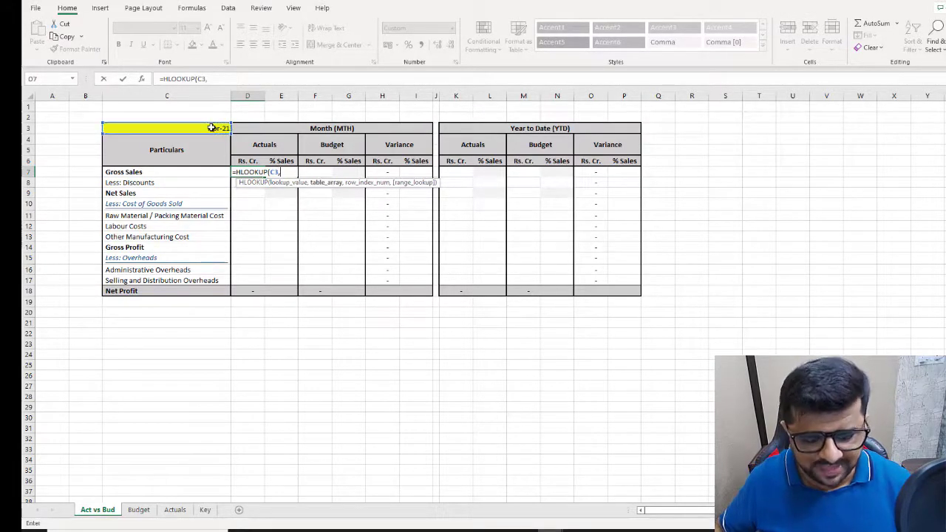
pyautogui.click(175, 509)
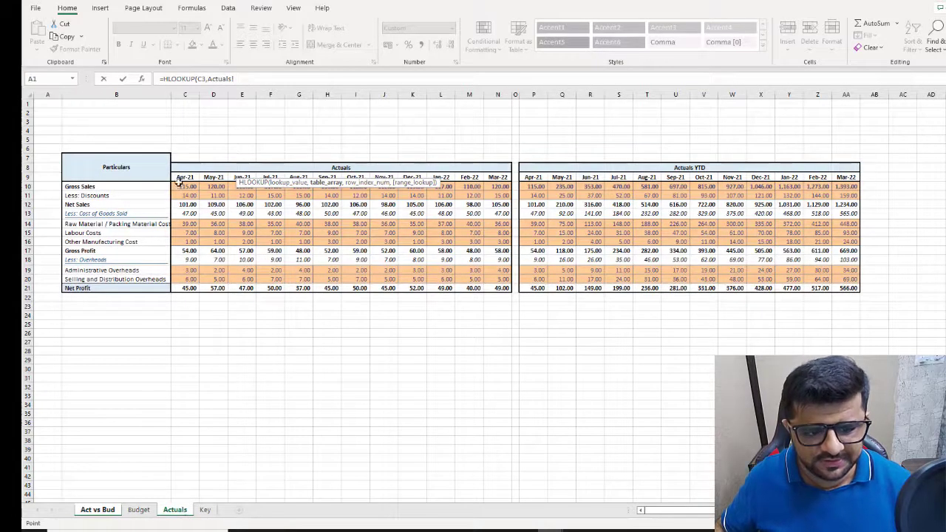
pyautogui.moveTo(178, 183); pyautogui.dragTo(490, 288)
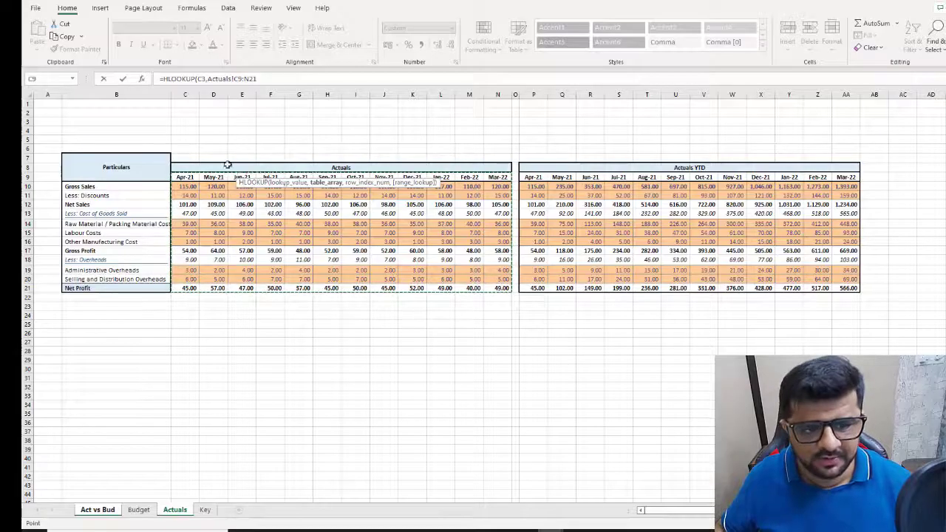
pyautogui.doubleClick(201, 79)
pyautogui.press('F4')
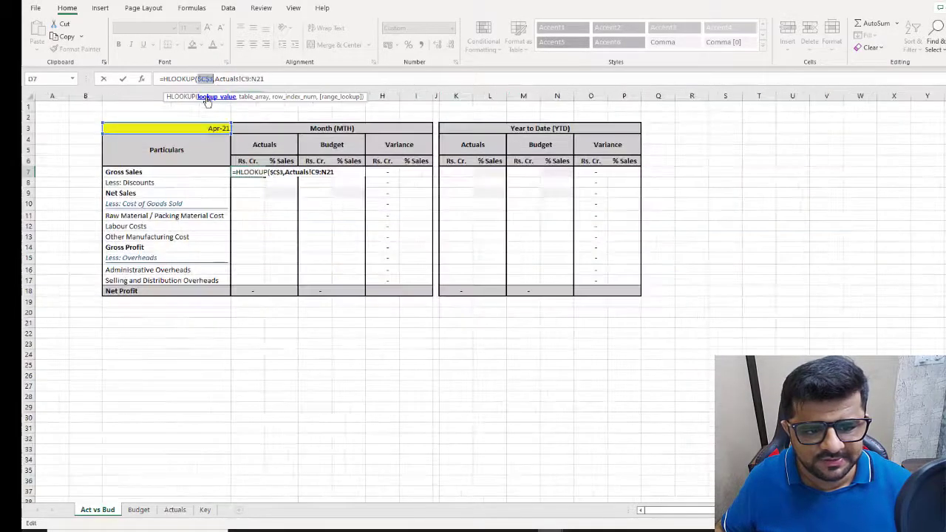
pyautogui.click(266, 79)
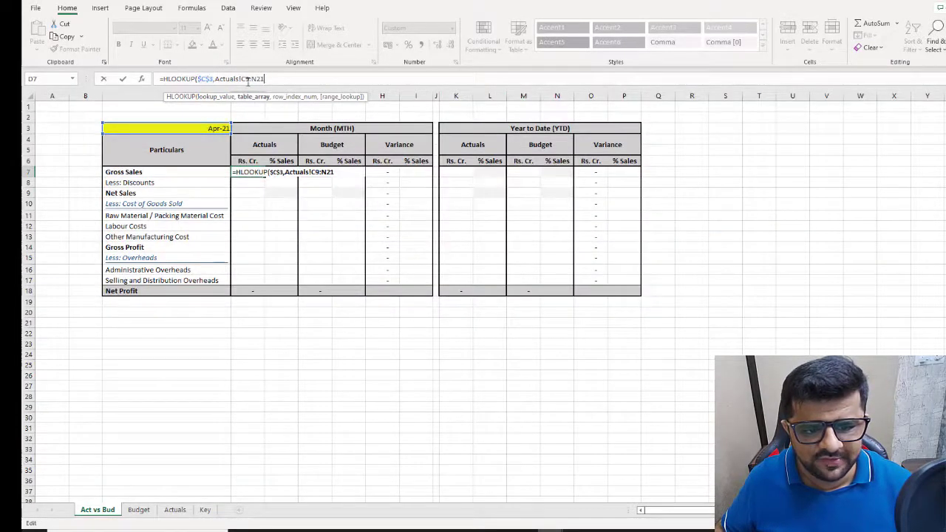
pyautogui.doubleClick(249, 78)
pyautogui.press('F4')
pyautogui.click(271, 78)
pyautogui.press('F4')
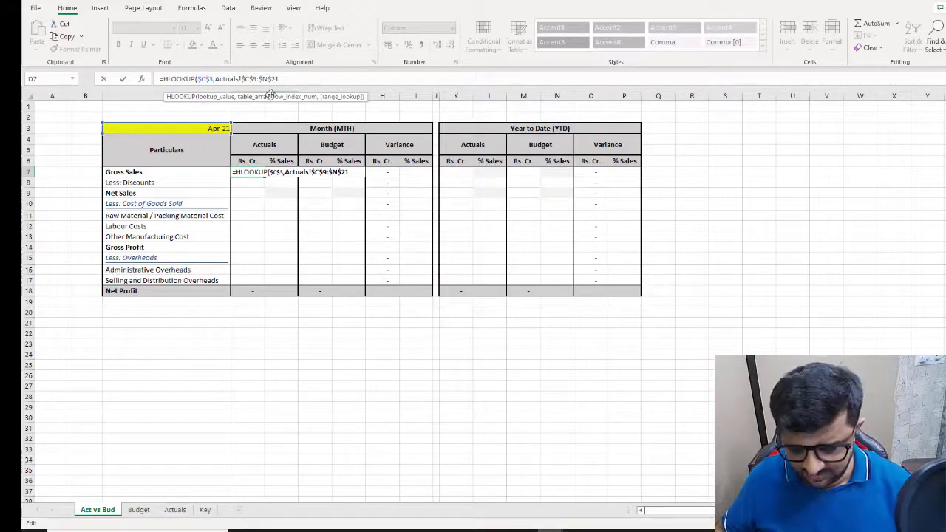
pyautogui.write(',')
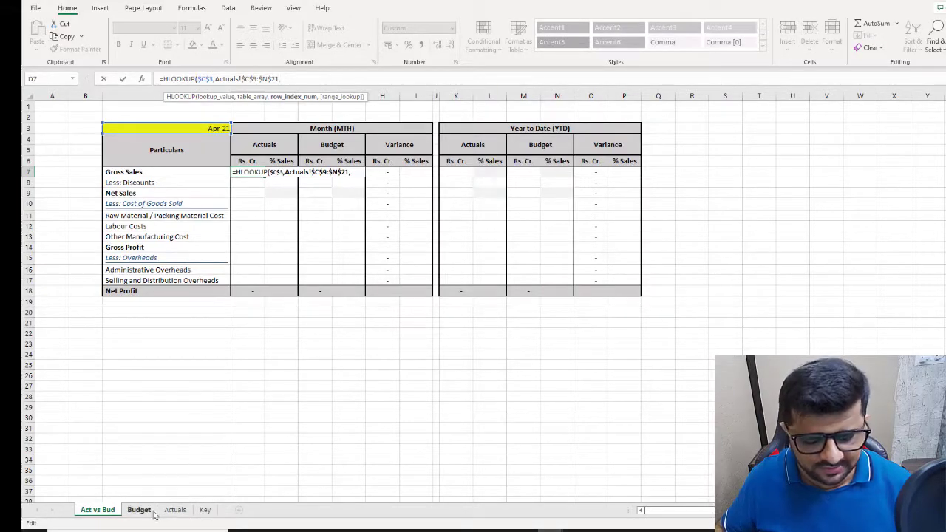
pyautogui.click(175, 509)
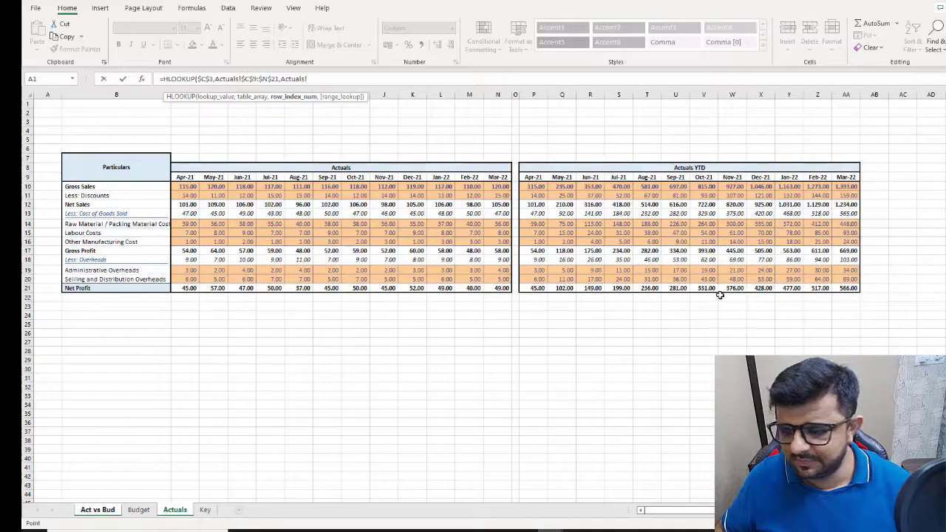
pyautogui.click(140, 509)
pyautogui.press('Escape')
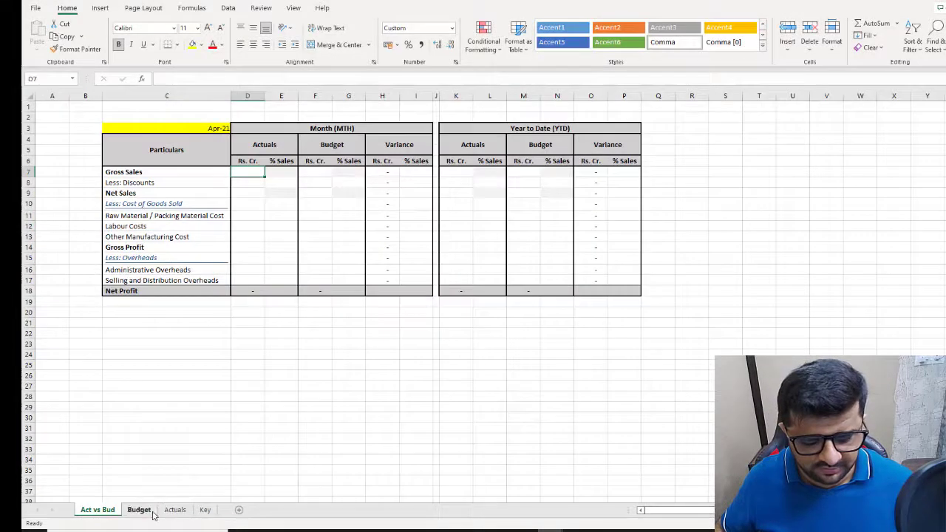
# Step: Copy the Look up Reference column AC9:AC22 from the Budget sheet to AC8 of the Actuals sheet
pyautogui.click(141, 509)
pyautogui.moveTo(901, 191); pyautogui.dragTo(896, 334)
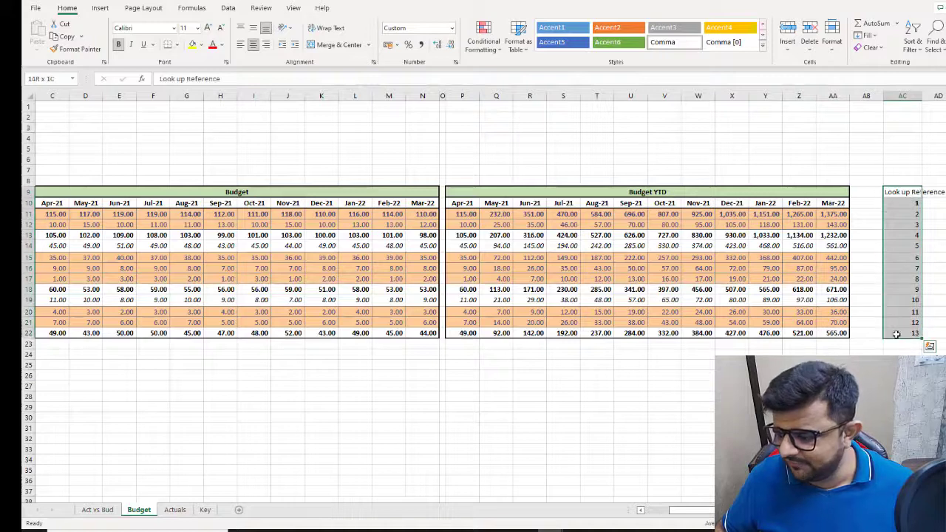
pyautogui.hotkey('ctrl', 'c')
pyautogui.click(896, 168)
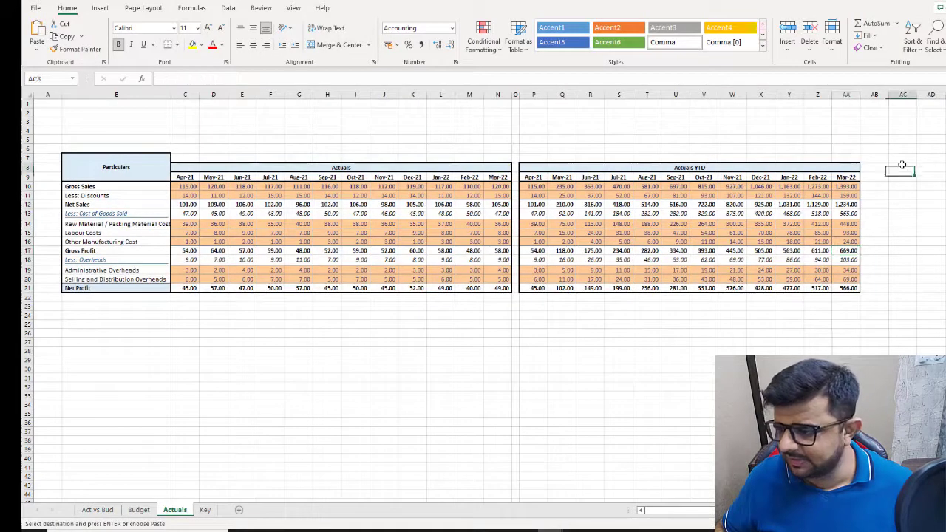
pyautogui.hotkey('ctrl', 'v')
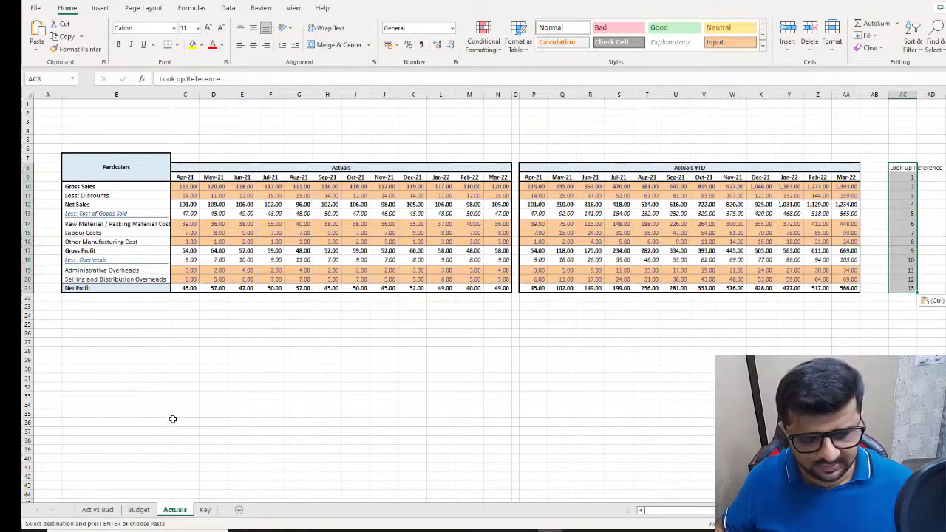
# Step: Enter =HLOOKUP($C$3,Actuals!$C$9:$N$21,Actuals!AC10) in D7 of Act vs Bud for the monthly Gross Sales actuals
pyautogui.click(92, 510)
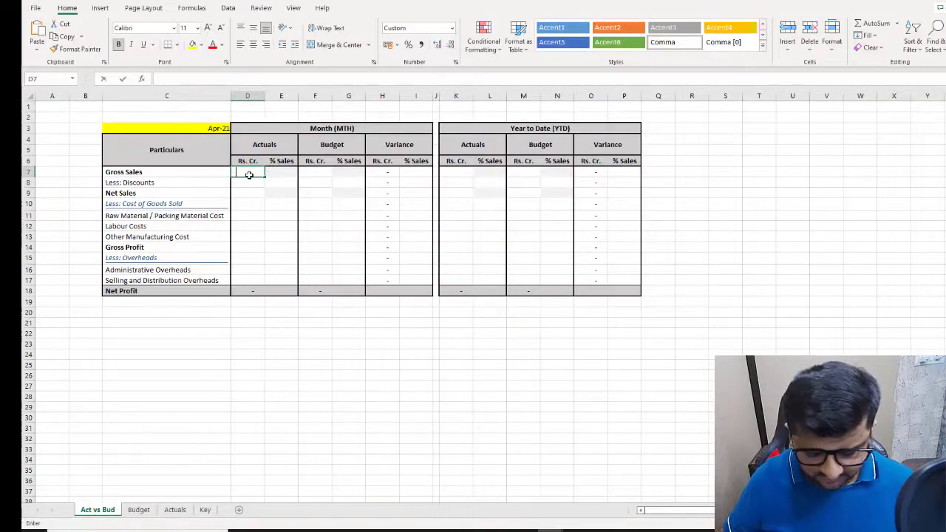
pyautogui.write('=hl')
pyautogui.press('Tab')
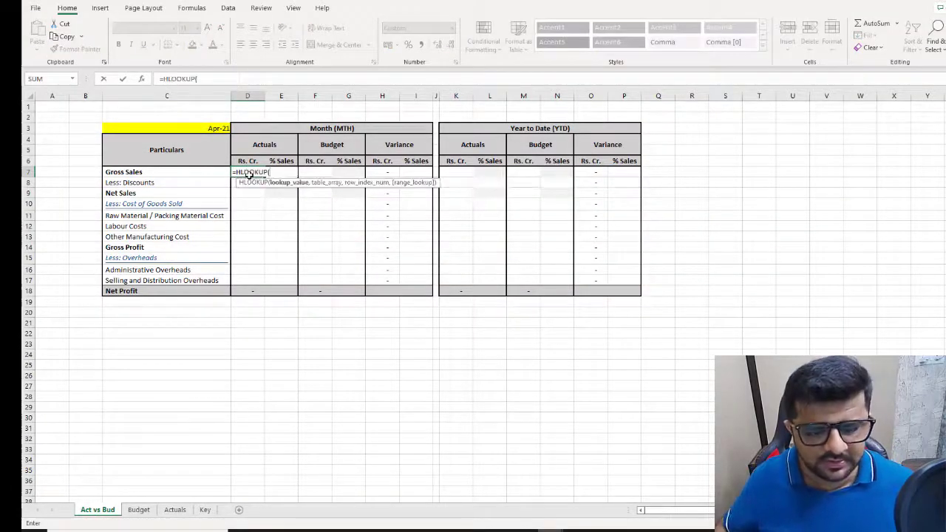
pyautogui.click(202, 130)
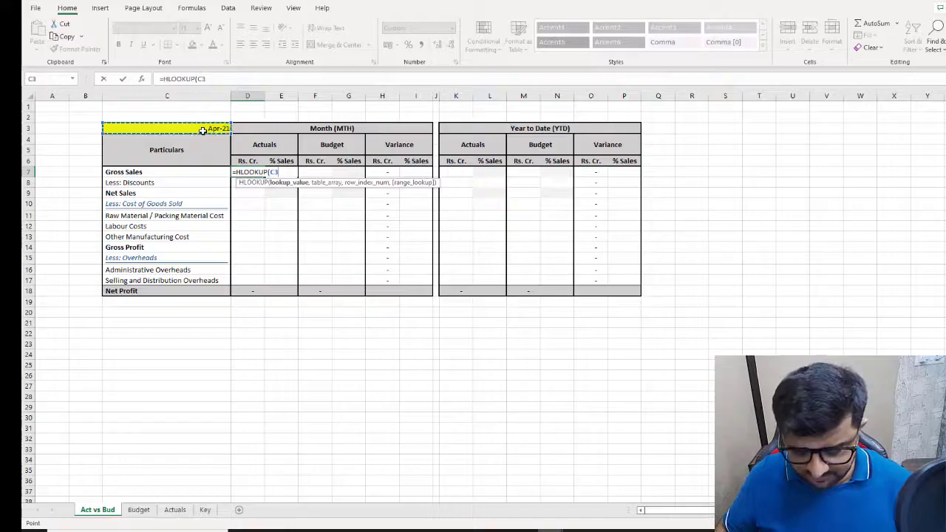
pyautogui.press('F4')
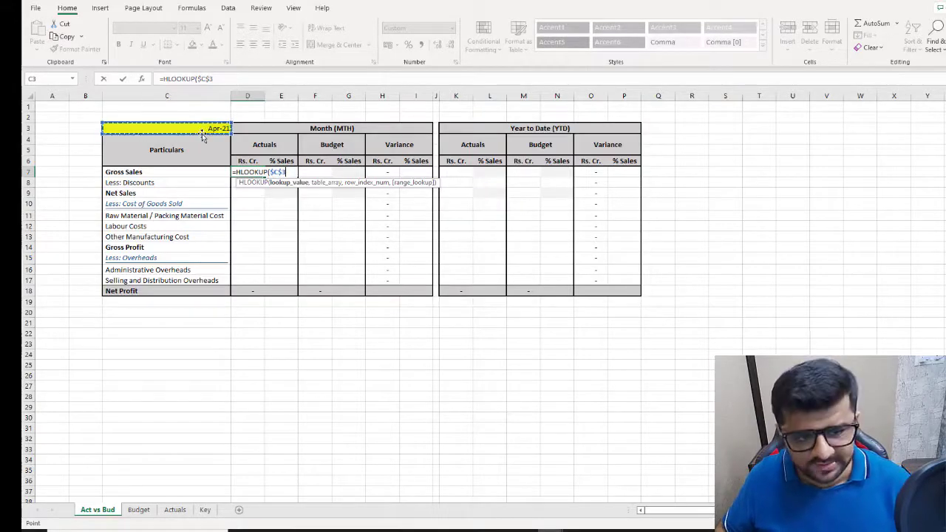
pyautogui.write(',')
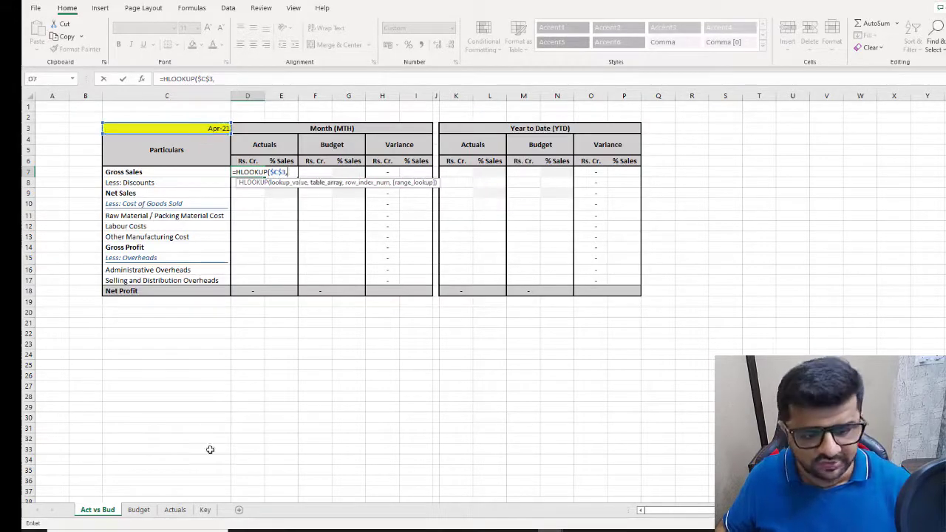
pyautogui.click(170, 511)
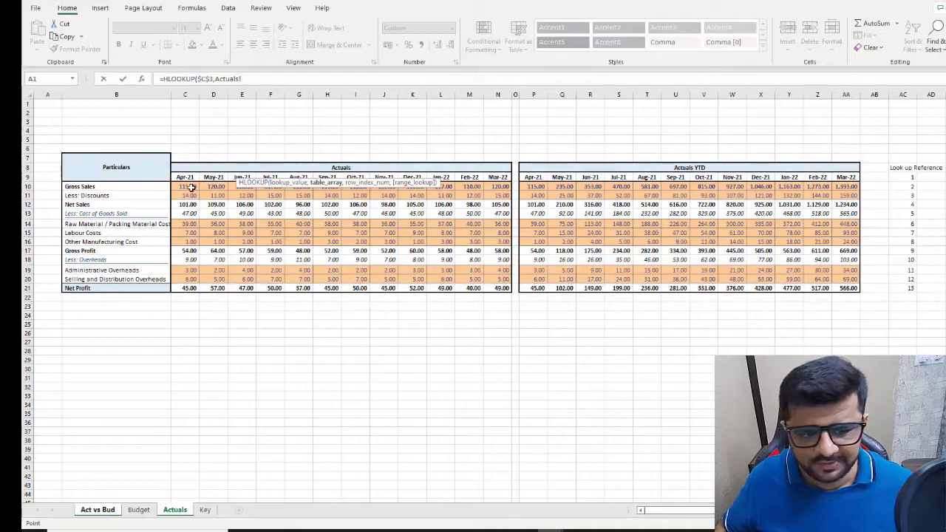
pyautogui.moveTo(185, 179); pyautogui.dragTo(490, 288)
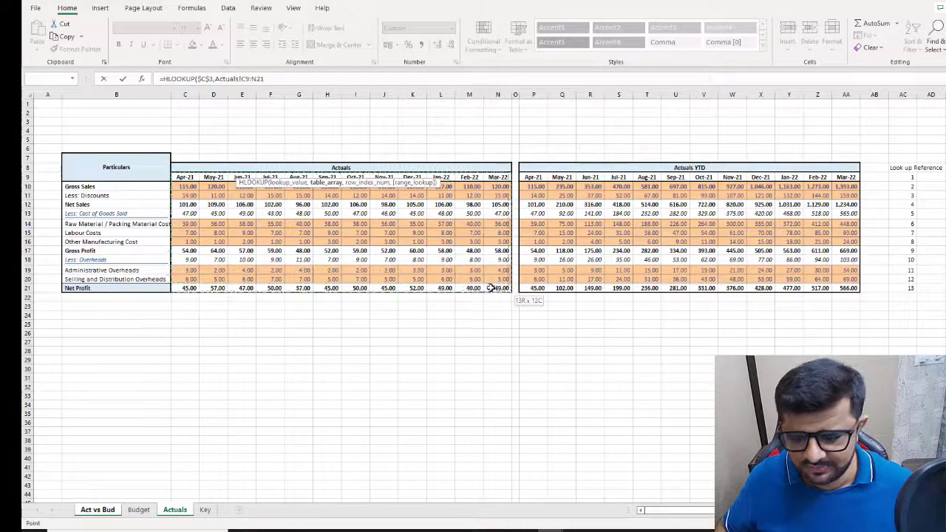
pyautogui.press('F4')
pyautogui.write(',')
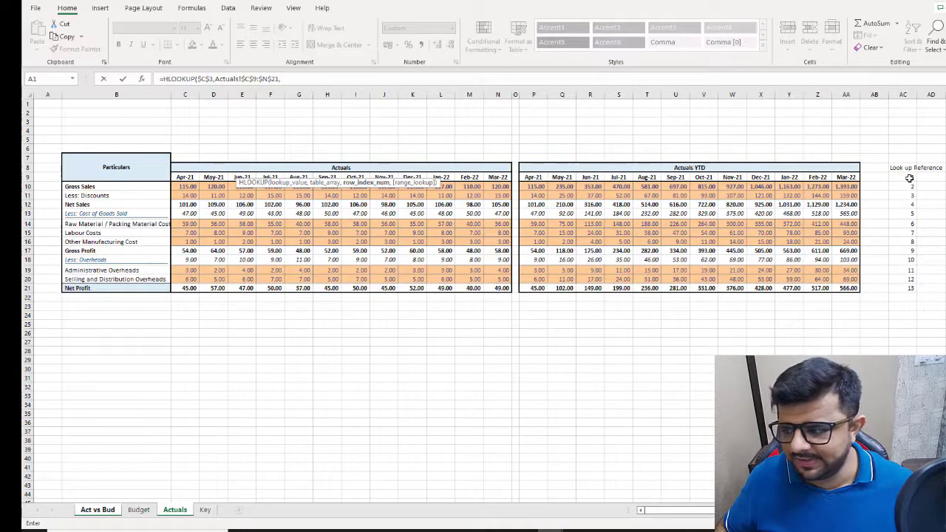
pyautogui.click(904, 186)
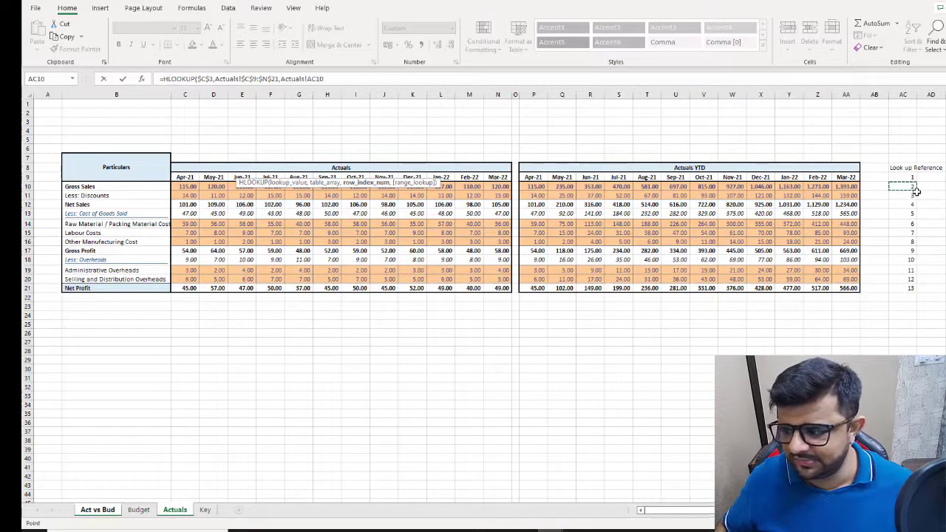
pyautogui.write(')')
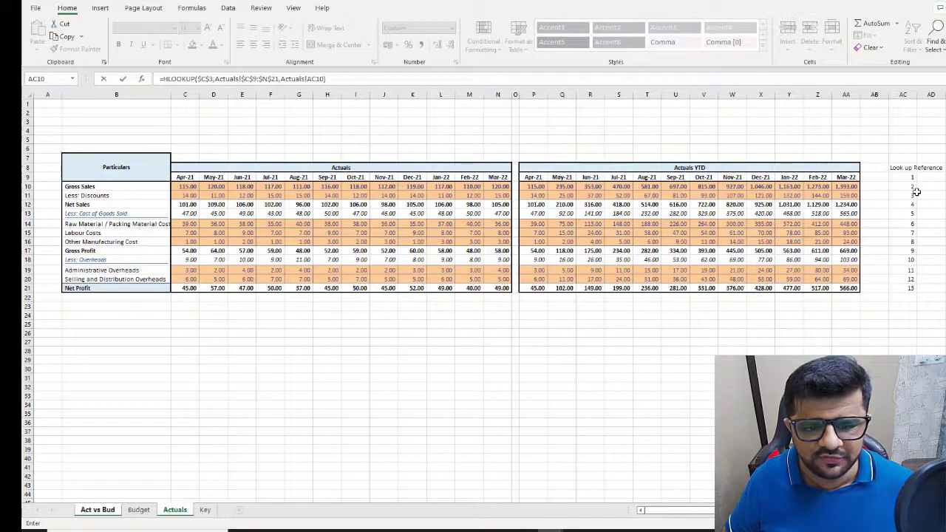
pyautogui.press('Return')
# Step: Fill the monthly Actuals HLOOKUP formula down from D7 through D17, keeping the existing Net Profit formula in D18
pyautogui.hotkey('ctrl', 'd')
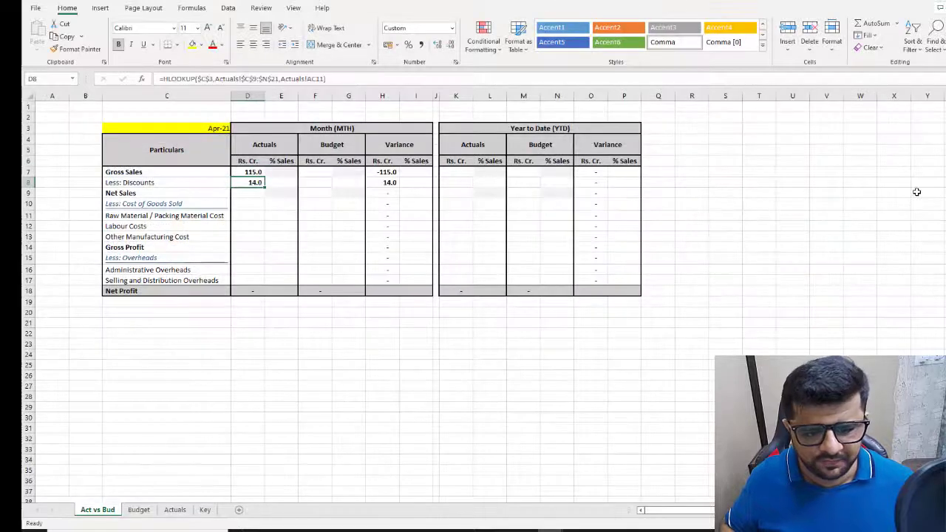
pyautogui.press('Down')
pyautogui.hotkey('ctrl', 'd')
pyautogui.press('Down')
pyautogui.hotkey('ctrl', 'd')
pyautogui.press('Down')
pyautogui.hotkey('ctrl', 'd')
pyautogui.press('Down')
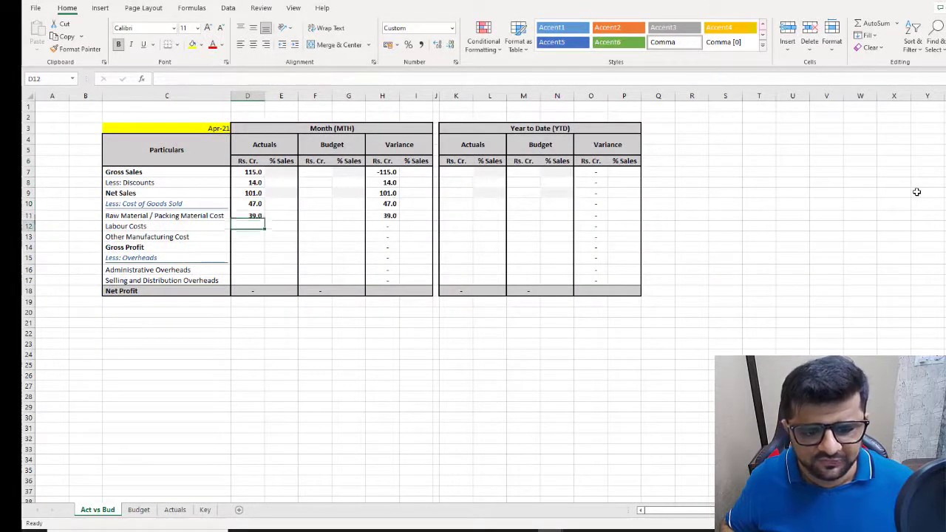
pyautogui.hotkey('ctrl', 'd')
pyautogui.press('Down')
pyautogui.hotkey('ctrl', 'd')
pyautogui.press('Down')
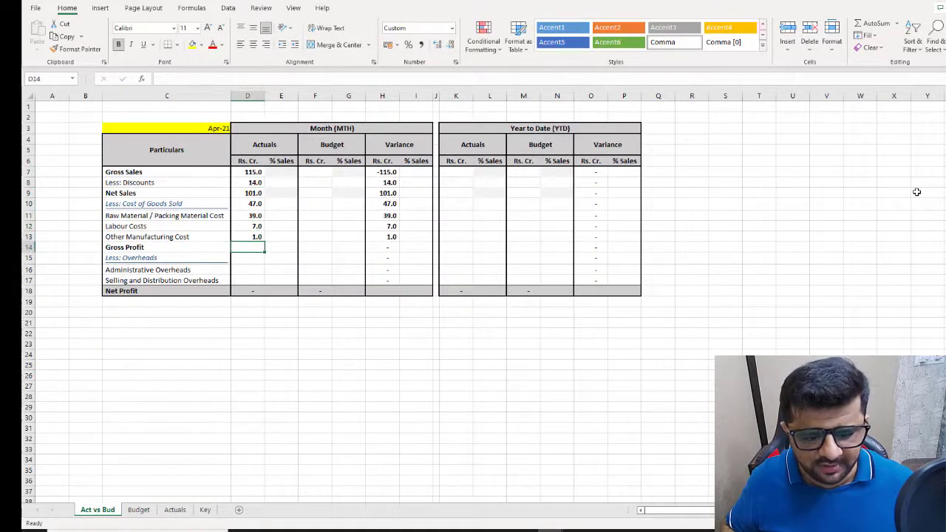
pyautogui.hotkey('ctrl', 'd')
pyautogui.press('Down')
pyautogui.hotkey('ctrl', 'd')
pyautogui.press('Down')
pyautogui.hotkey('ctrl', 'd')
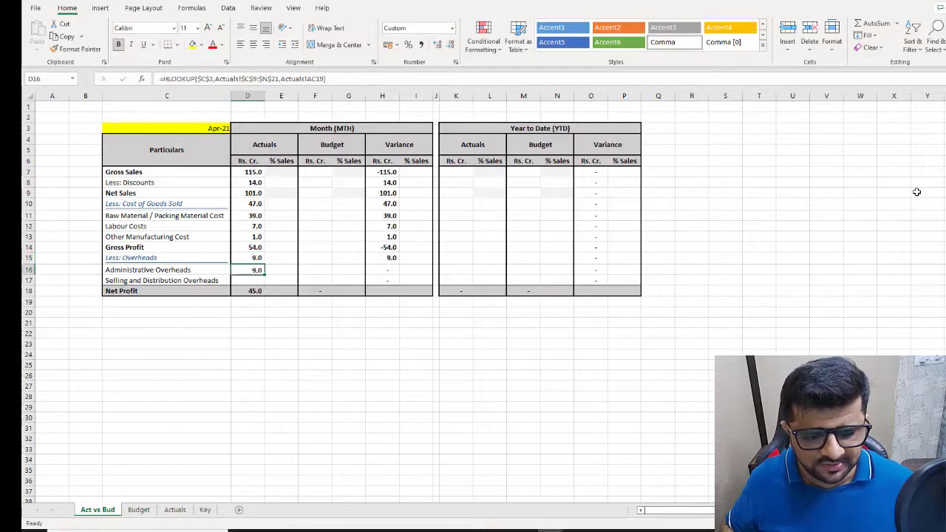
pyautogui.press('Down')
pyautogui.hotkey('ctrl', 'd')
pyautogui.press('Down')
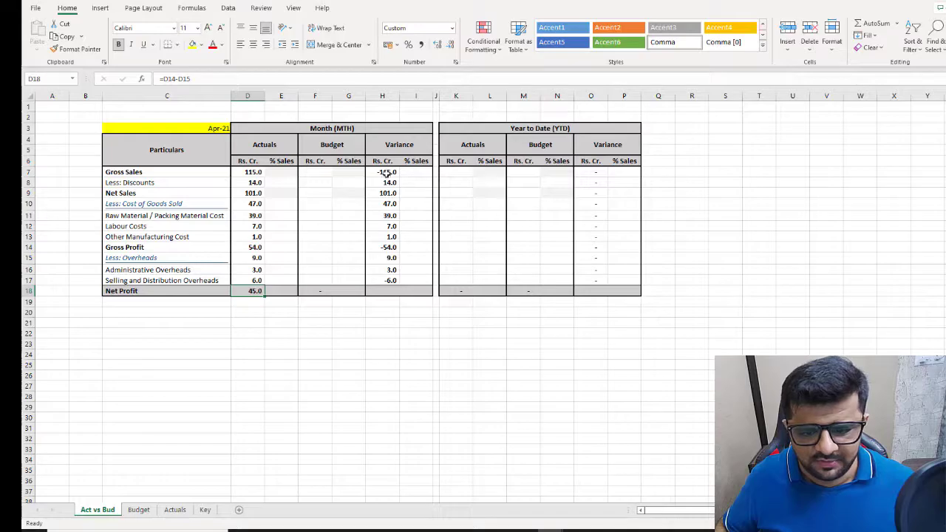
# Step: Clear the Rs. Cr. variance cells H7:H17 in the Month section and O7:O17 in the Year to Date section
pyautogui.moveTo(385, 172); pyautogui.dragTo(388, 281)
pyautogui.press('Delete')
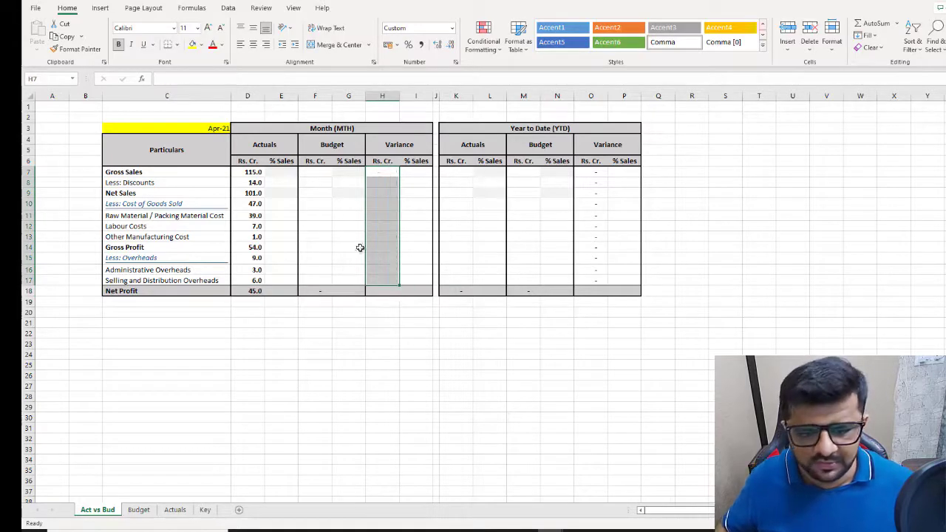
pyautogui.moveTo(586, 171); pyautogui.dragTo(591, 283)
pyautogui.press('Delete')
pyautogui.press('End')
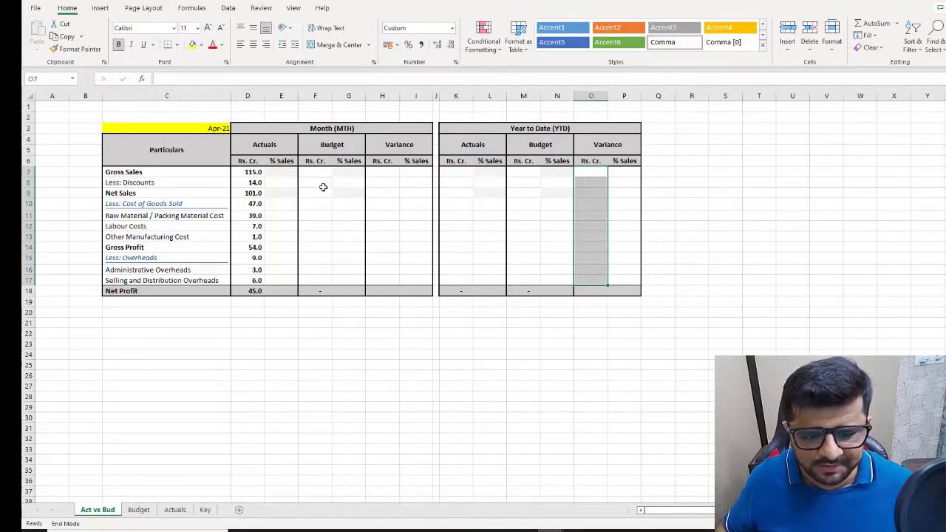
# Step: Check the Gross Sales lookup in D7 against the Actuals sheet and inspect the Net Profit formula in D18
pyautogui.click(254, 172)
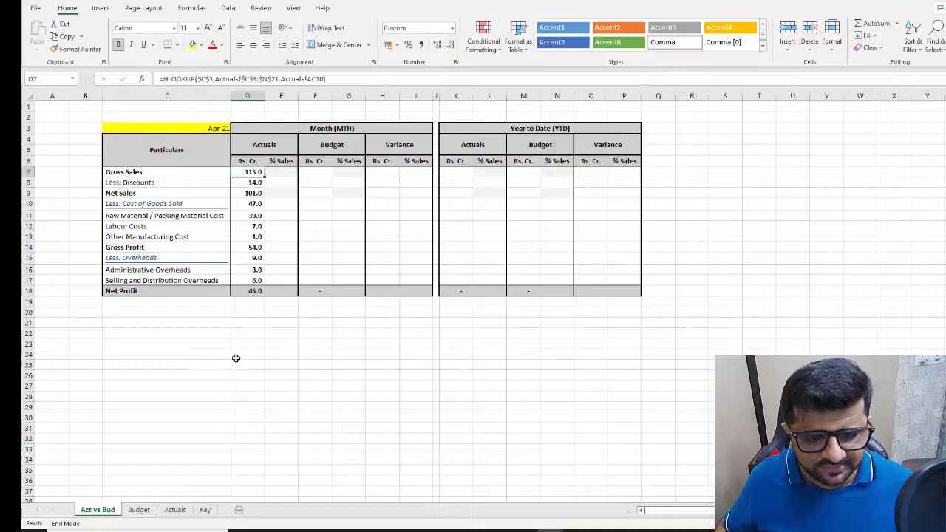
pyautogui.click(177, 512)
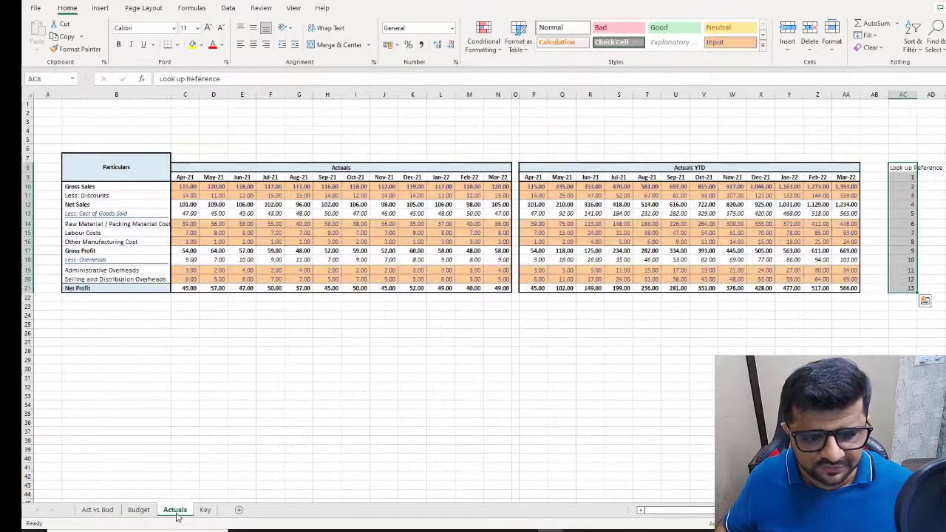
pyautogui.click(97, 510)
pyautogui.click(252, 291)
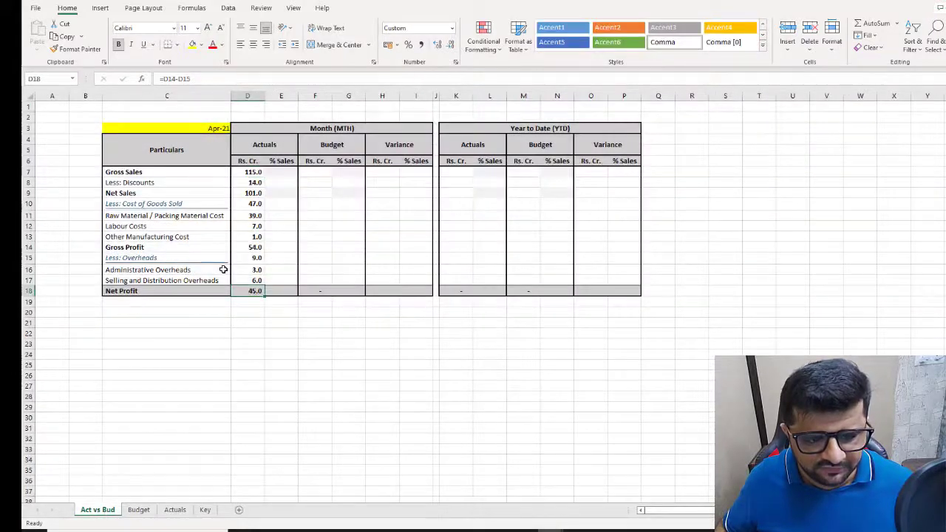
# Step: Set the month selector in C3 to Oct-21 and check the monthly actuals against the Actuals sheet
pyautogui.click(220, 129)
pyautogui.click(235, 129)
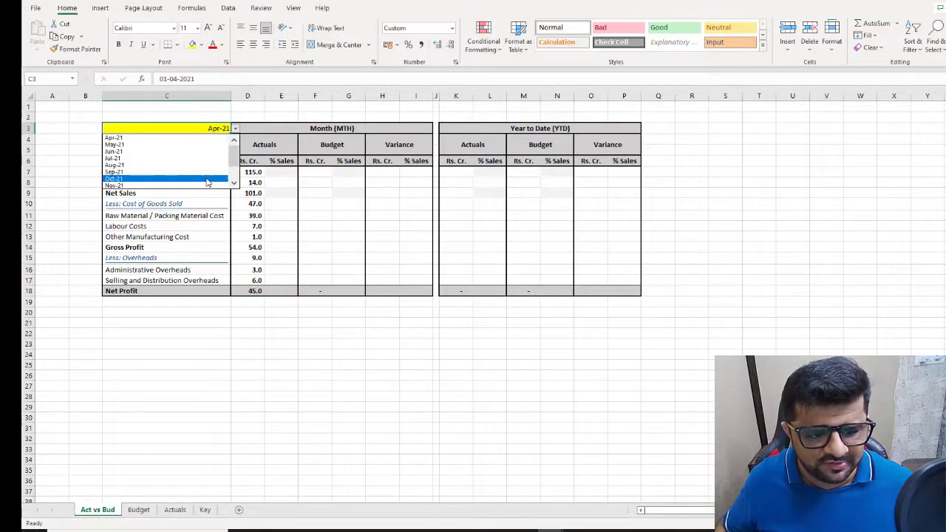
pyautogui.click(207, 179)
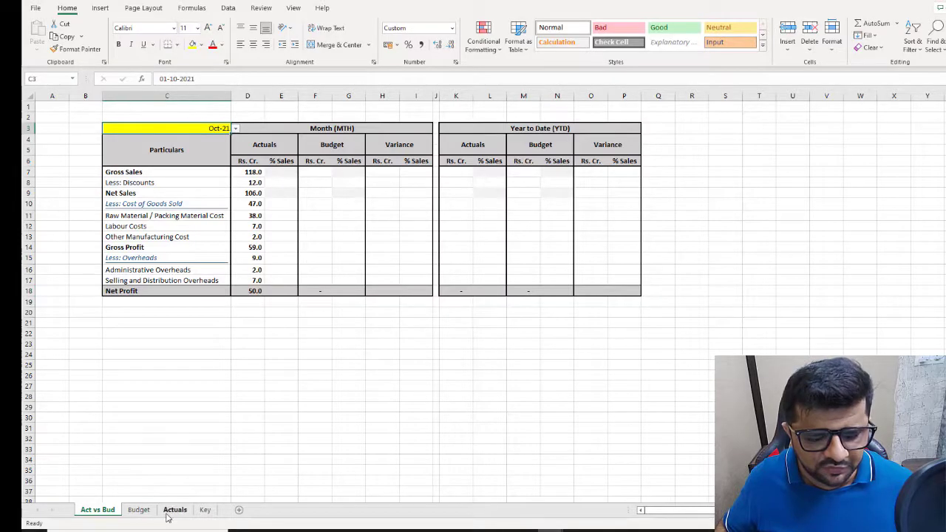
pyautogui.click(170, 512)
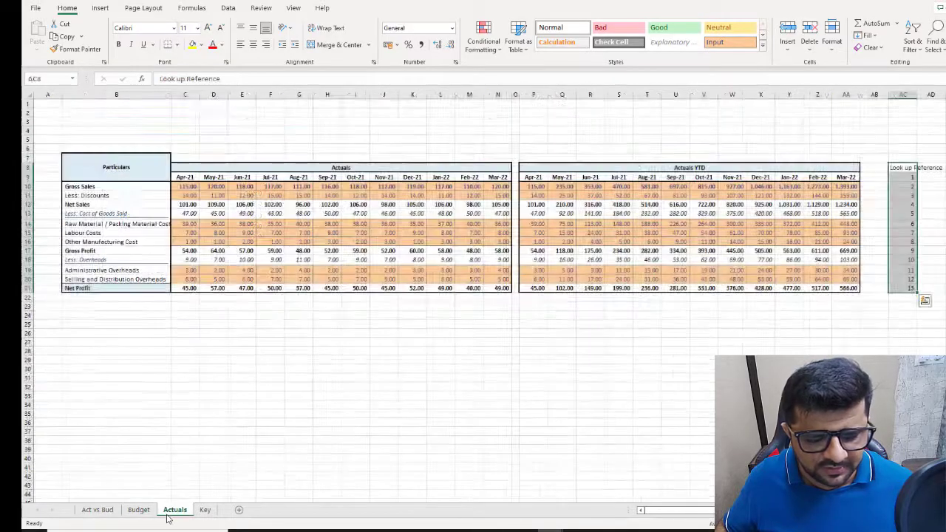
pyautogui.click(355, 290)
pyautogui.click(98, 509)
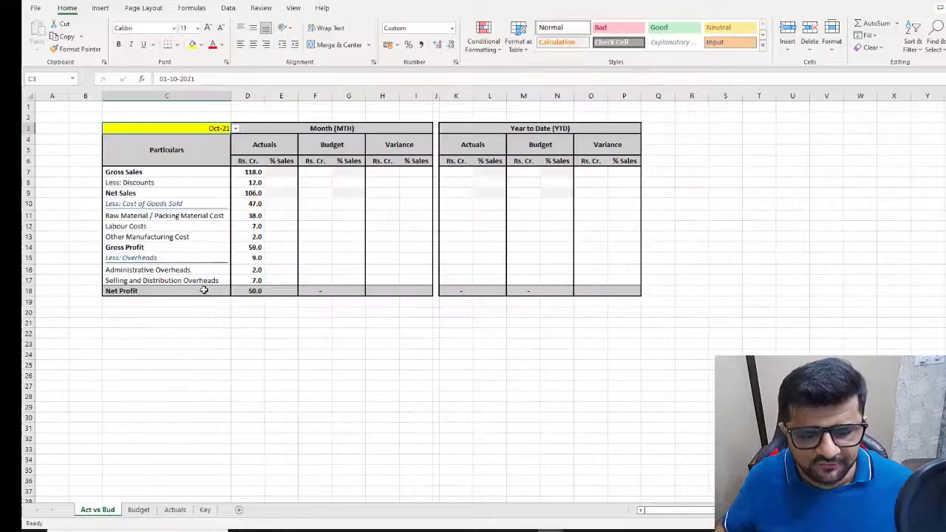
pyautogui.click(253, 171)
pyautogui.click(297, 78)
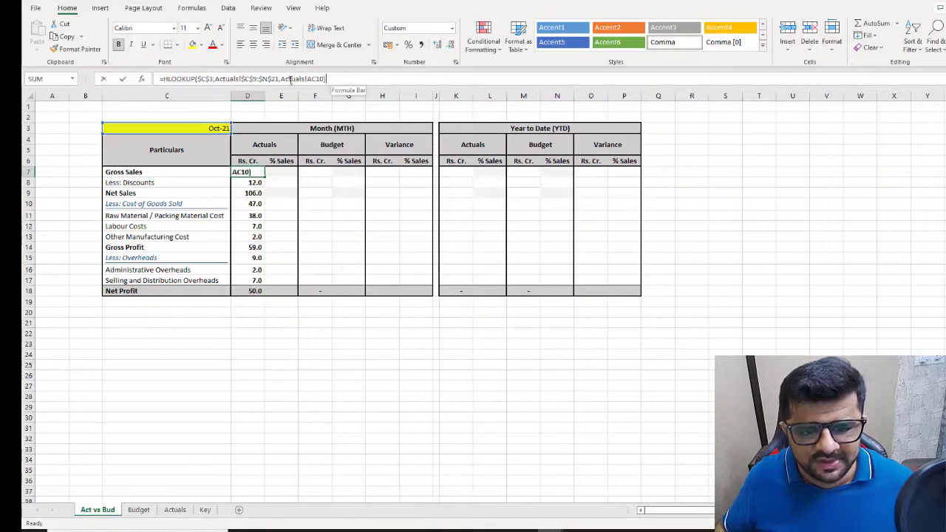
pyautogui.tripleClick(298, 79)
pyautogui.press('Escape')
pyautogui.click(324, 173)
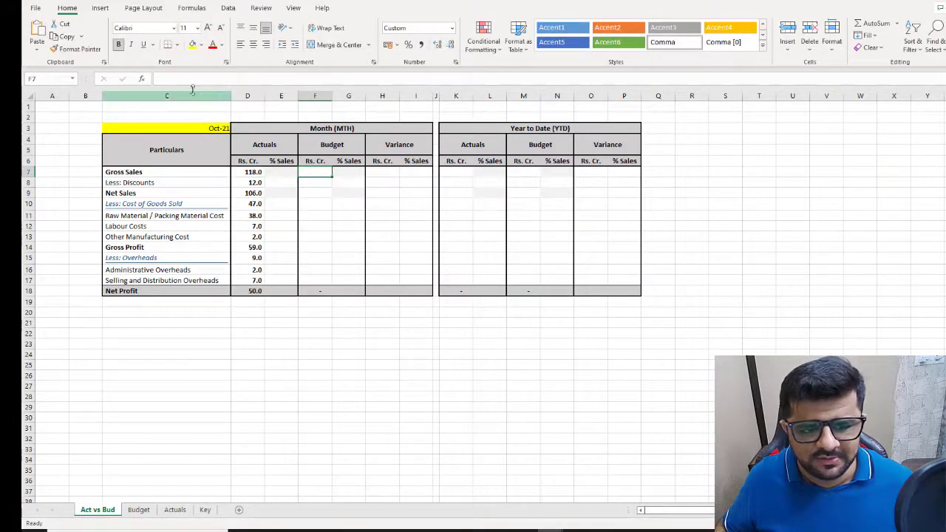
pyautogui.doubleClick(324, 172)
pyautogui.hotkey('ctrl', 'v')
pyautogui.press('Escape')
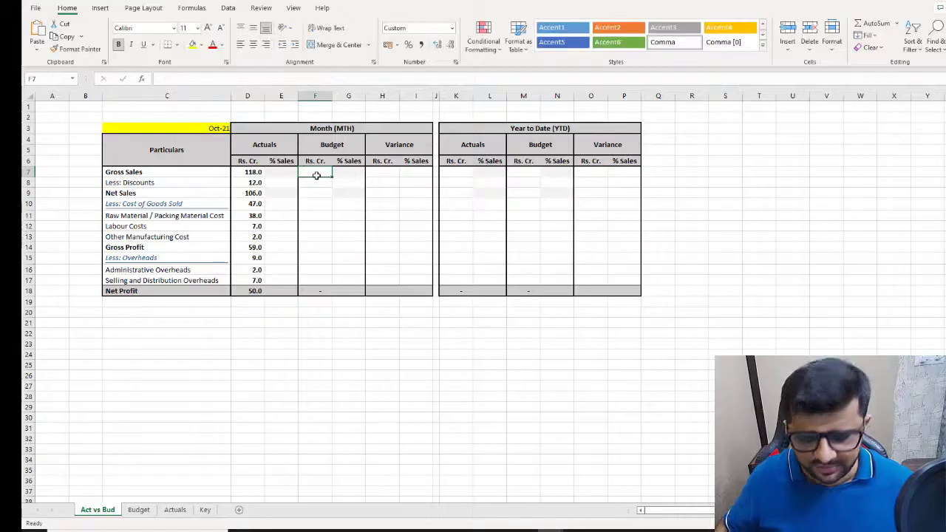
# Step: Enter =HLOOKUP($C$3,Budget!$C$10:$N$22,Budget!AC11) in F7 of Act vs Bud for the monthly Gross Sales budget
pyautogui.write('=HLOOKUP(')
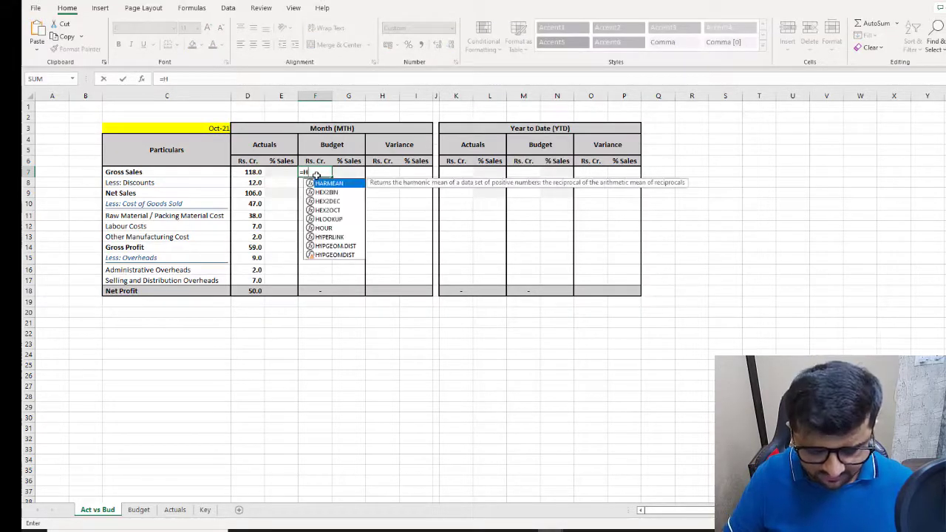
pyautogui.click(218, 128)
pyautogui.write(',')
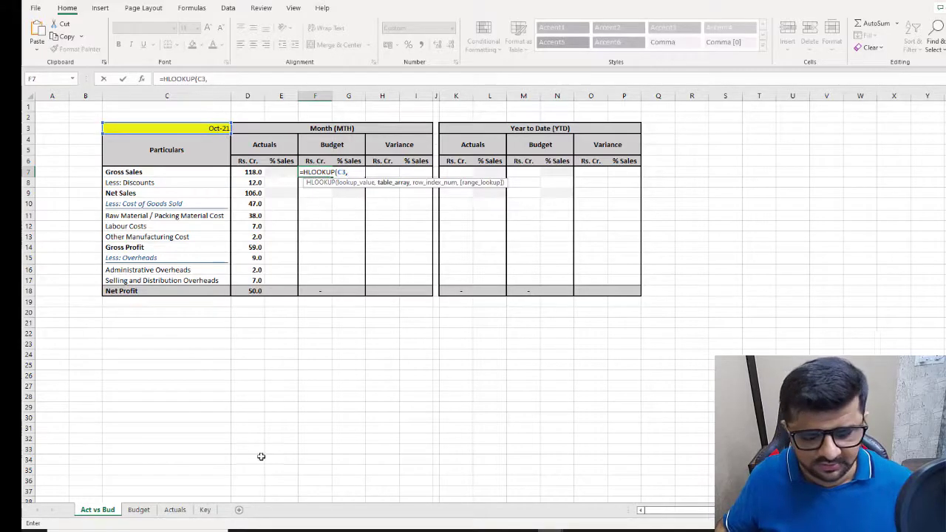
pyautogui.click(145, 515)
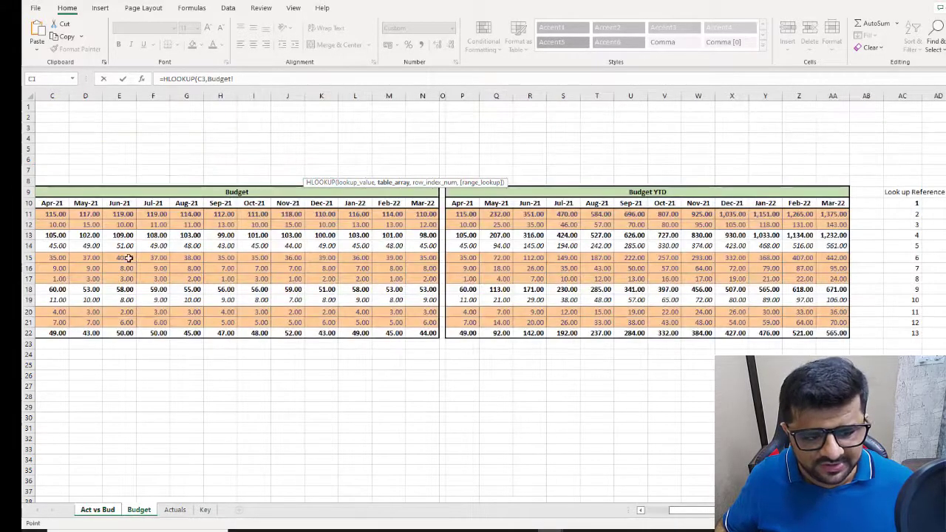
pyautogui.moveTo(691, 510); pyautogui.dragTo(665, 510)
pyautogui.moveTo(215, 202); pyautogui.dragTo(575, 335)
pyautogui.press('F4')
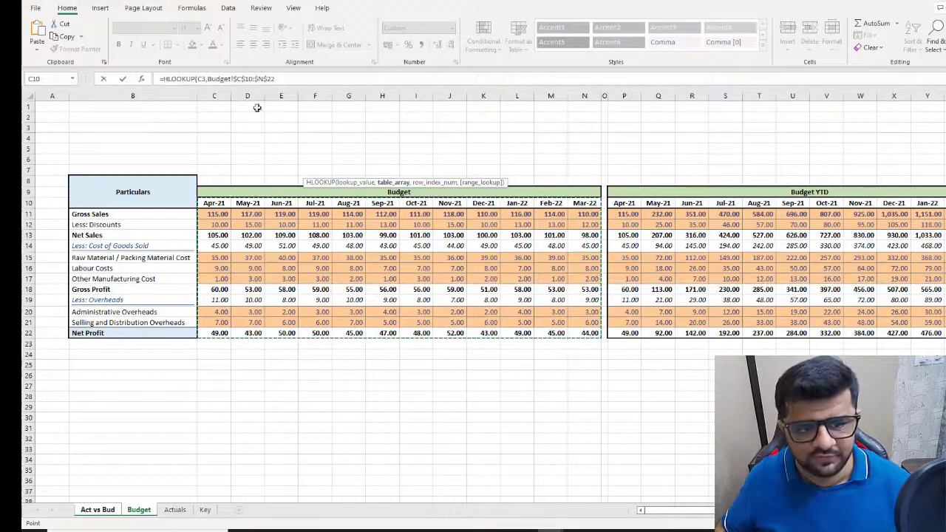
pyautogui.click(200, 79)
pyautogui.press('F4')
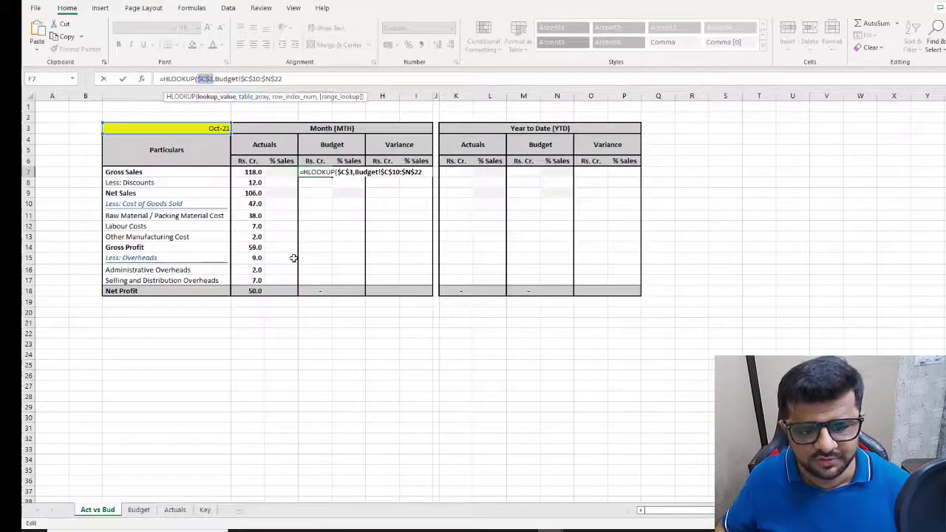
pyautogui.click(318, 79)
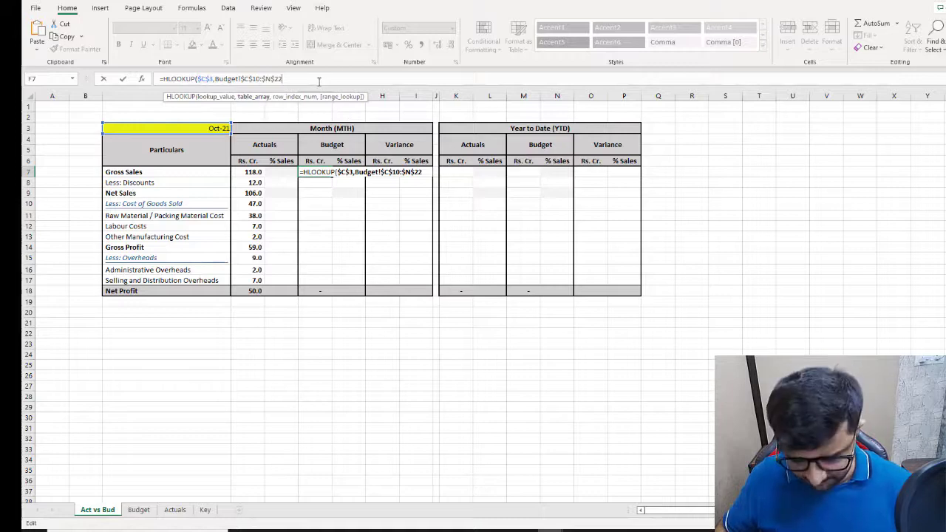
pyautogui.write(',')
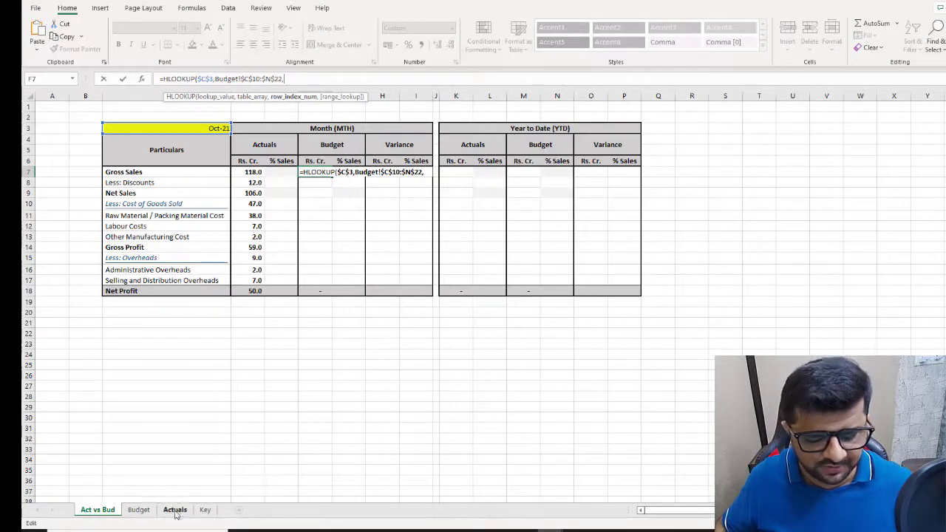
pyautogui.click(139, 510)
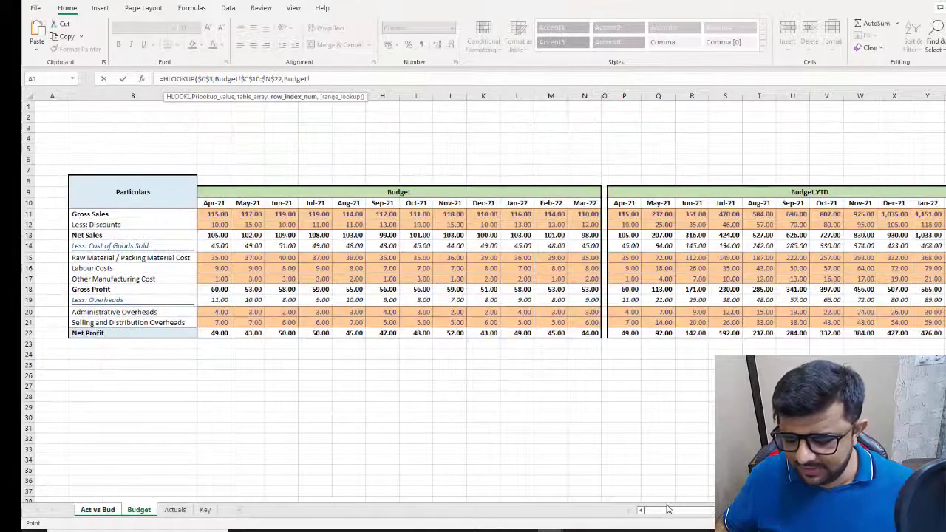
pyautogui.hscroll(2, 870, 241)
pyautogui.click(896, 217)
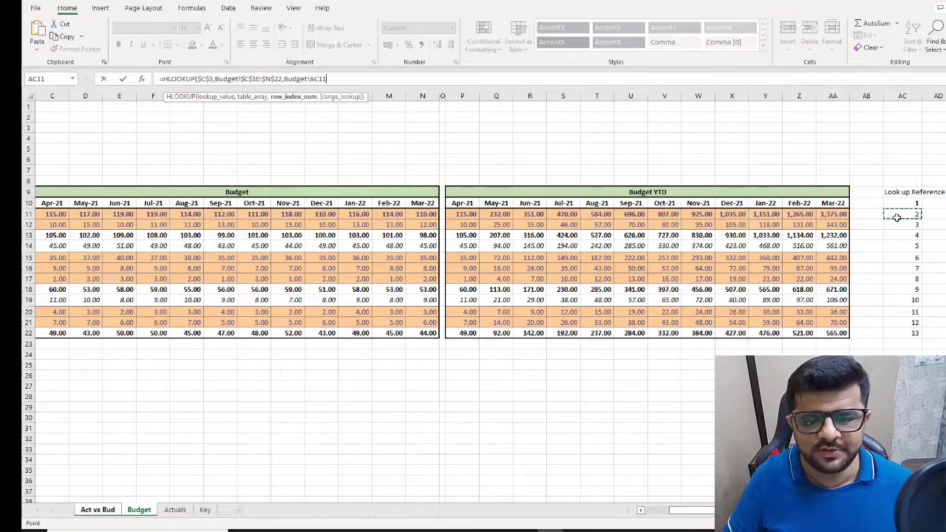
pyautogui.press('Return')
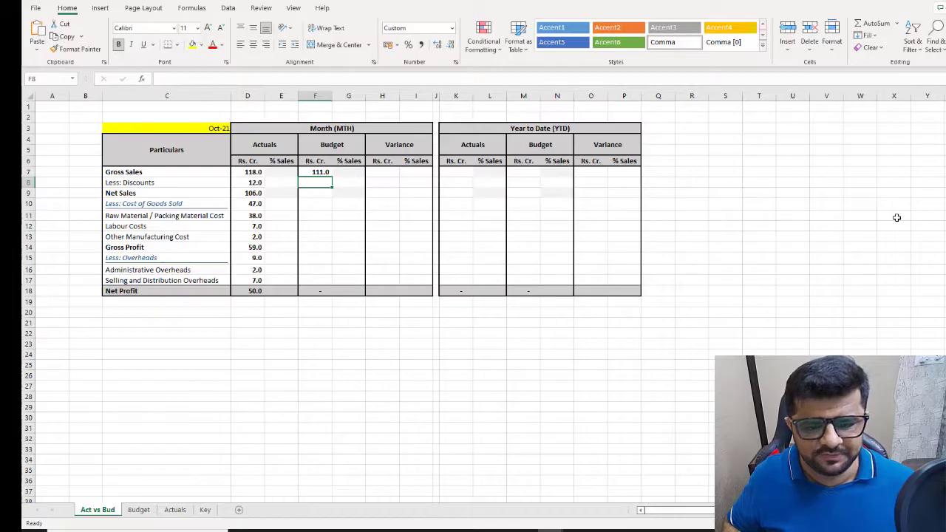
# Step: Copy the monthly Budget HLOOKUP formula from F7 down through F18, including the Net Profit row
pyautogui.press('Up')
pyautogui.hotkey('ctrl', 'c')
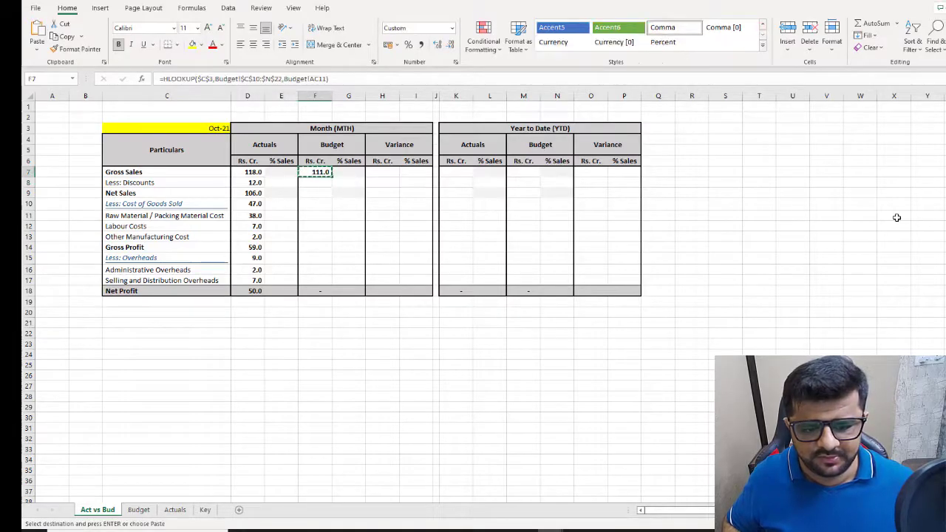
pyautogui.hotkey('shift', 'Down')
pyautogui.hotkey('shift', 'Down')
pyautogui.hotkey('shift', 'Down')
pyautogui.hotkey('shift', 'Down')
pyautogui.hotkey('shift', 'Down')
pyautogui.hotkey('shift', 'Down')
pyautogui.hotkey('shift', 'Down')
pyautogui.hotkey('shift', 'Down')
pyautogui.hotkey('shift', 'Down')
pyautogui.hotkey('shift', 'Down')
pyautogui.hotkey('shift', 'Down')
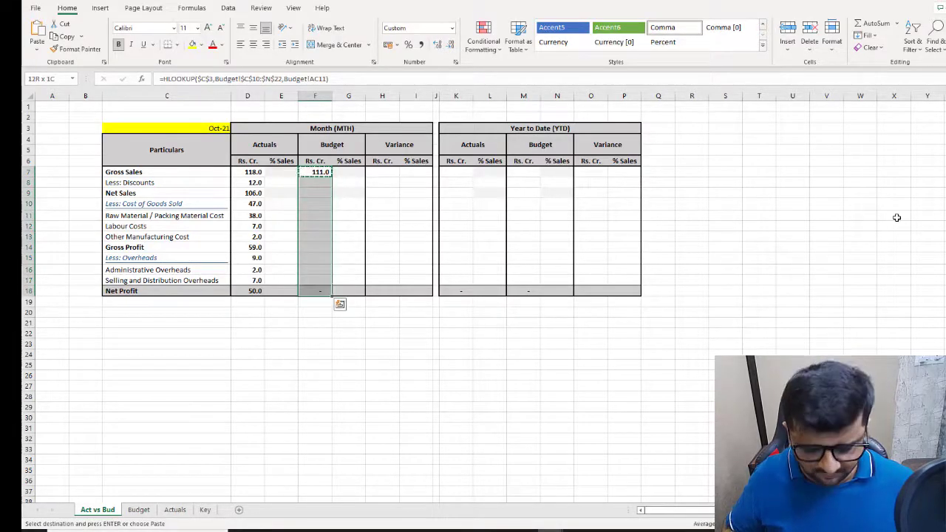
pyautogui.hotkey('ctrl', 'v')
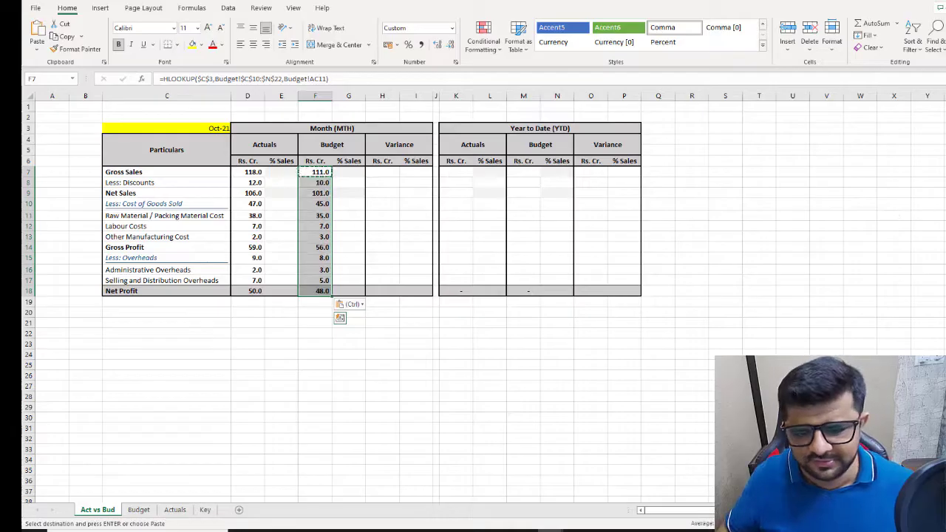
pyautogui.click(391, 175)
# Step: Enter =HLOOKUP($C$3,Actuals!$P$9:$AA$21,Actuals!AC10) in K7 of Act vs Bud for the Year to Date Gross Sales actuals
pyautogui.click(446, 171)
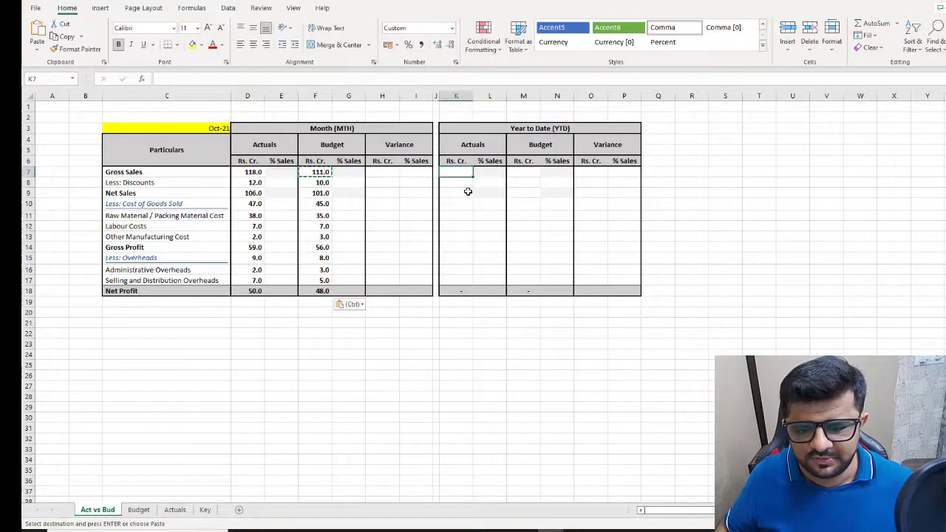
pyautogui.write('=h')
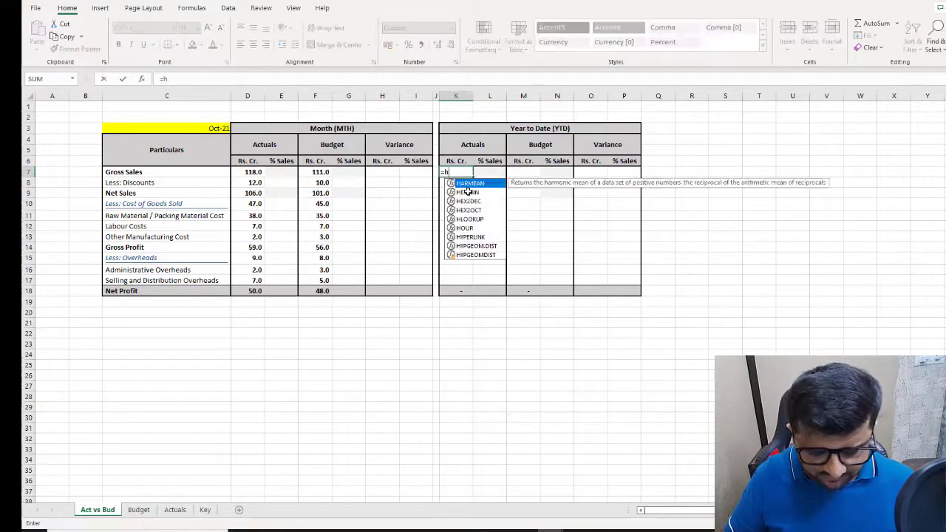
pyautogui.write('lo')
pyautogui.press('Tab')
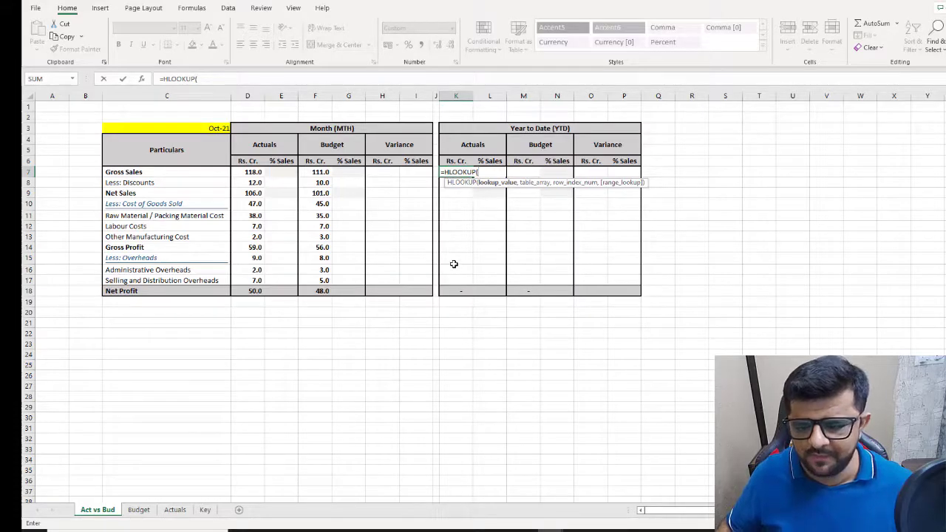
pyautogui.click(203, 128)
pyautogui.write(',')
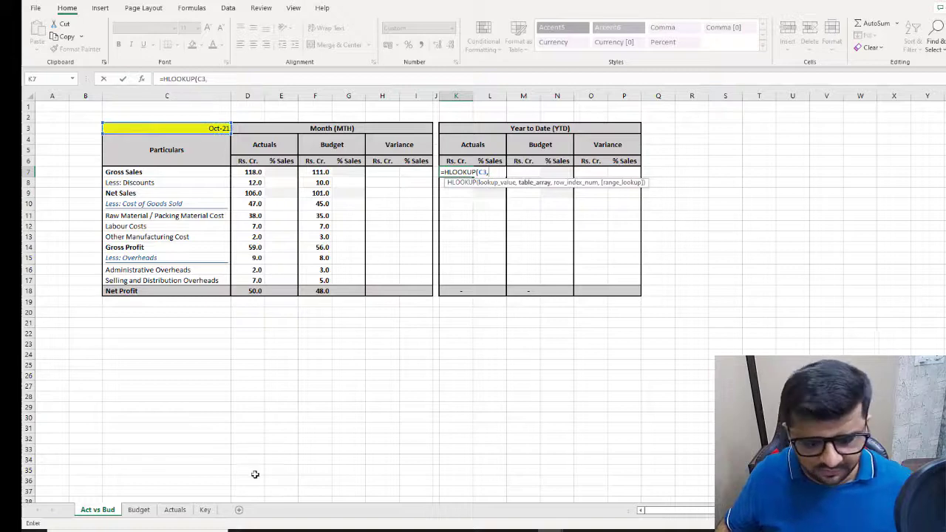
pyautogui.click(174, 509)
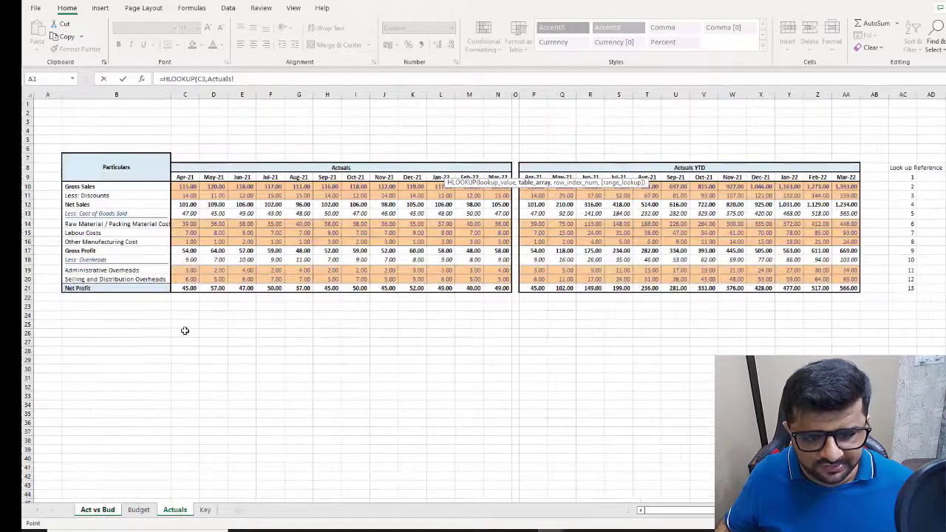
pyautogui.moveTo(531, 178); pyautogui.dragTo(846, 289)
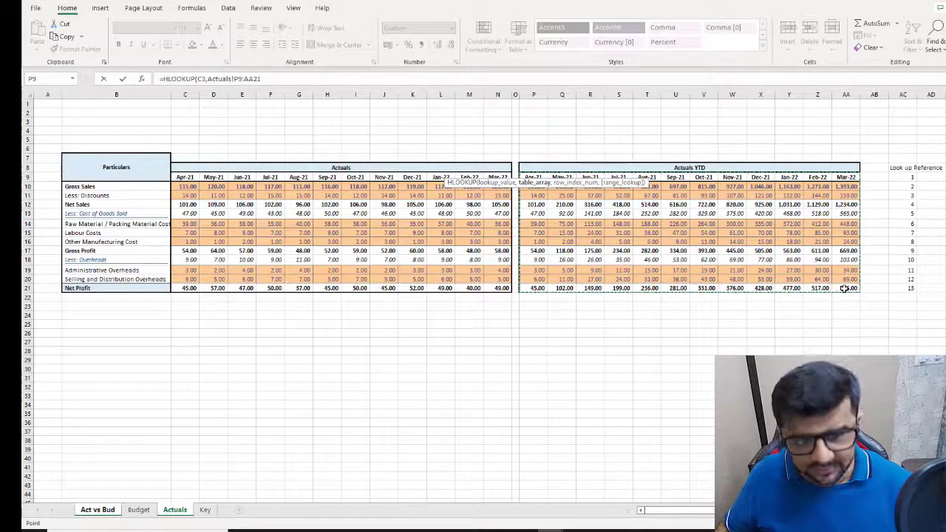
pyautogui.press('F4')
pyautogui.click(201, 79)
pyautogui.press('F4')
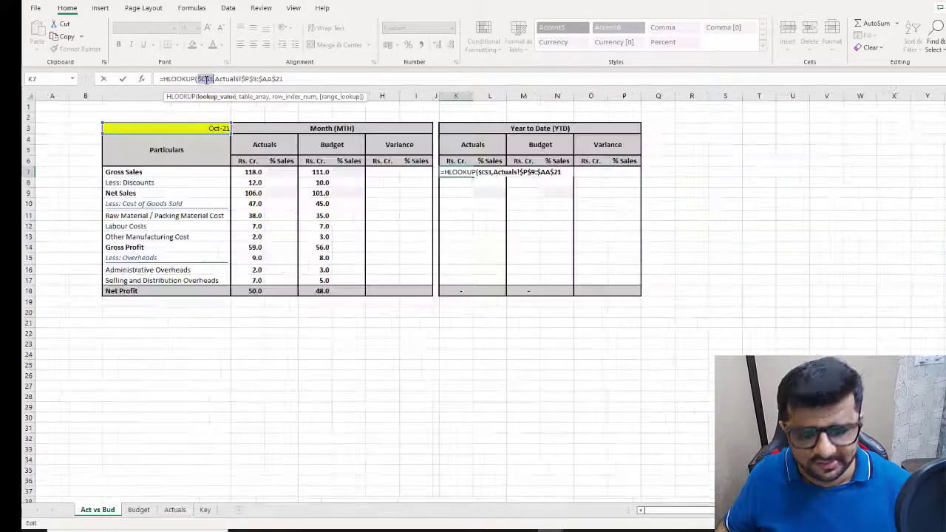
pyautogui.click(328, 79)
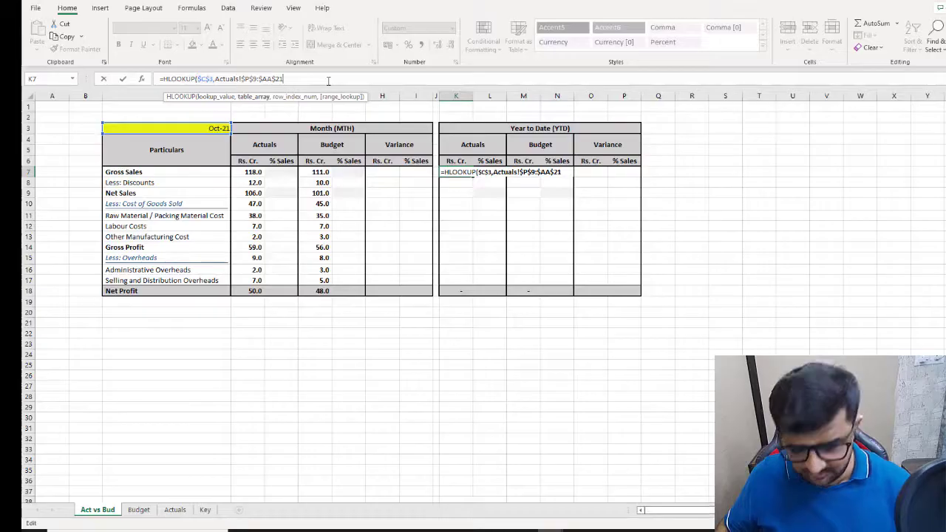
pyautogui.write(',')
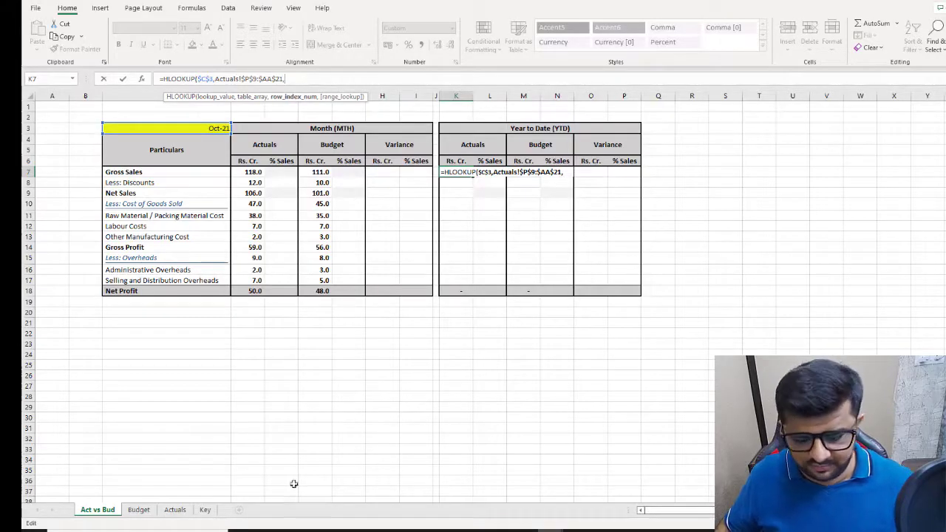
pyautogui.click(175, 510)
pyautogui.click(914, 185)
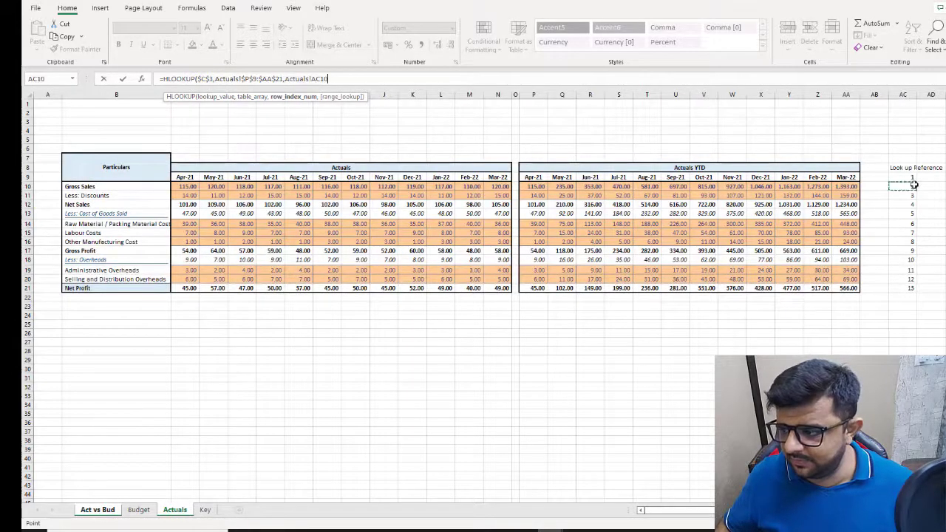
pyautogui.write(')')
pyautogui.press('Return')
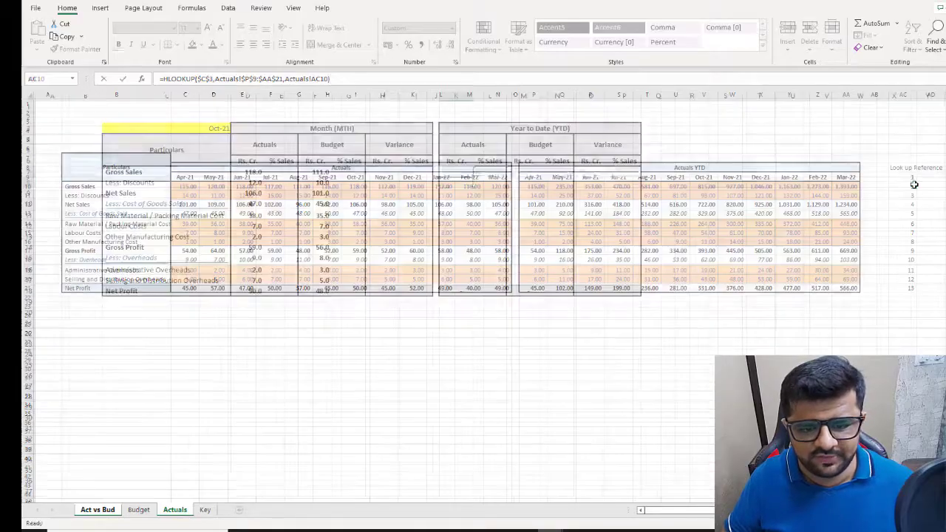
# Step: Copy the Year to Date Actuals HLOOKUP formula from K7 down through K17, keeping the existing Net Profit formula in K18
pyautogui.press('Up')
pyautogui.hotkey('ctrl', 'c')
pyautogui.hotkey('shift', 'Down')
pyautogui.hotkey('shift', 'Down')
pyautogui.hotkey('shift', 'Down')
pyautogui.hotkey('shift', 'Down')
pyautogui.hotkey('shift', 'Down')
pyautogui.hotkey('shift', 'Down')
pyautogui.hotkey('shift', 'Down')
pyautogui.hotkey('shift', 'Down')
pyautogui.hotkey('shift', 'Down')
pyautogui.hotkey('shift', 'Down')
pyautogui.hotkey('shift', 'Down')
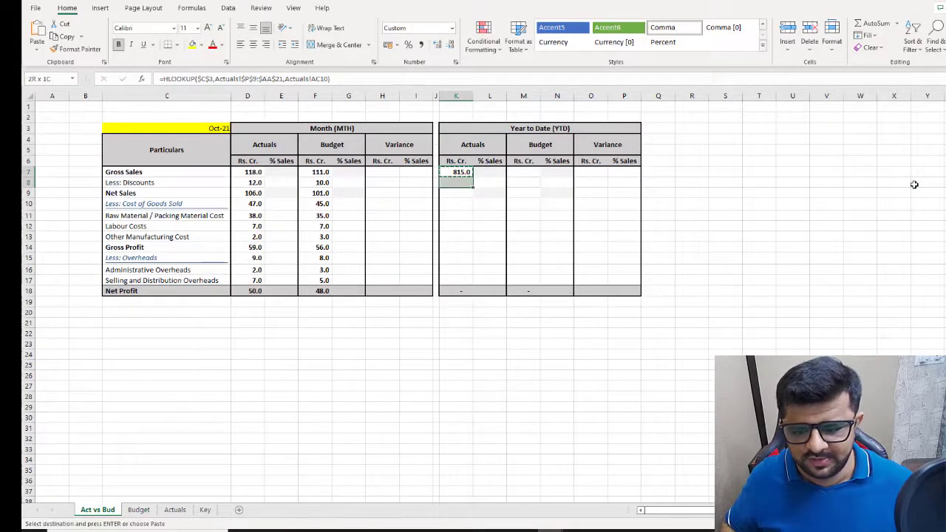
pyautogui.hotkey('shift', 'Up')
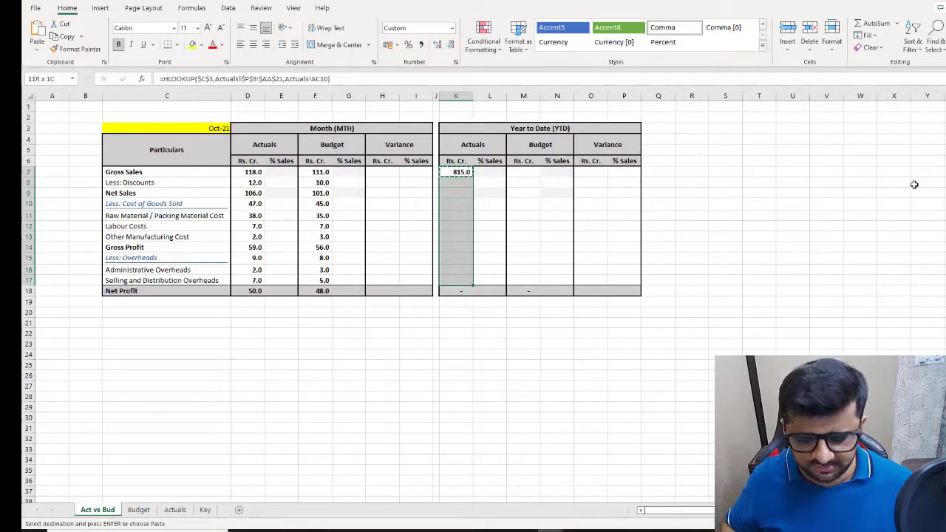
pyautogui.hotkey('ctrl', 'v')
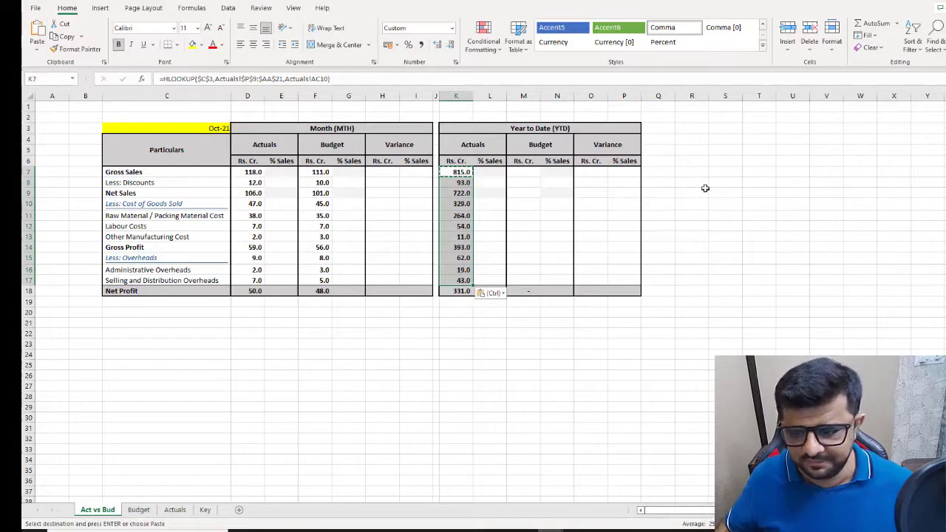
# Step: Enter =HLOOKUP(C3,Budget!$P$10:$AA$22,Budget!AC11) in M7 of Act vs Bud for the Year to Date Gross Sales budget
pyautogui.click(537, 174)
pyautogui.write('=')
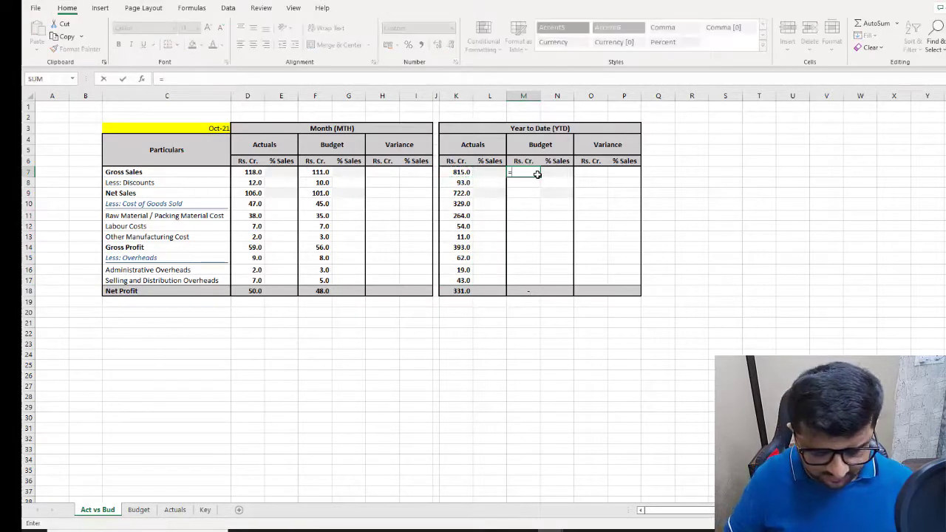
pyautogui.write('h')
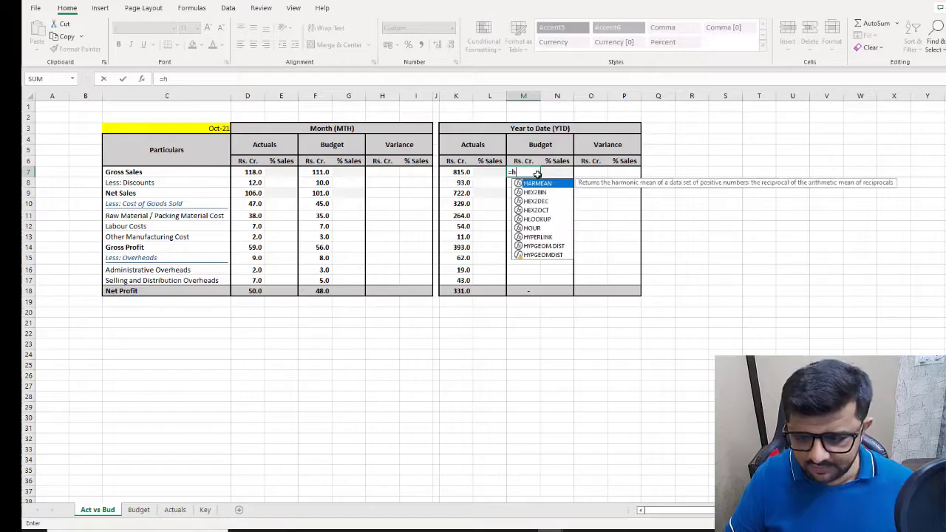
pyautogui.write('loo')
pyautogui.press('Tab')
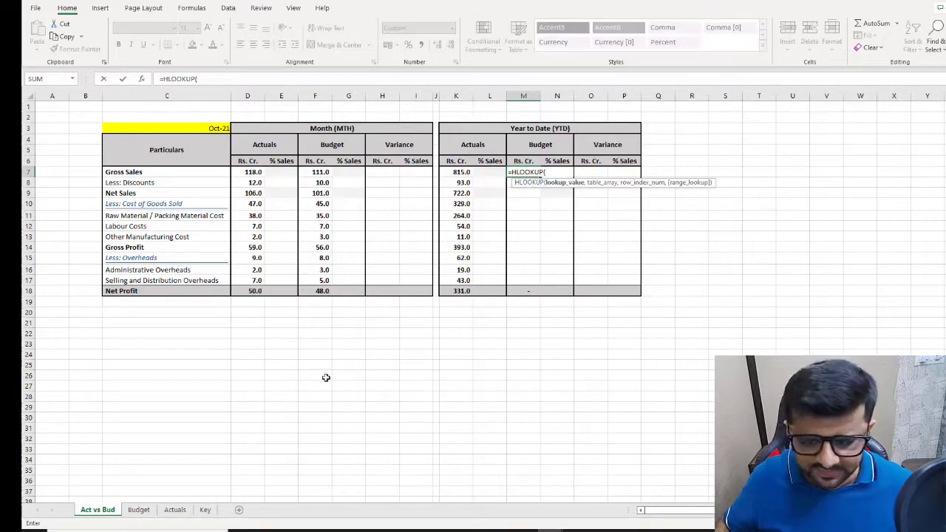
pyautogui.click(160, 130)
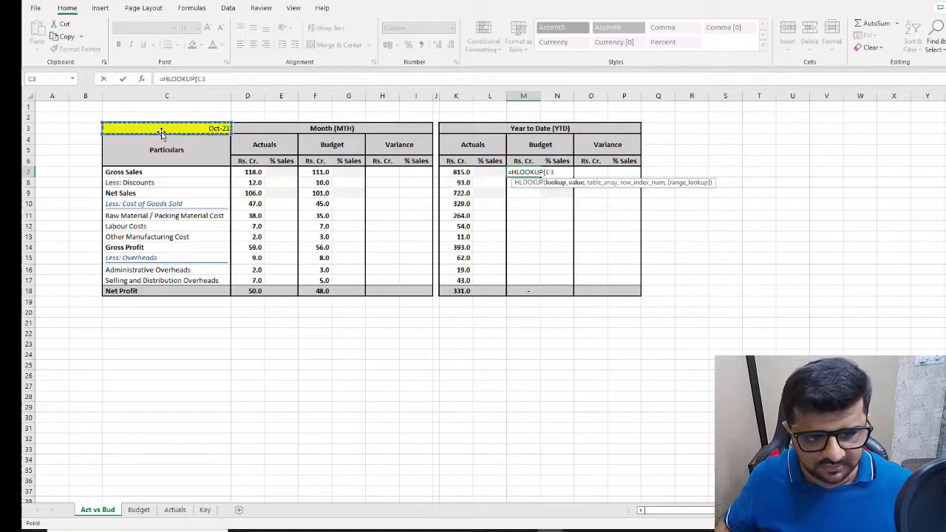
pyautogui.write(',')
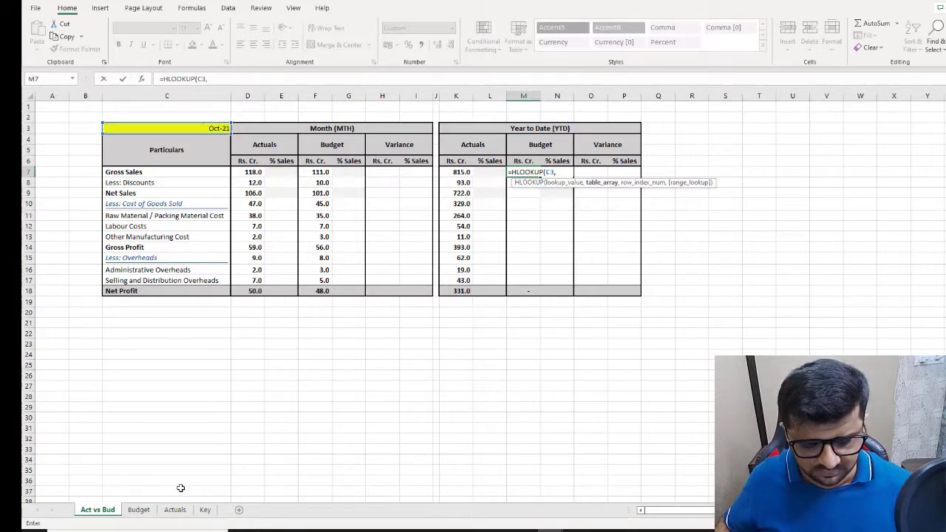
pyautogui.click(139, 509)
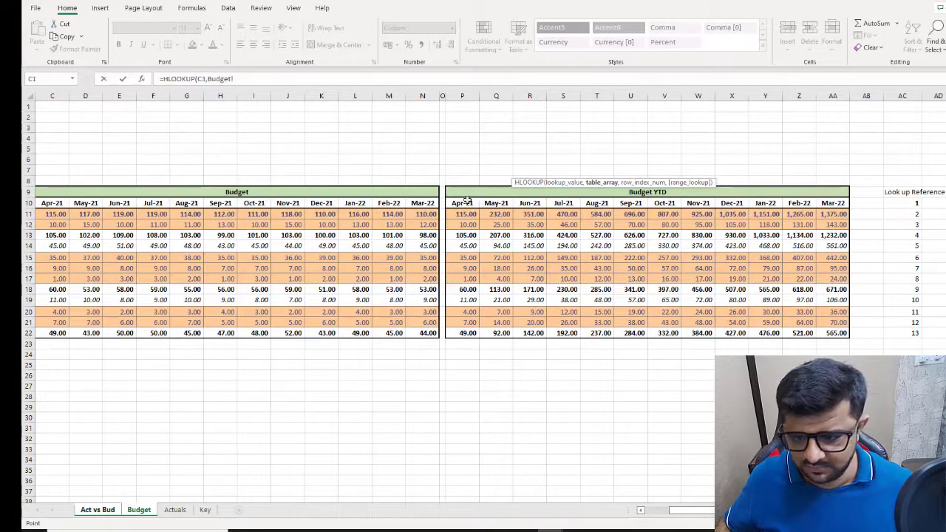
pyautogui.moveTo(467, 200); pyautogui.dragTo(824, 332)
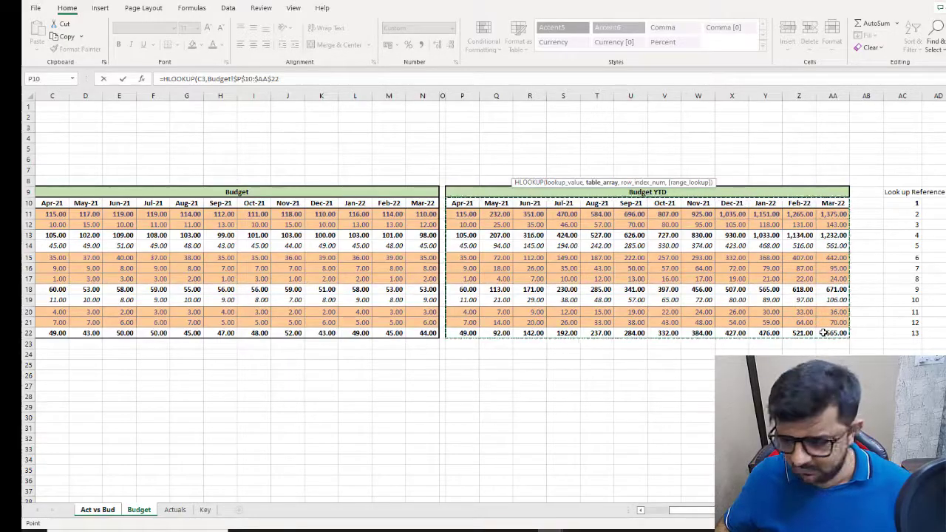
pyautogui.write(',')
pyautogui.click(889, 214)
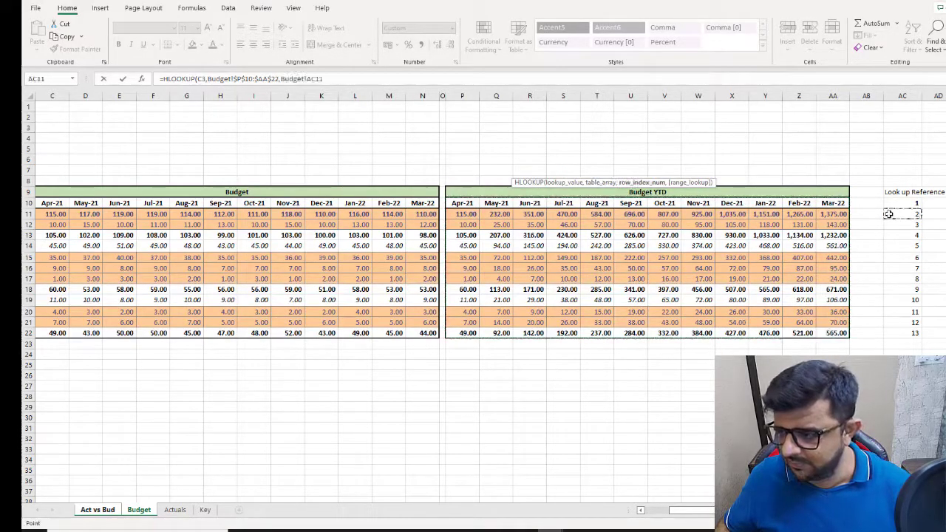
pyautogui.press('Return')
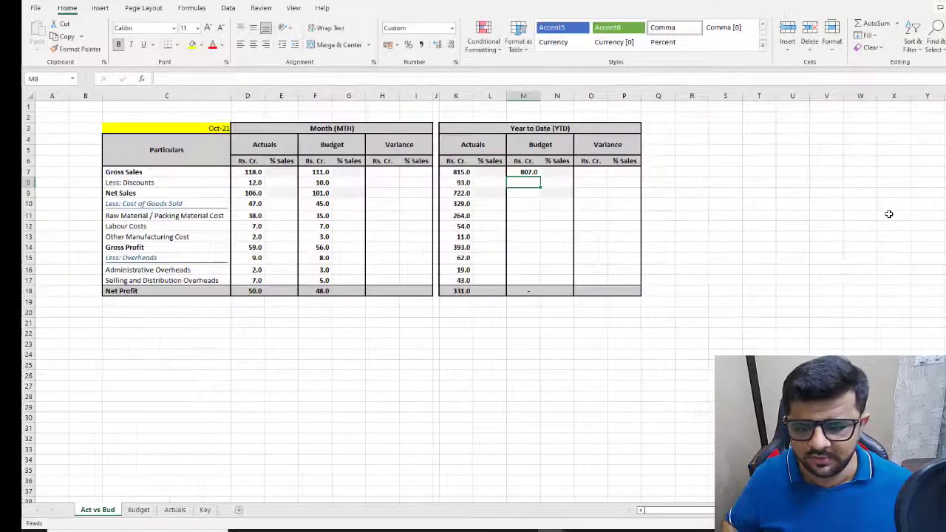
# Step: Try to copy the Year to Date Budget HLOOKUP formula from M7, with its relative C3 reference, down through M17
pyautogui.press('Up')
pyautogui.hotkey('ctrl', 'c')
pyautogui.press('Down')
pyautogui.hotkey('shift', 'Down')
pyautogui.hotkey('shift', 'Down')
pyautogui.hotkey('shift', 'Down')
pyautogui.hotkey('shift', 'Down')
pyautogui.hotkey('shift', 'Down')
pyautogui.hotkey('shift', 'Down')
pyautogui.hotkey('shift', 'Down')
pyautogui.hotkey('shift', 'Down')
pyautogui.hotkey('shift', 'Down')
pyautogui.hotkey('shift', 'Down')
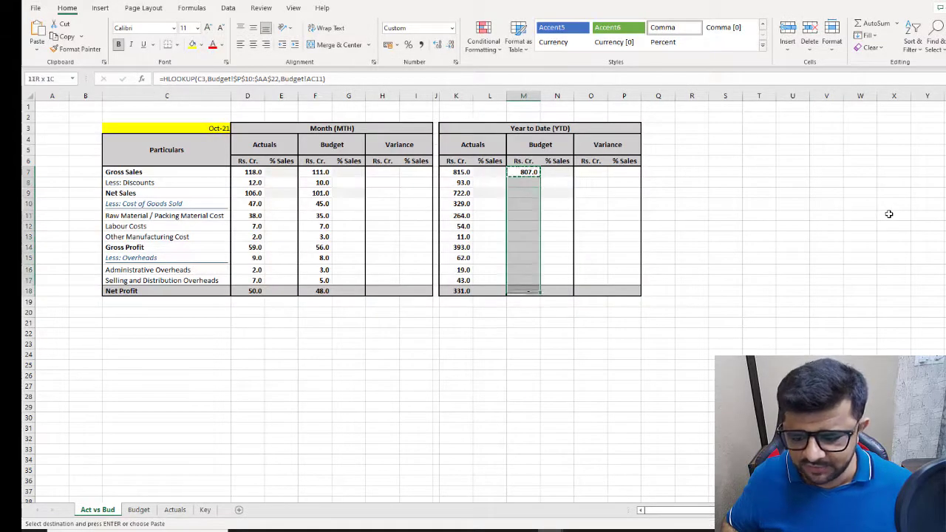
pyautogui.hotkey('ctrl', 'v')
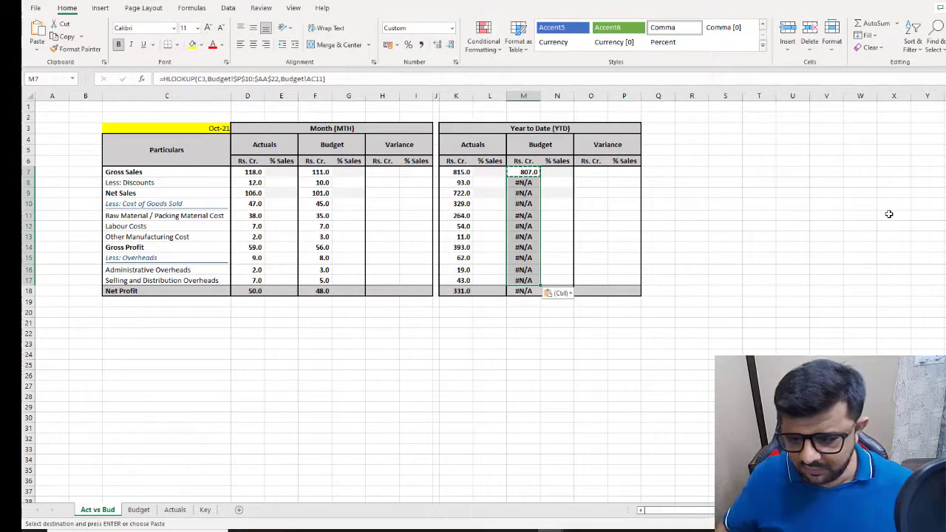
# Step: Change the lookup value in the M7 formula to the absolute reference $C$3
pyautogui.doubleClick(524, 172)
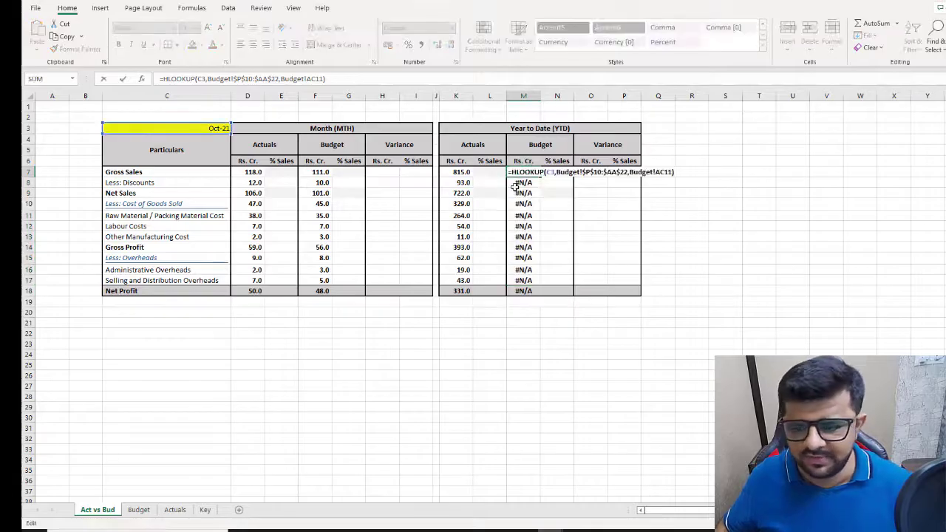
pyautogui.click(123, 79)
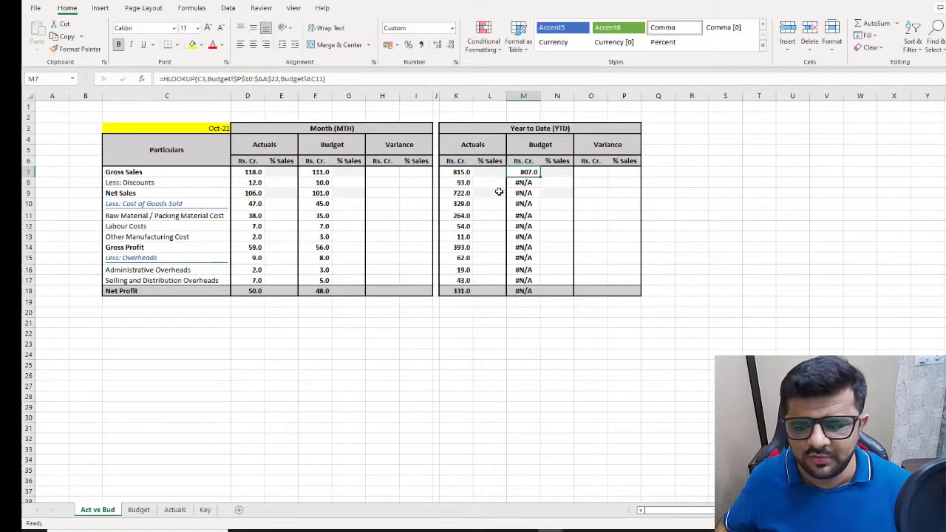
pyautogui.click(207, 79)
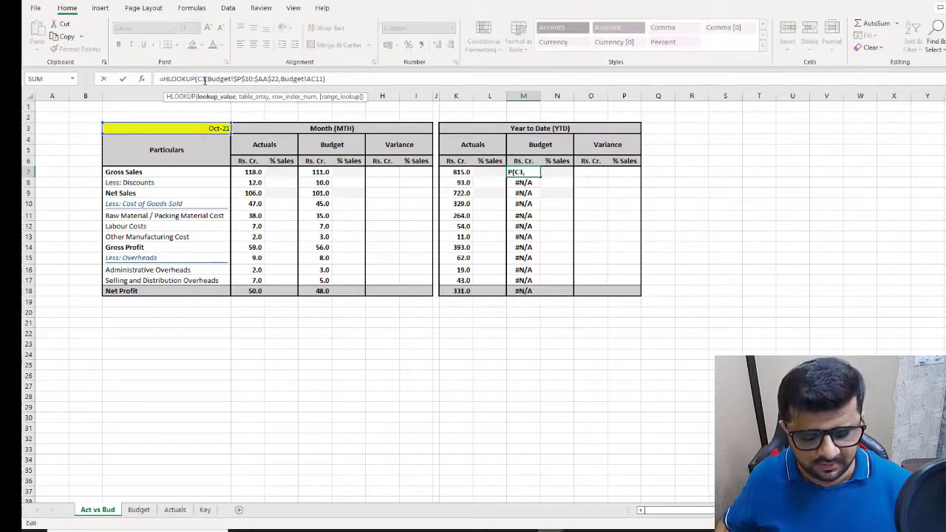
pyautogui.press('Return')
# Step: Copy the corrected Year to Date Budget HLOOKUP formula from M7 down through M17, leaving the Net Profit formula in M18
pyautogui.press('Up')
pyautogui.hotkey('ctrl', 'c')
pyautogui.press('Down')
pyautogui.hotkey('shift', 'Down')
pyautogui.hotkey('shift', 'Down')
pyautogui.hotkey('shift', 'Down')
pyautogui.hotkey('shift', 'Down')
pyautogui.hotkey('shift', 'Down')
pyautogui.hotkey('shift', 'Down')
pyautogui.hotkey('shift', 'Down')
pyautogui.hotkey('shift', 'Down')
pyautogui.hotkey('shift', 'Down')
pyautogui.hotkey('shift', 'Down')
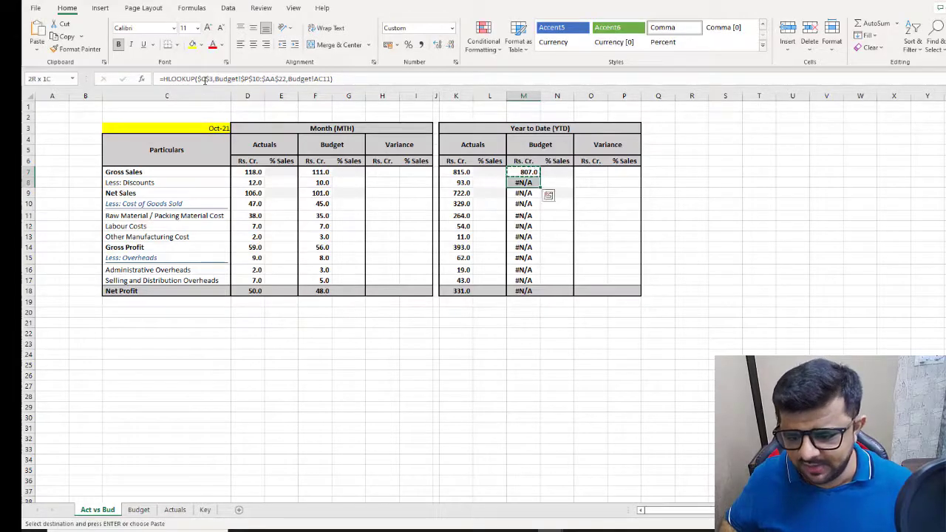
pyautogui.hotkey('ctrl', 'v')
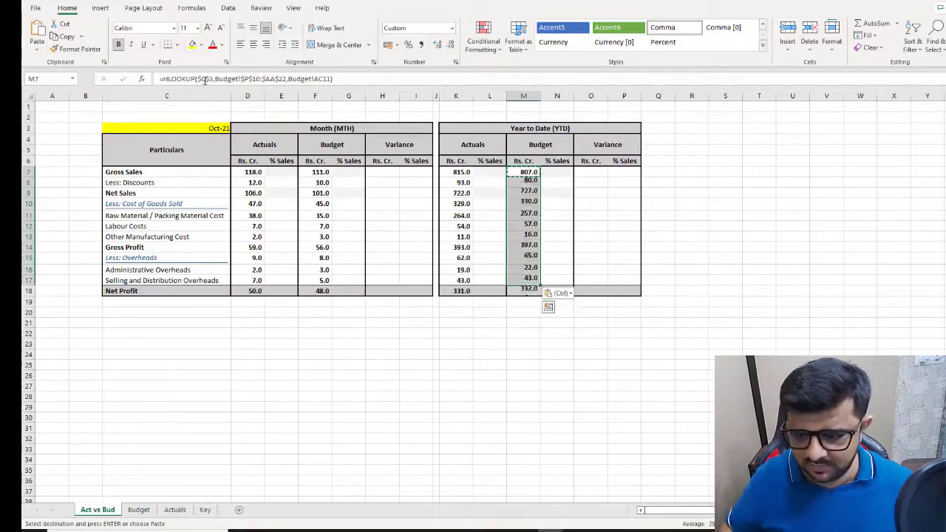
pyautogui.click(461, 319)
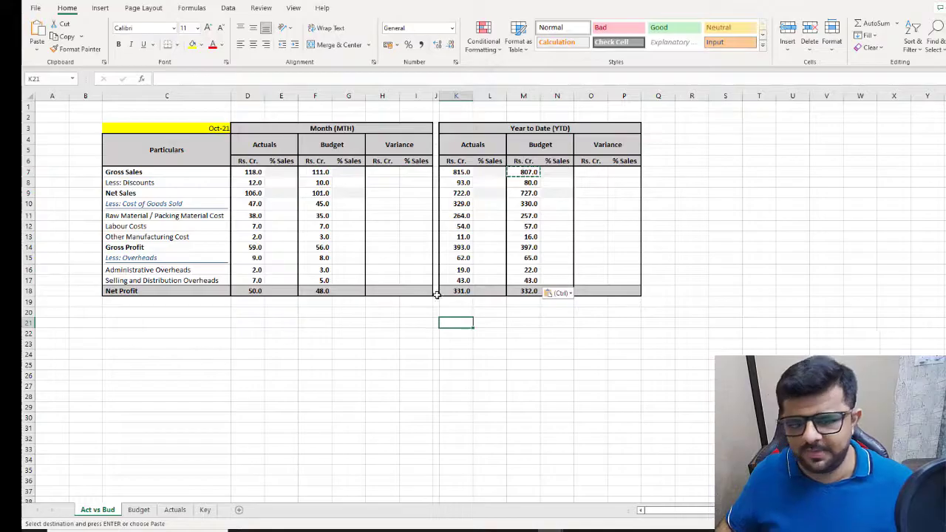
pyautogui.press('Escape')
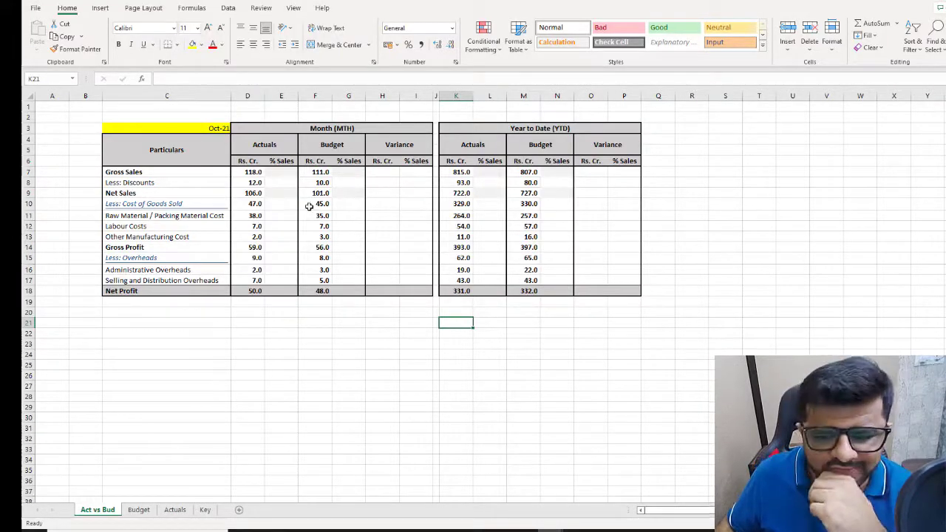
# Step: Choose Jan-22 in the month selector in C3 of Act vs Bud
pyautogui.click(220, 129)
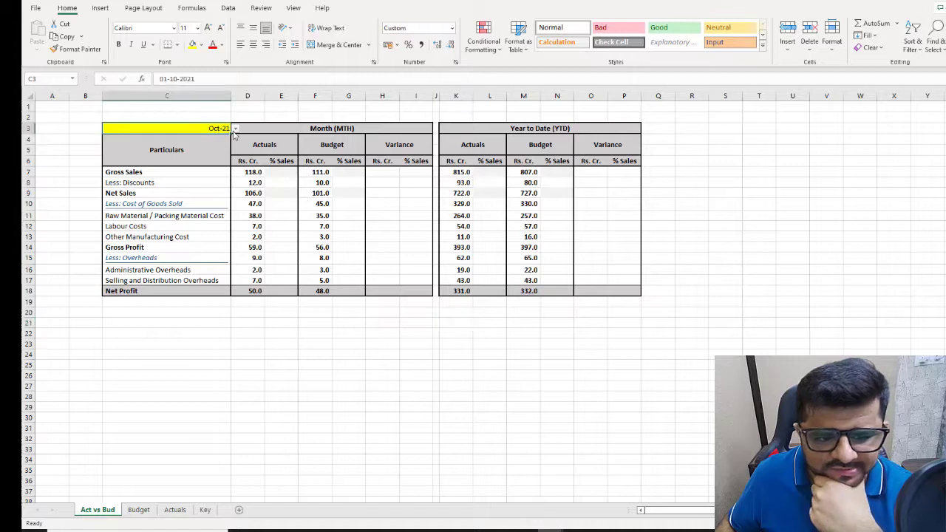
pyautogui.click(235, 129)
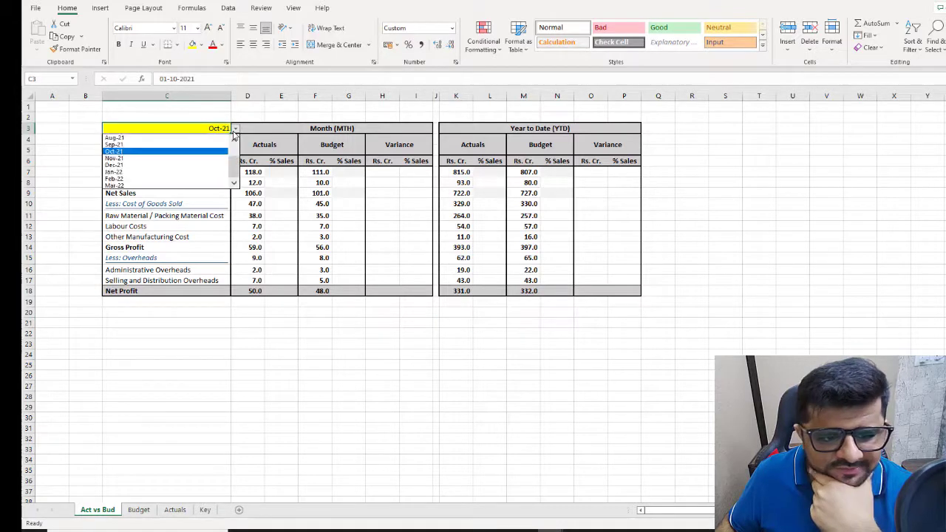
pyautogui.click(163, 173)
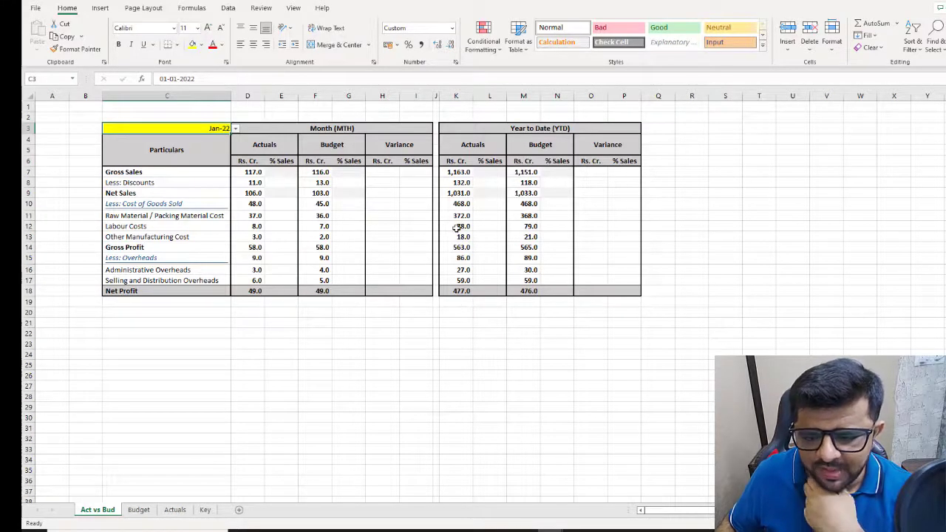
# Step: Compare the Year to Date Net Profit cells K18 and M18 with the Jan-22 YTD columns of the Actuals and Budget sheets
pyautogui.click(465, 293)
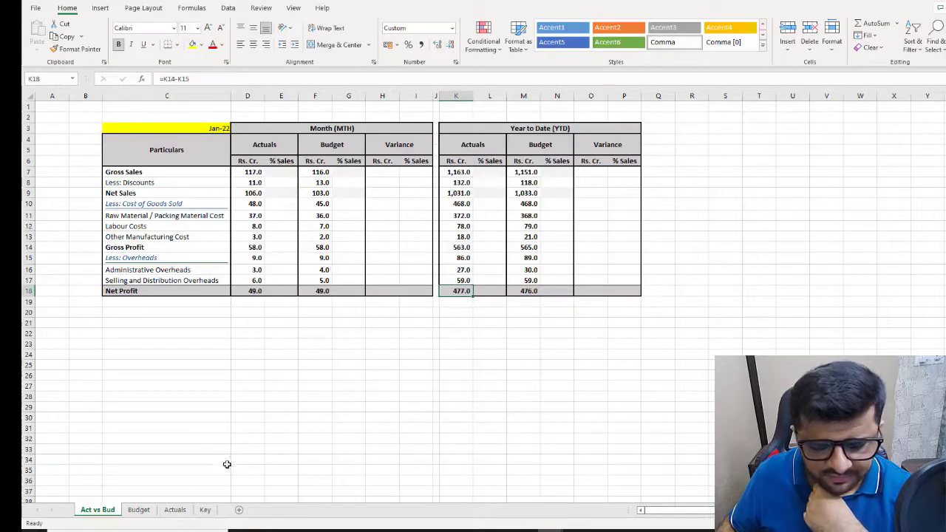
pyautogui.click(175, 511)
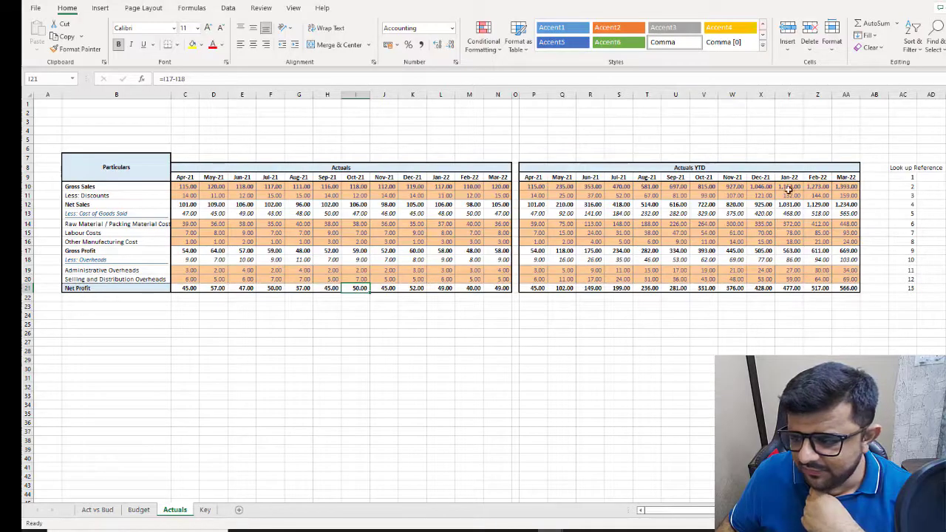
pyautogui.click(790, 288)
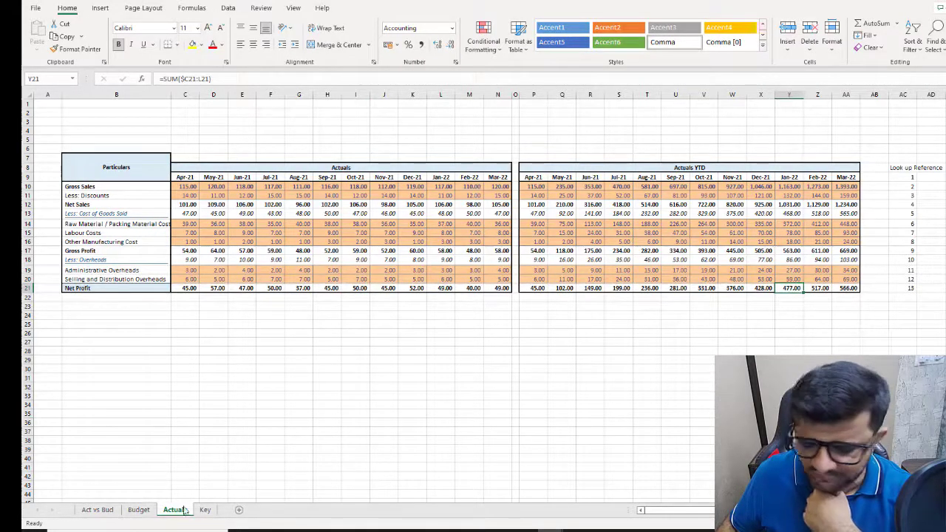
pyautogui.click(139, 509)
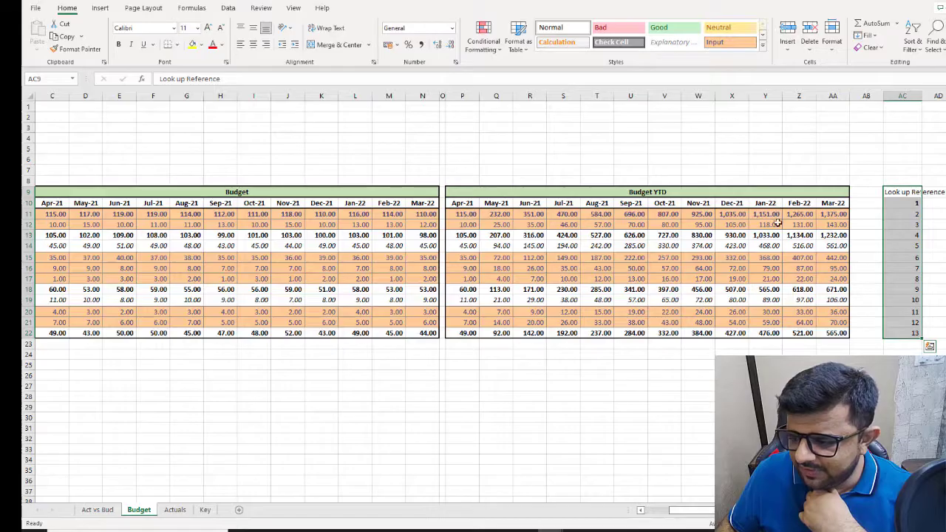
pyautogui.click(770, 333)
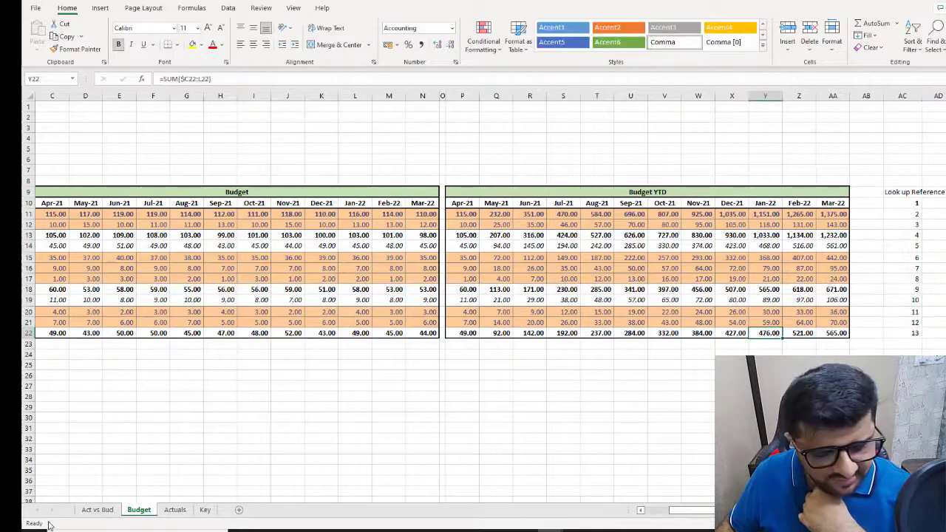
pyautogui.click(94, 509)
pyautogui.click(521, 293)
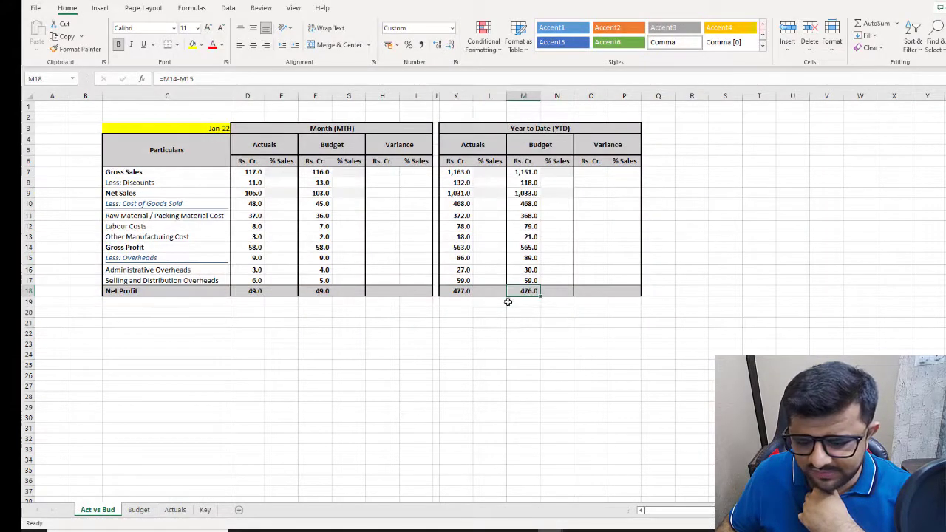
# Step: Compare the monthly Budget figures in Act vs Bud with the Jan-22 monthly column of the Budget sheet
pyautogui.click(324, 291)
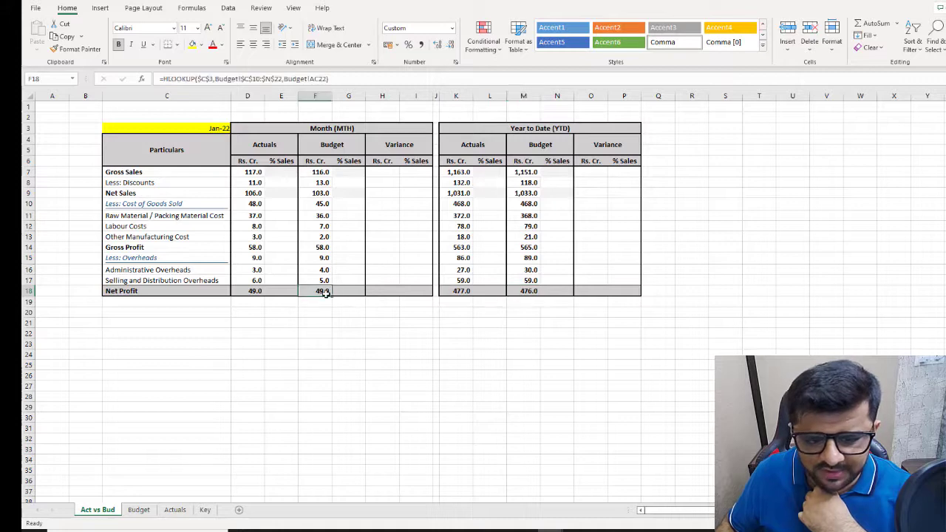
pyautogui.click(138, 509)
pyautogui.moveTo(345, 215); pyautogui.dragTo(354, 333)
pyautogui.click(97, 510)
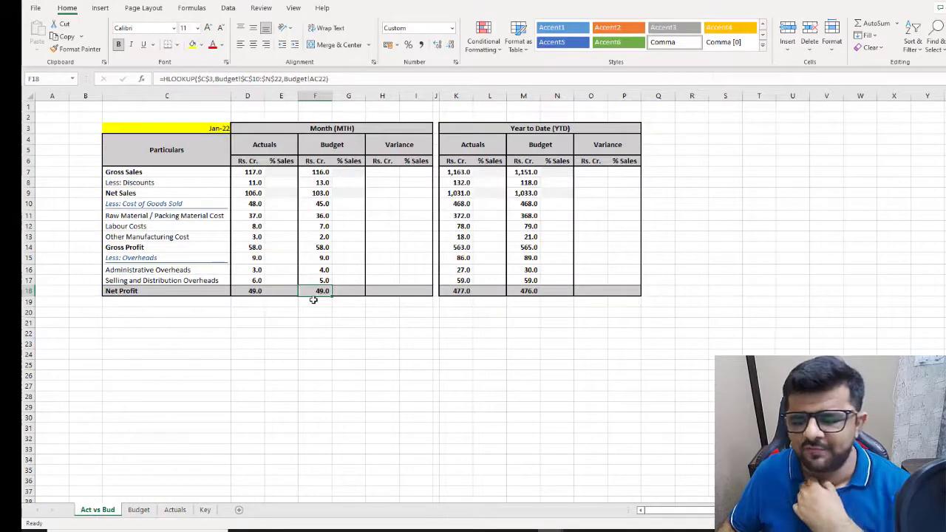
# Step: Enter =D8/D7 in E8 to calculate monthly actual Discounts as a percentage of Gross Sales, and check the formula
pyautogui.click(275, 172)
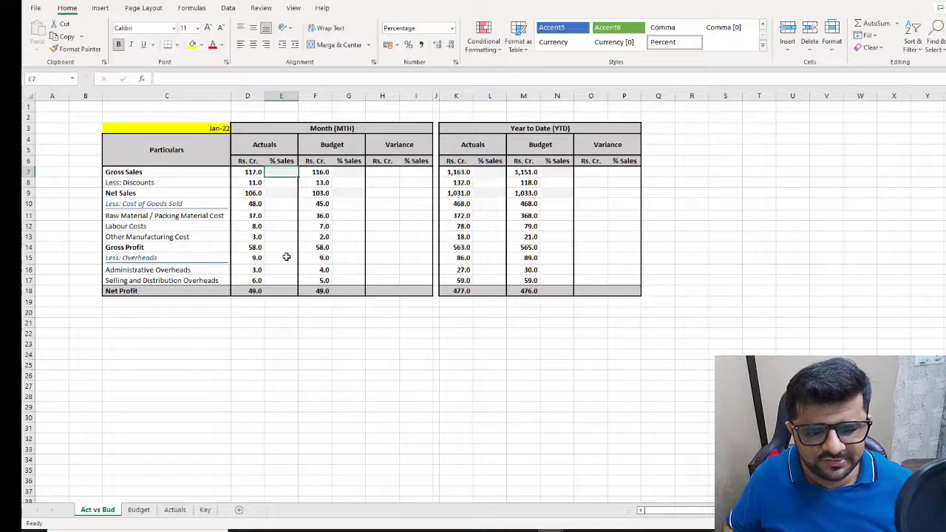
pyautogui.press('Down')
pyautogui.press('Left')
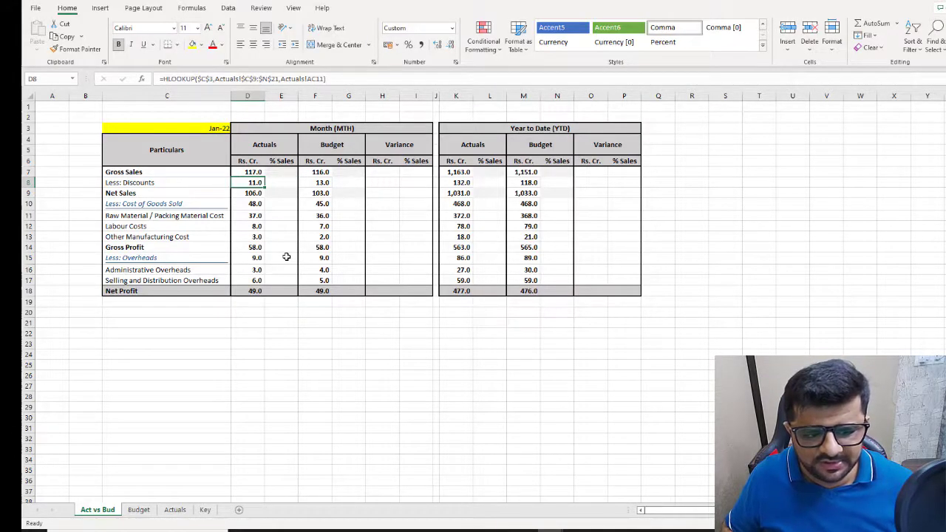
pyautogui.press('Right')
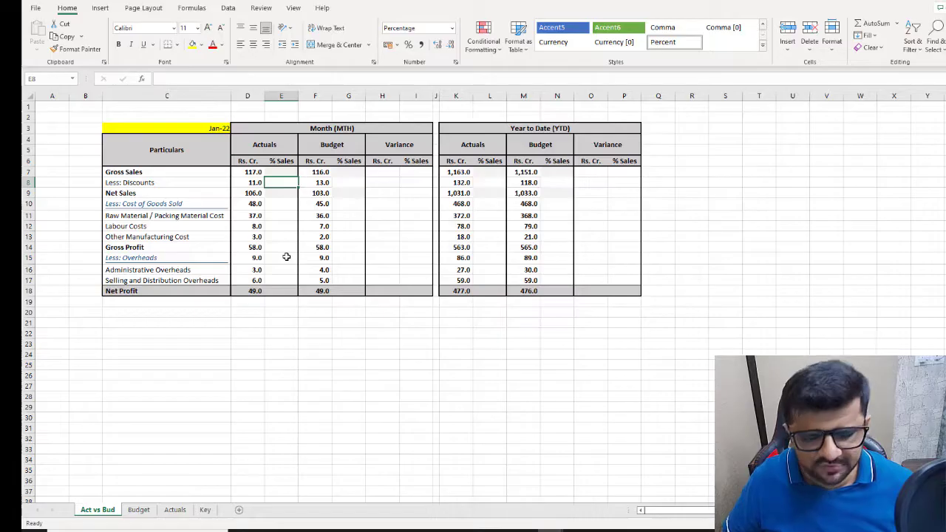
pyautogui.write('=')
pyautogui.press('Left')
pyautogui.write('/')
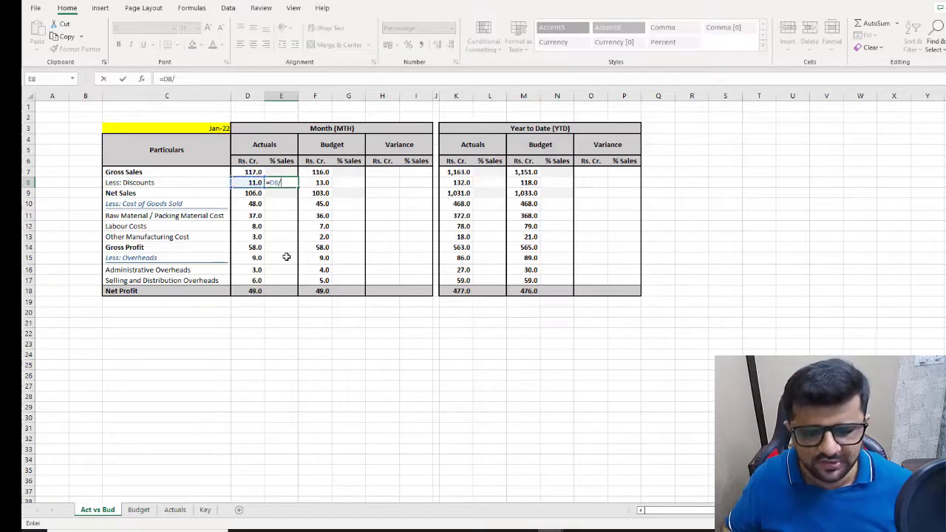
pyautogui.press('Up')
pyautogui.press('Left')
pyautogui.press('Return')
pyautogui.press('Up')
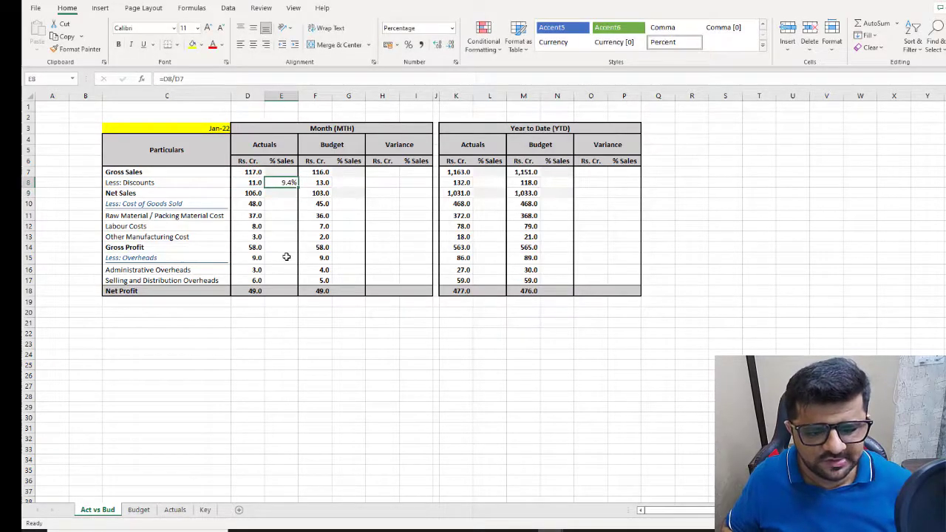
pyautogui.press('F2')
pyautogui.press('Escape')
pyautogui.press('Down')
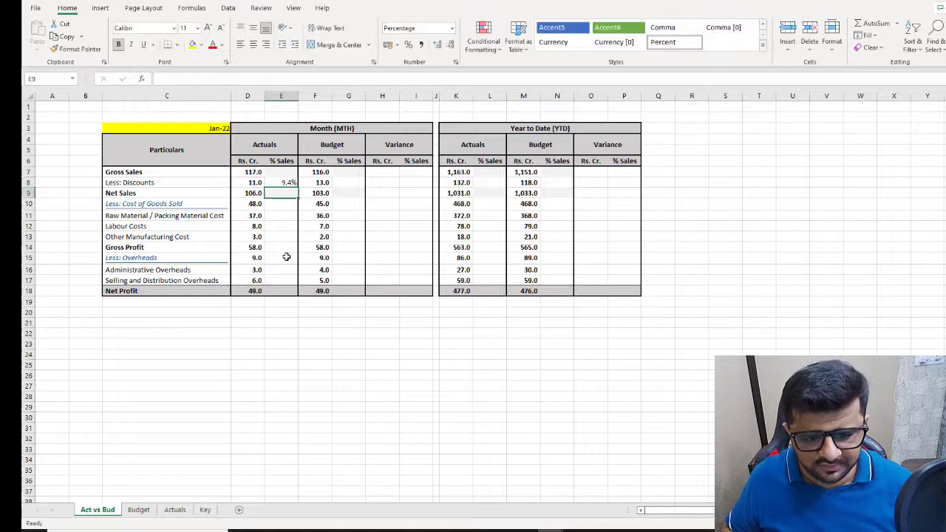
# Step: Enter =D10/$D$9 in E10 to calculate monthly actual Cost of Goods Sold as a percentage of Net Sales
pyautogui.press('Down')
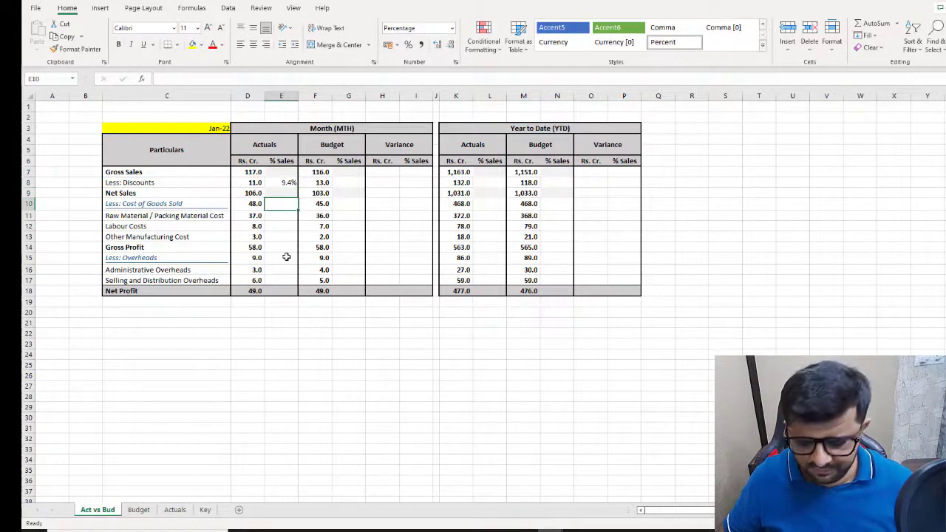
pyautogui.write('=')
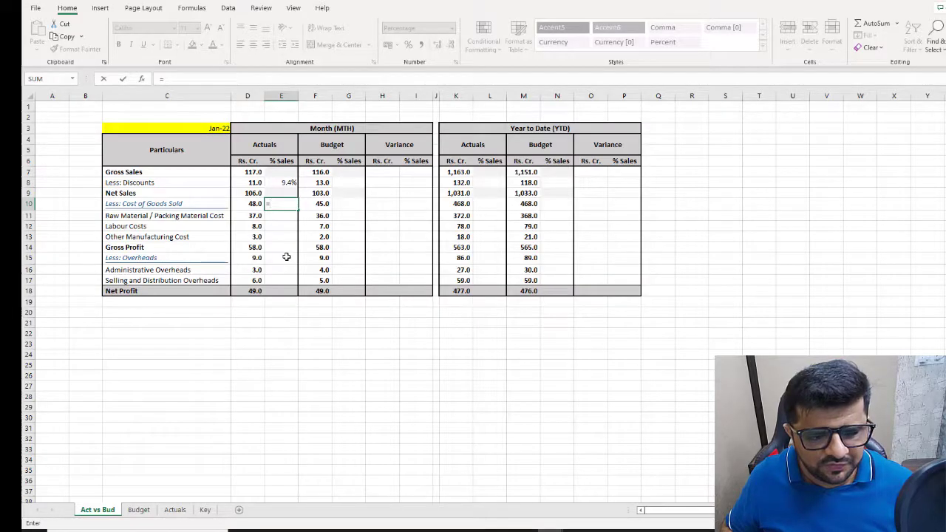
pyautogui.press('Left')
pyautogui.write('/')
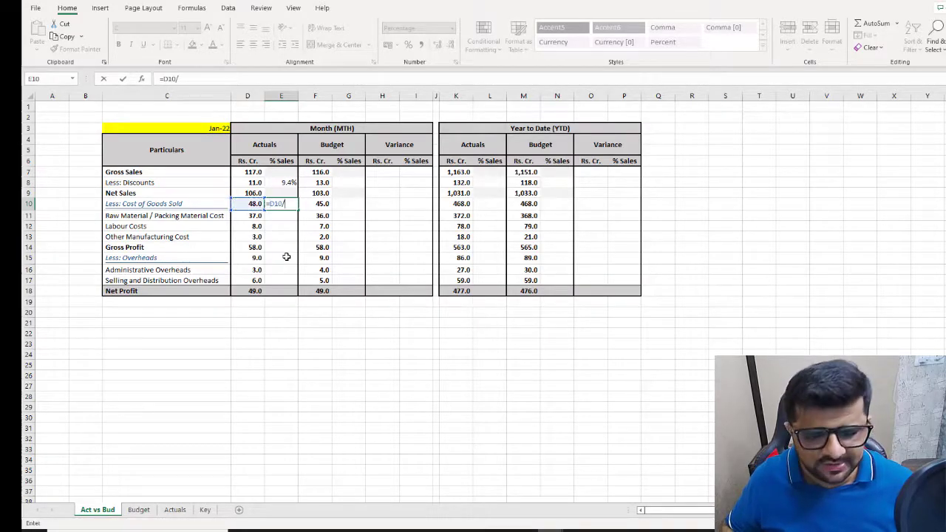
pyautogui.press('Left')
pyautogui.press('Up')
pyautogui.press('F4')
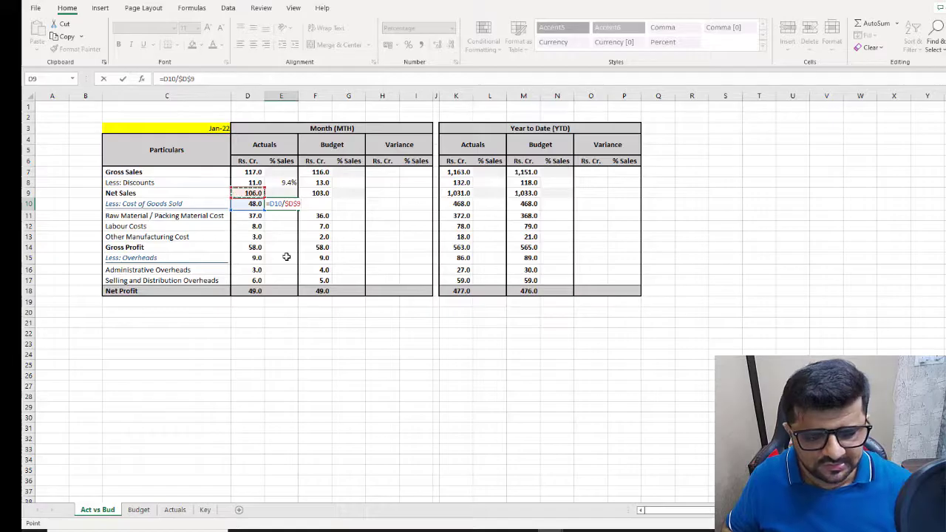
pyautogui.press('Return')
# Step: Fill the E10 percentage formula down through E17, from Raw Material to Selling and Distribution Overheads
pyautogui.hotkey('ctrl', 'd')
pyautogui.press('Return')
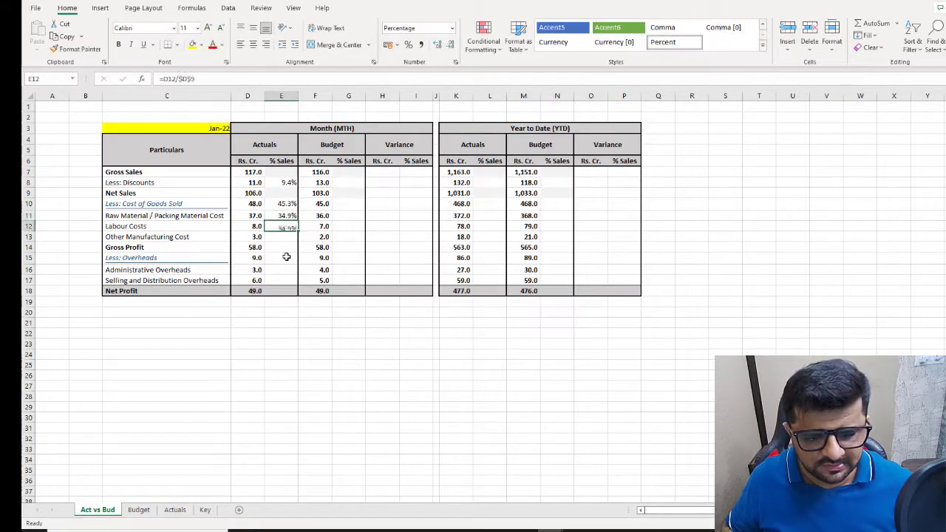
pyautogui.hotkey('ctrl', 'd')
pyautogui.press('Return')
pyautogui.hotkey('ctrl', 'd')
pyautogui.press('Return')
pyautogui.hotkey('ctrl', 'd')
pyautogui.press('Return')
pyautogui.hotkey('ctrl', 'd')
pyautogui.press('Return')
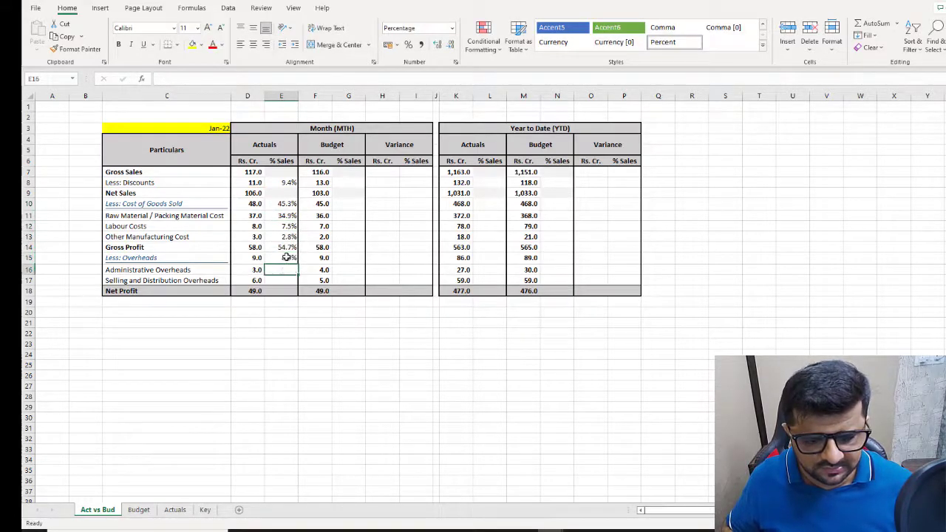
pyautogui.hotkey('ctrl', 'd')
pyautogui.press('Return')
pyautogui.hotkey('ctrl', 'd')
# Step: Copy the percentage formula from E17 to the monthly actual Net Profit cell E18
pyautogui.hotkey('ctrl', 'c')
pyautogui.press('Down')
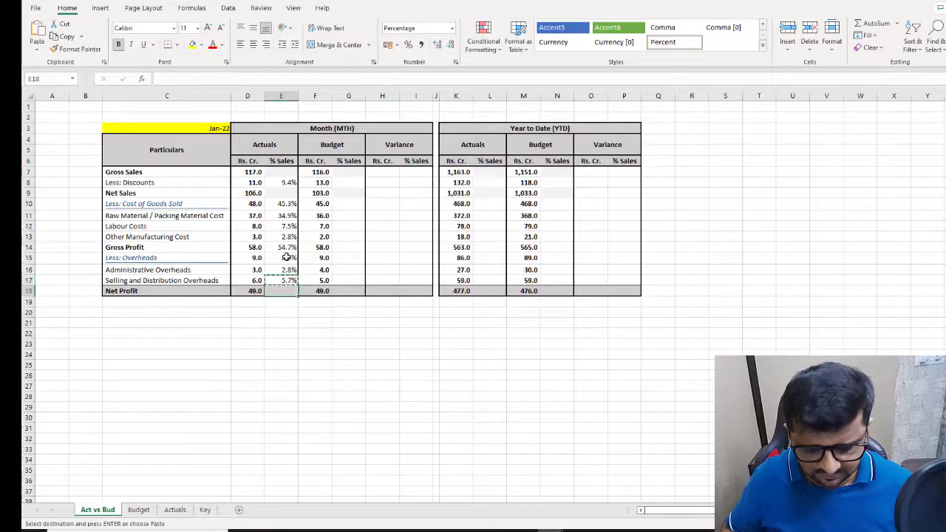
pyautogui.hotkey('ctrl', 'v')
pyautogui.press('Escape')
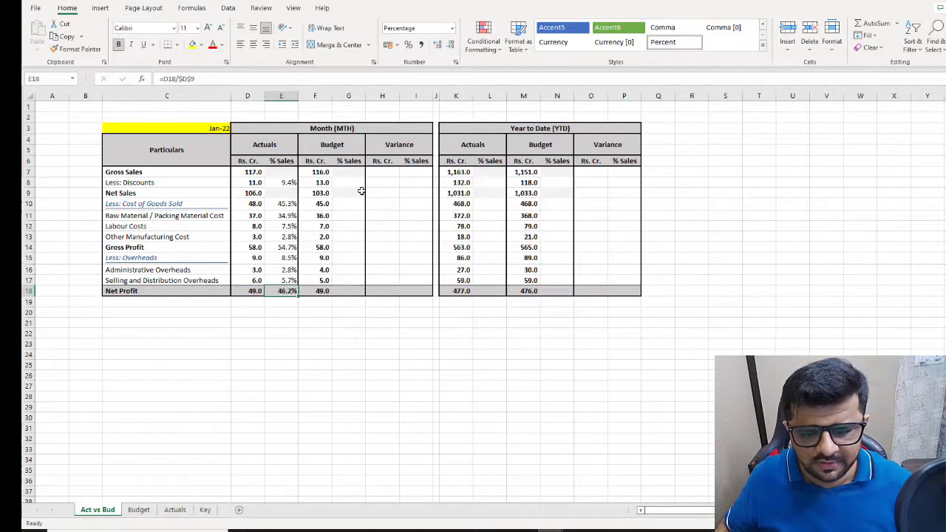
# Step: Enter =F8/F7 in G8 to calculate monthly budget Discounts as a percentage of Gross Sales
pyautogui.click(352, 182)
pyautogui.click(354, 173)
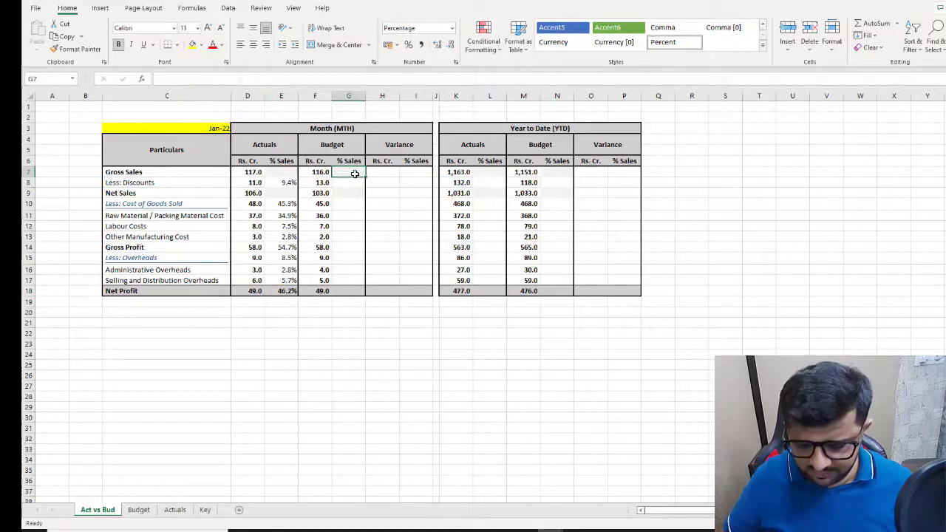
pyautogui.press('Down')
pyautogui.write('=F8/')
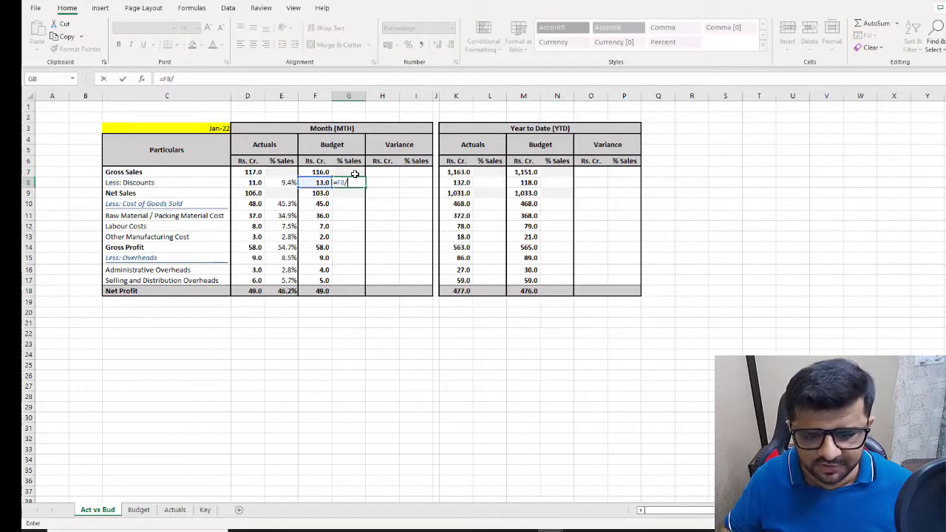
pyautogui.press('Up')
pyautogui.press('Left')
pyautogui.press('Return')
# Step: Enter =F10/$F$9 in G10 to calculate monthly budget Cost of Goods Sold as a percentage of Net Sales
pyautogui.press('Down')
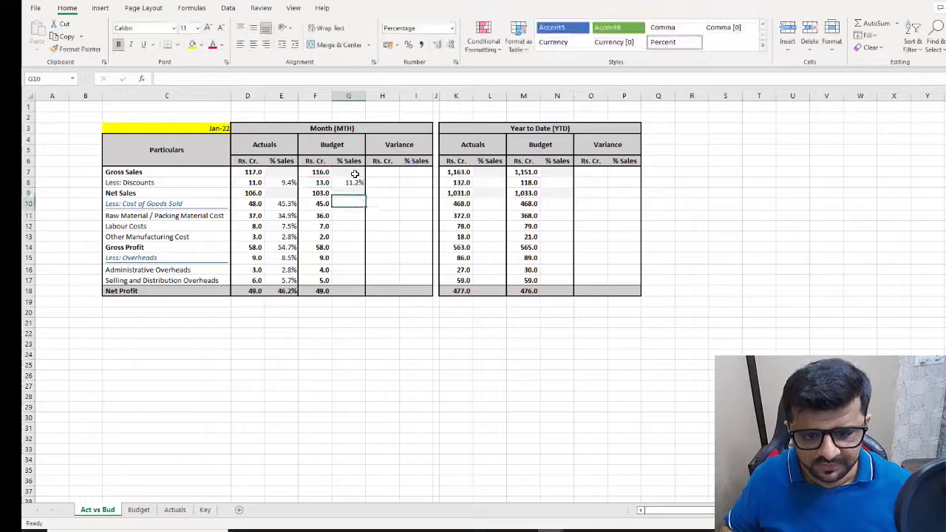
pyautogui.write('=')
pyautogui.press('Left')
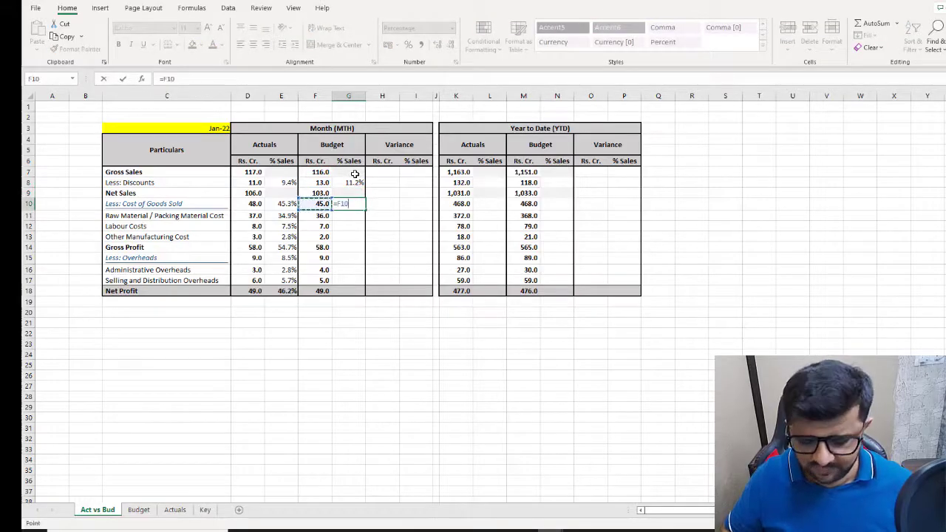
pyautogui.write('/')
pyautogui.press('Up')
pyautogui.press('Left')
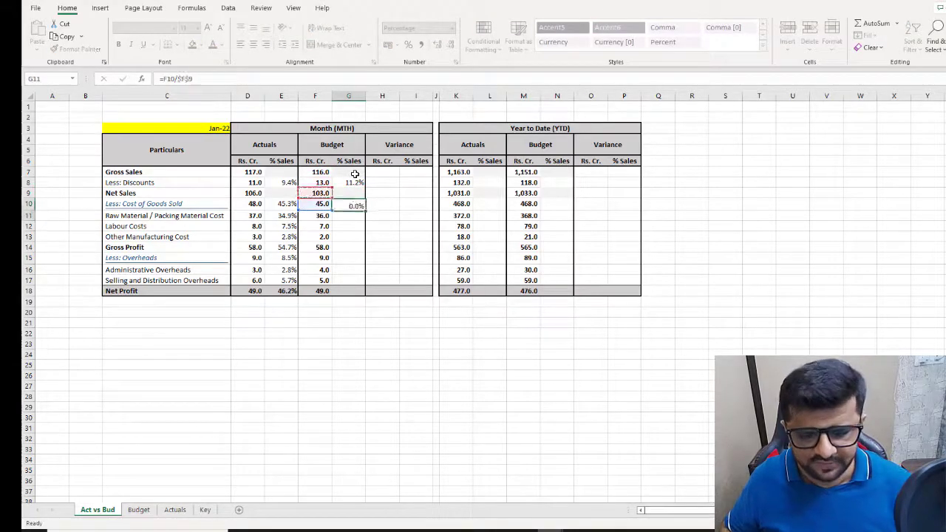
pyautogui.press('Return')
# Step: Fill the G10 percentage formula down through G17 in the monthly Budget % Sales column
pyautogui.hotkey('ctrl', 'd')
pyautogui.press('Down')
pyautogui.hotkey('ctrl', 'd')
pyautogui.press('Down')
pyautogui.hotkey('ctrl', 'd')
pyautogui.press('Down')
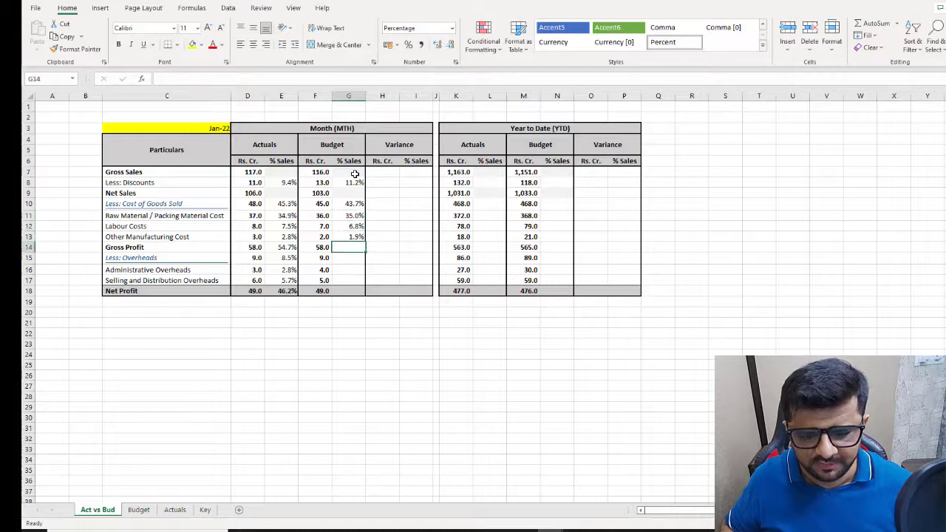
pyautogui.hotkey('ctrl', 'd')
pyautogui.press('Down')
pyautogui.hotkey('ctrl', 'd')
pyautogui.press('Down')
pyautogui.hotkey('ctrl', 'd')
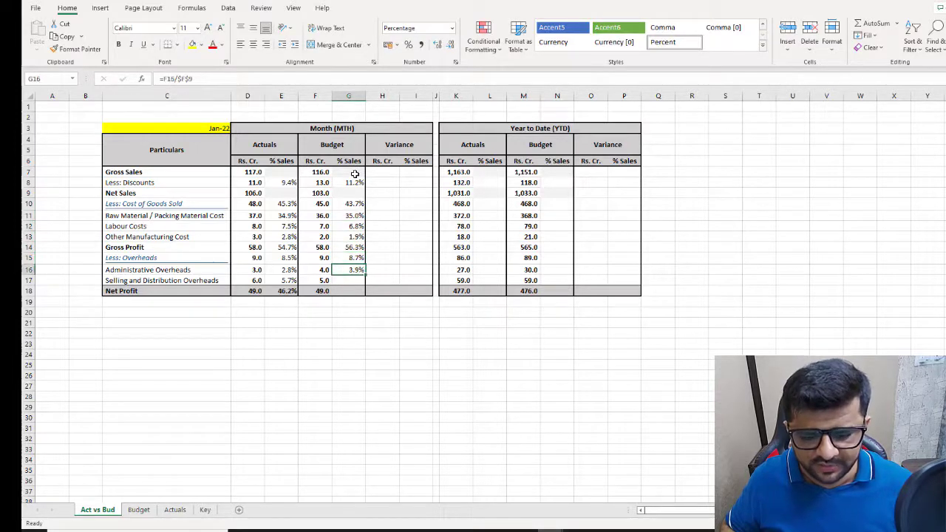
pyautogui.press('Down')
pyautogui.hotkey('ctrl', 'd')
# Step: Copy the percentage formula from G17 to the monthly budget Net Profit cell G18
pyautogui.hotkey('ctrl', 'c')
pyautogui.press('Down')
pyautogui.press('alt')
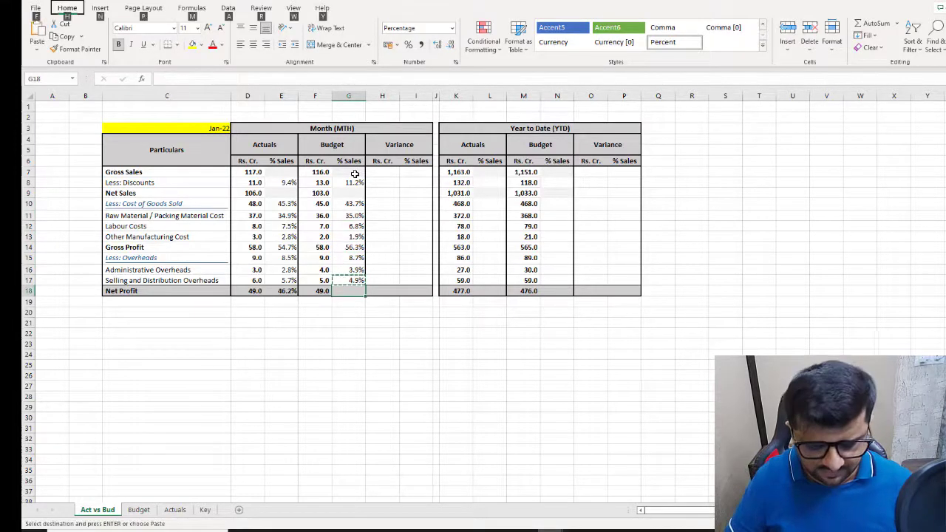
pyautogui.hotkey('ctrl', 'v')
pyautogui.press('Escape')
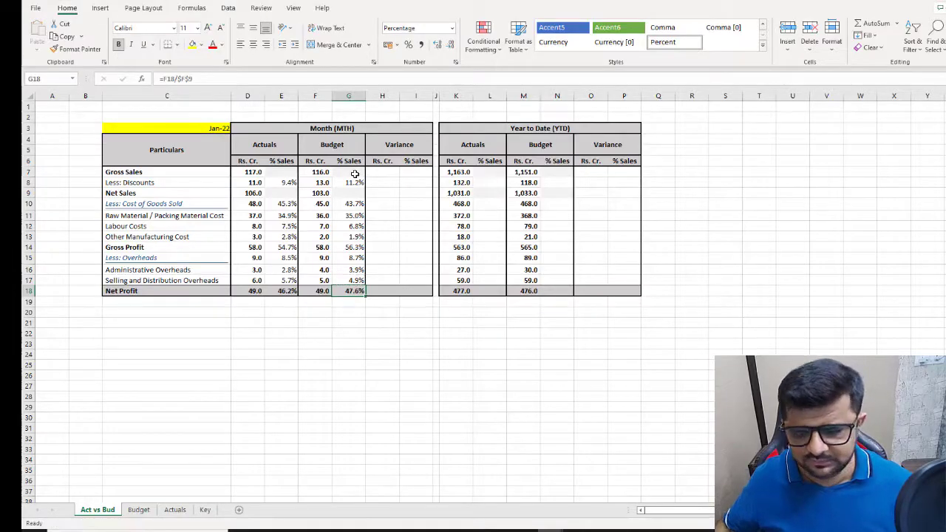
pyautogui.click(489, 172)
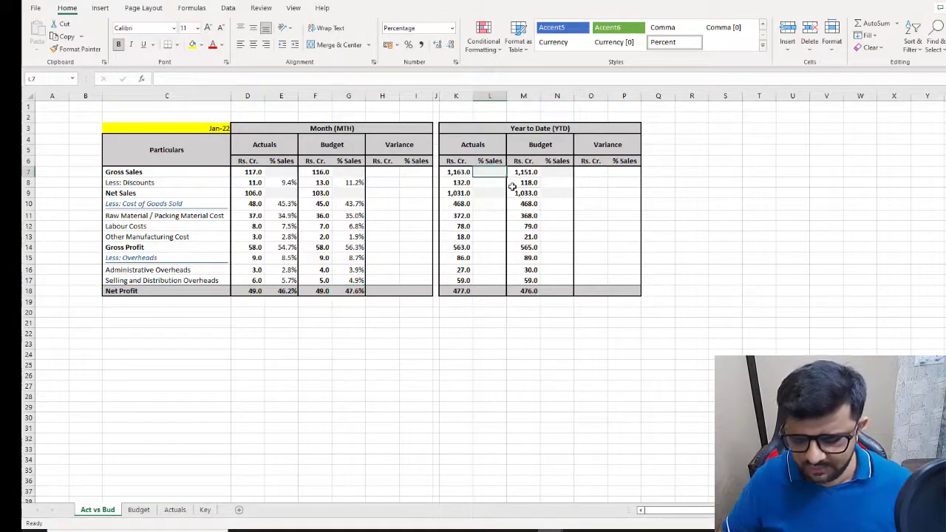
pyautogui.write('=K7/$K$9')
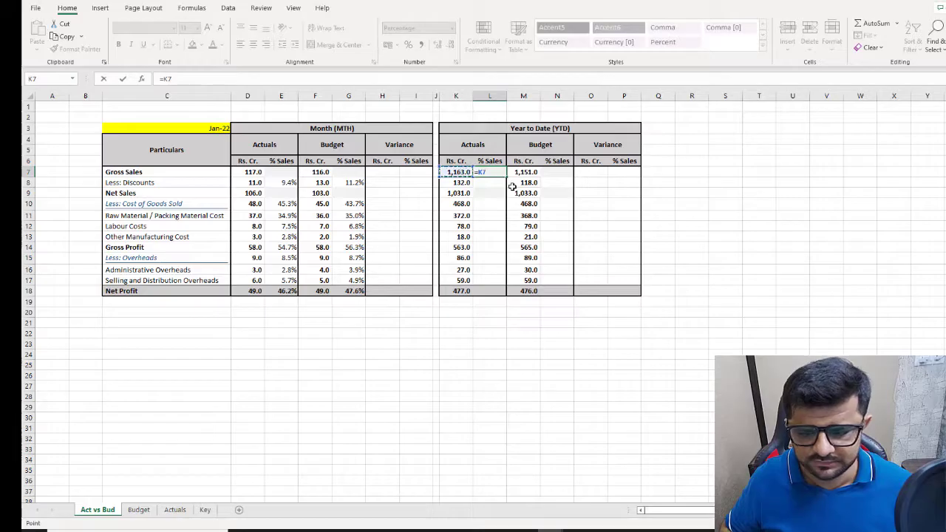
pyautogui.press('Return')
# Step: Enter =K8/K7 in L8 to calculate YTD actual Discounts as a percentage of Gross Sales
pyautogui.write('=')
pyautogui.press('Left')
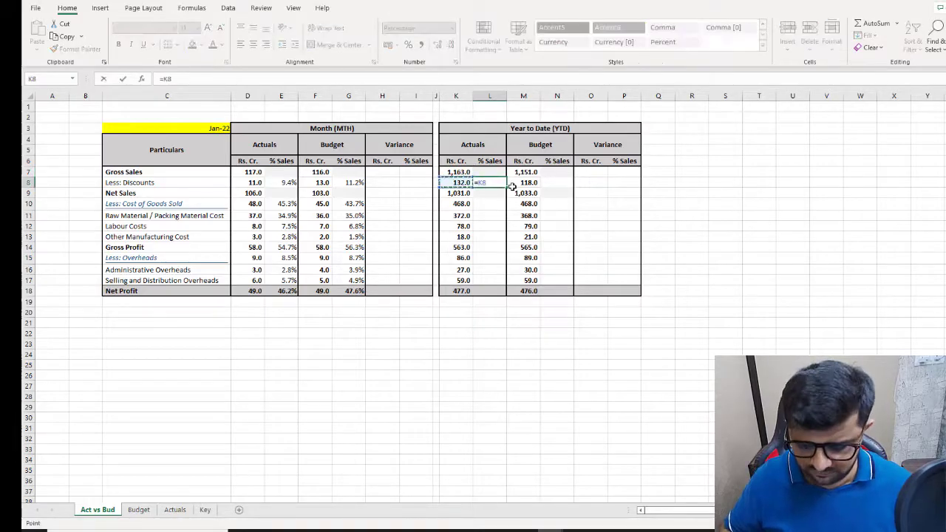
pyautogui.write('/')
pyautogui.press('Left')
pyautogui.press('Up')
pyautogui.hotkey('ctrl', 'Return')
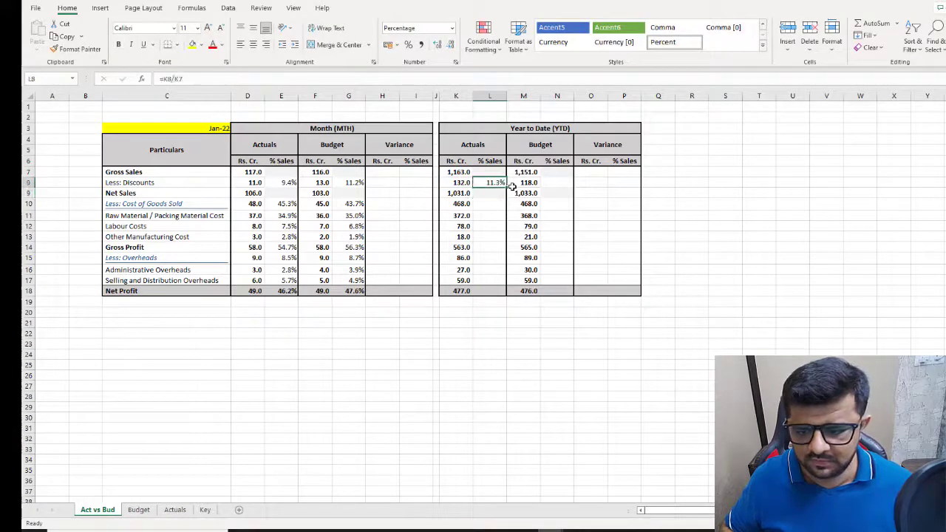
# Step: Enter =K10/K9 in L10 to calculate YTD actual Cost of Goods Sold as a percentage of Net Sales
pyautogui.press('Down')
pyautogui.press('Down')
pyautogui.write('=')
pyautogui.press('Left')
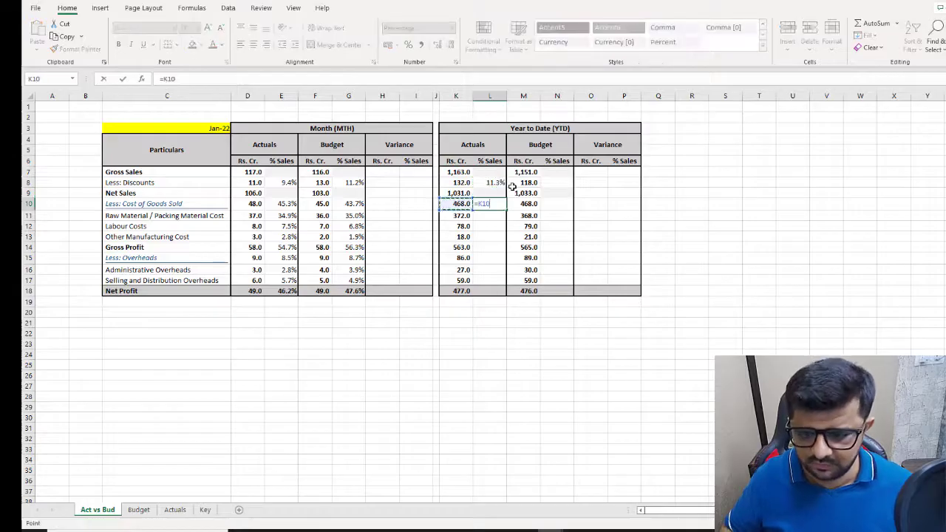
pyautogui.write('/')
pyautogui.press('Left')
pyautogui.press('Up')
pyautogui.hotkey('ctrl', 'Return')
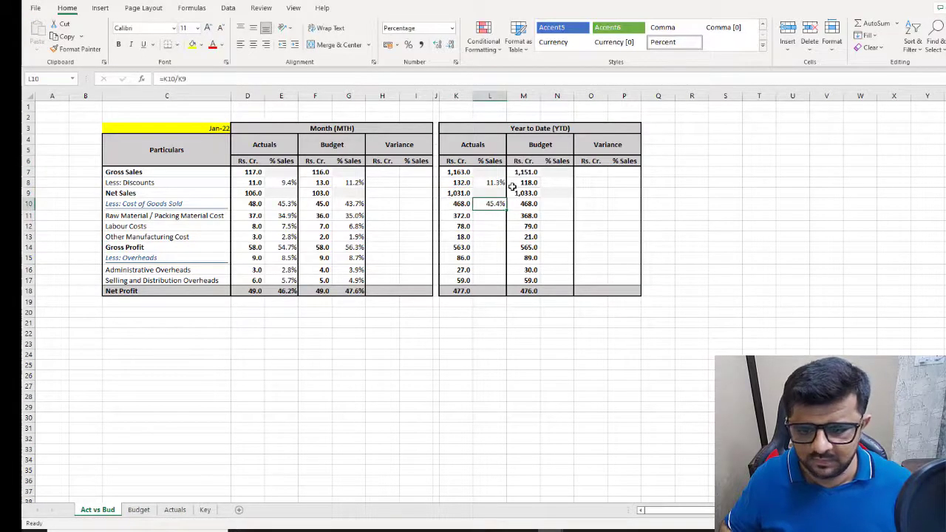
# Step: Make the Net Sales reference in L10 absolute so the formula reads =K10/$K$9
pyautogui.click(277, 78)
pyautogui.press('Return')
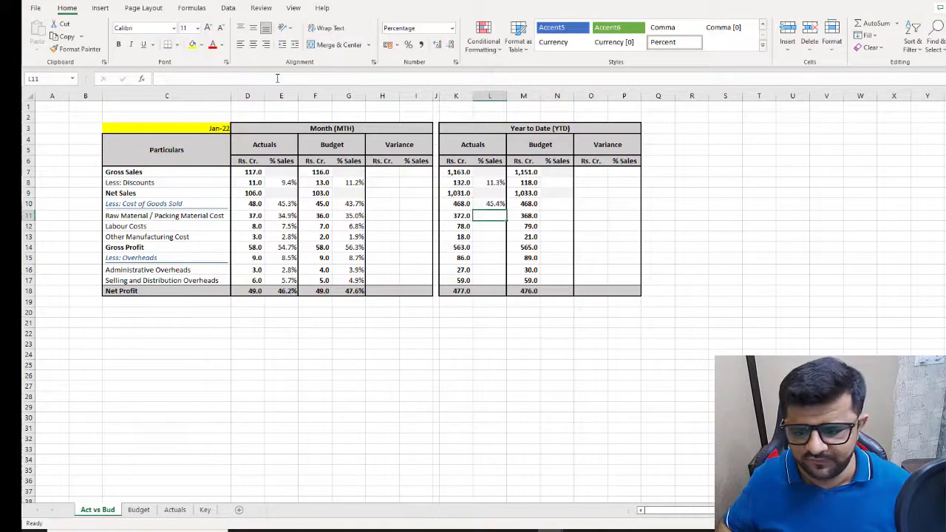
pyautogui.press('Up')
pyautogui.click(281, 79)
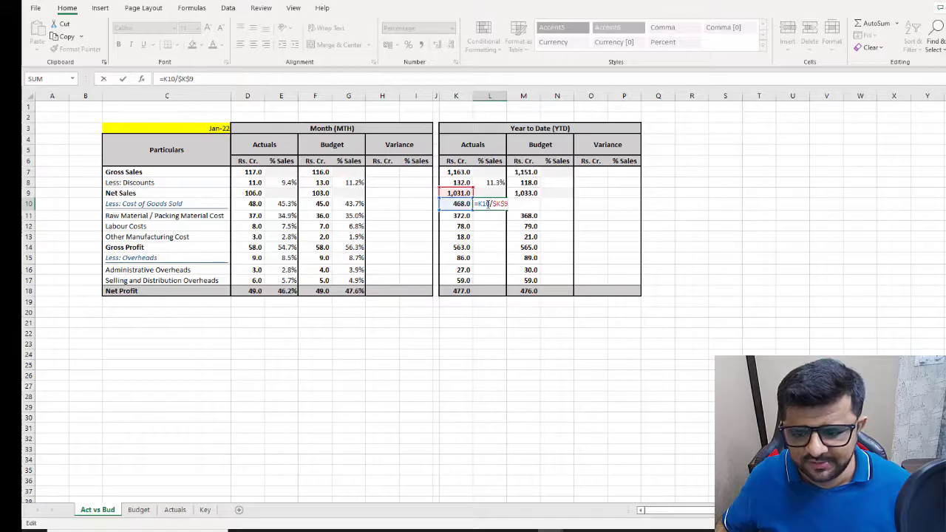
pyautogui.hotkey('ctrl', 'Return')
# Step: Fill the L10 percentage formula down through L17 in the YTD Actuals % Sales column
pyautogui.press('Down')
pyautogui.hotkey('ctrl', 'd')
pyautogui.press('Down')
pyautogui.hotkey('ctrl', 'd')
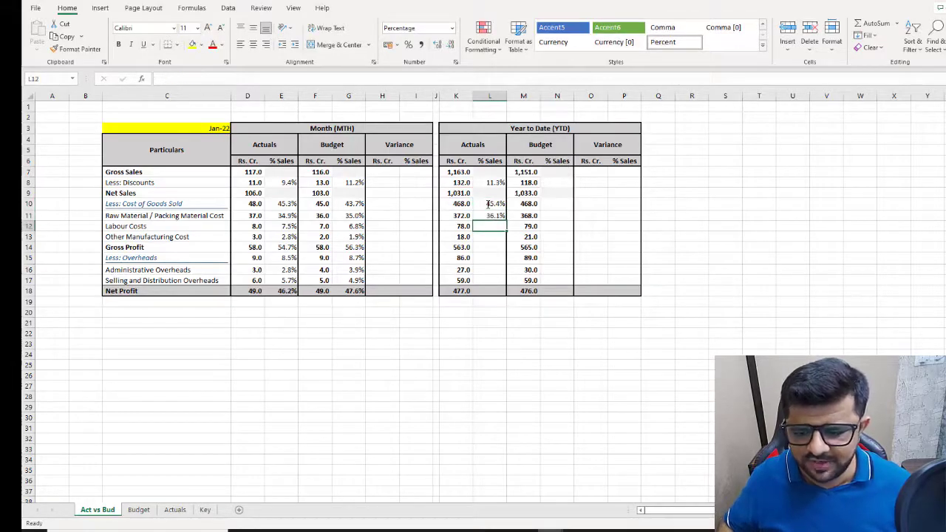
pyautogui.press('Down')
pyautogui.hotkey('ctrl', 'd')
pyautogui.press('Down')
pyautogui.hotkey('ctrl', 'd')
pyautogui.press('Down')
pyautogui.hotkey('ctrl', 'd')
pyautogui.press('Down')
pyautogui.hotkey('ctrl', 'd')
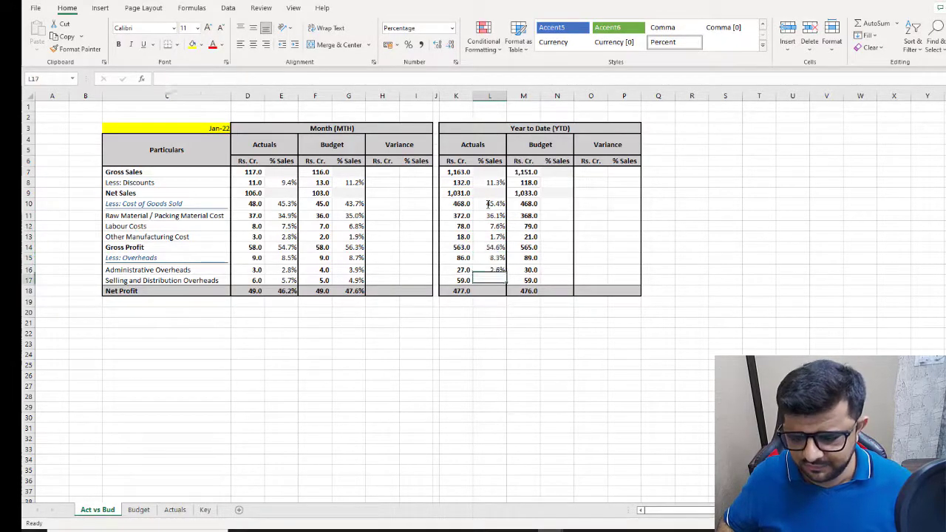
pyautogui.press('Down')
pyautogui.hotkey('ctrl', 'd')
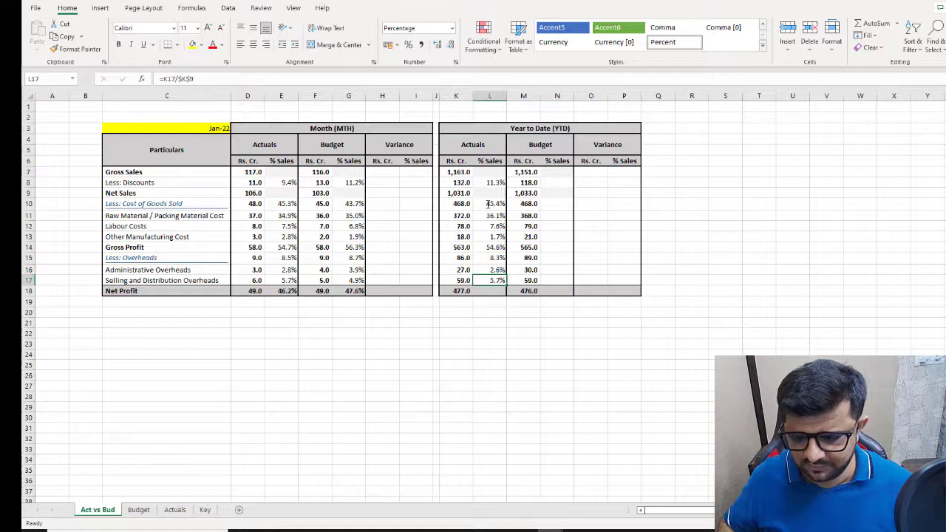
# Step: Copy the percentage formula from L17 to the YTD actual Net Profit cell L18
pyautogui.hotkey('ctrl', 'c')
pyautogui.press('Down')
pyautogui.hotkey('ctrl', 'v')
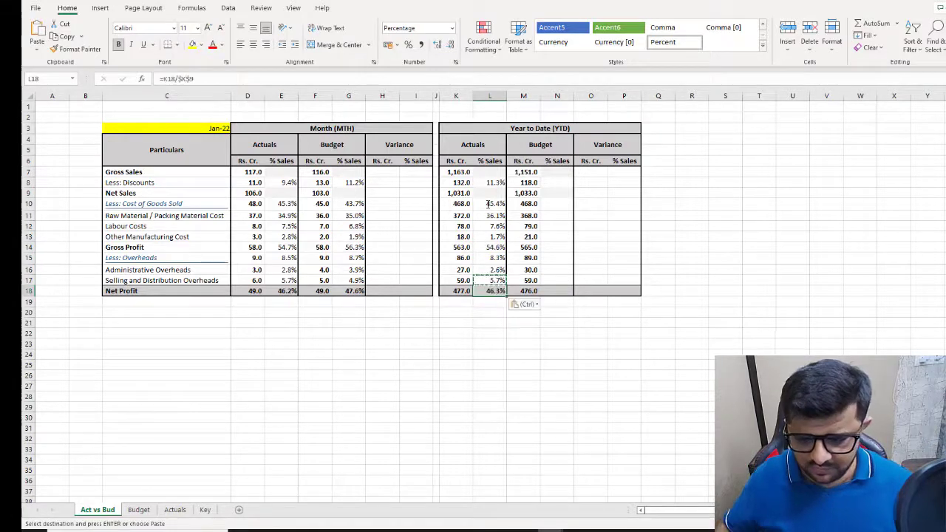
# Step: Enter =M8/M7 in N8 to calculate YTD budget Discounts as a percentage of Gross Sales
pyautogui.click(554, 183)
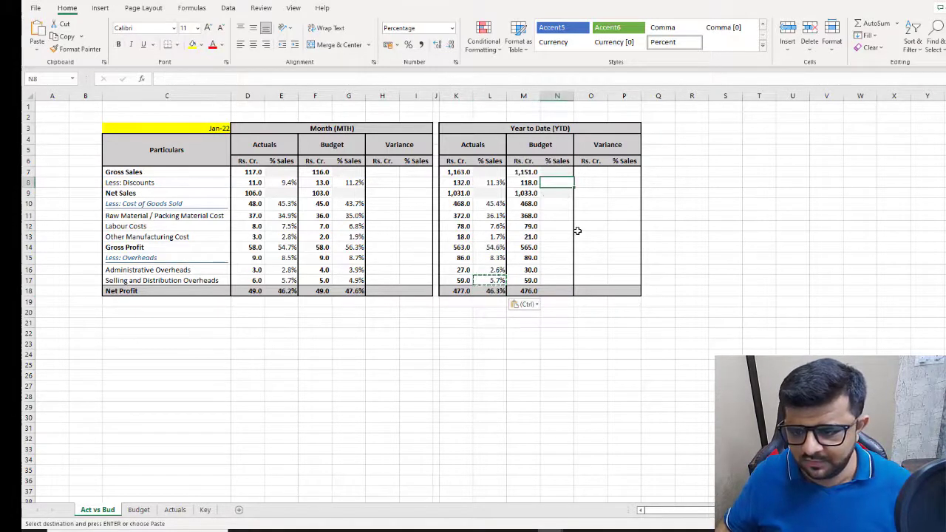
pyautogui.write('=')
pyautogui.press('Left')
pyautogui.write('/')
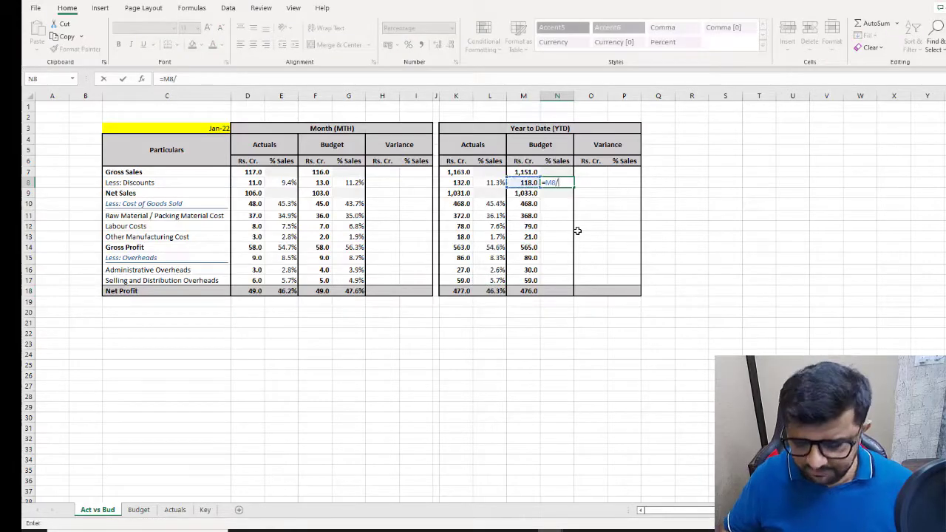
pyautogui.press('Up')
pyautogui.press('Left')
pyautogui.press('Return')
# Step: Complete =M8/M7 in N8 and enter =M10/M9 in N10 for the YTD budget Cost of Goods Sold percentage
pyautogui.press('Left')
pyautogui.press('Down')
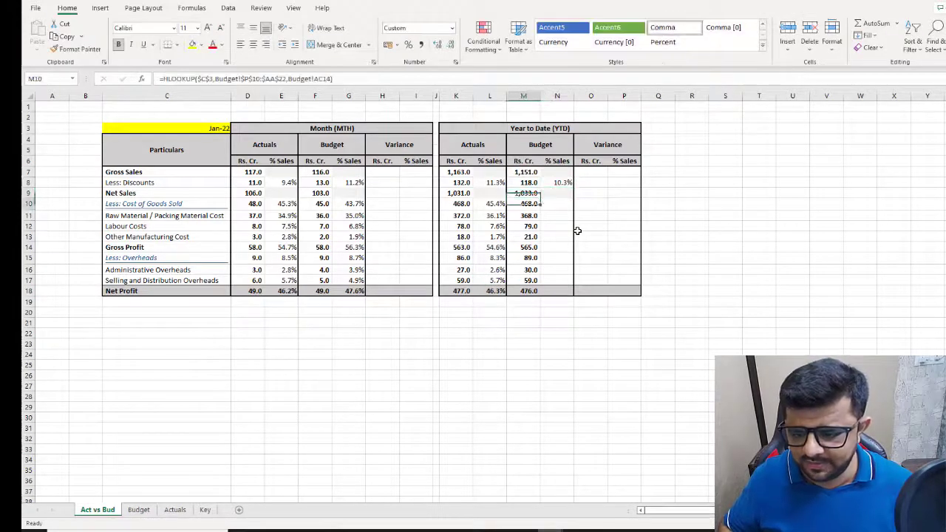
pyautogui.press('Right')
pyautogui.write('=')
pyautogui.press('Left')
pyautogui.write('/')
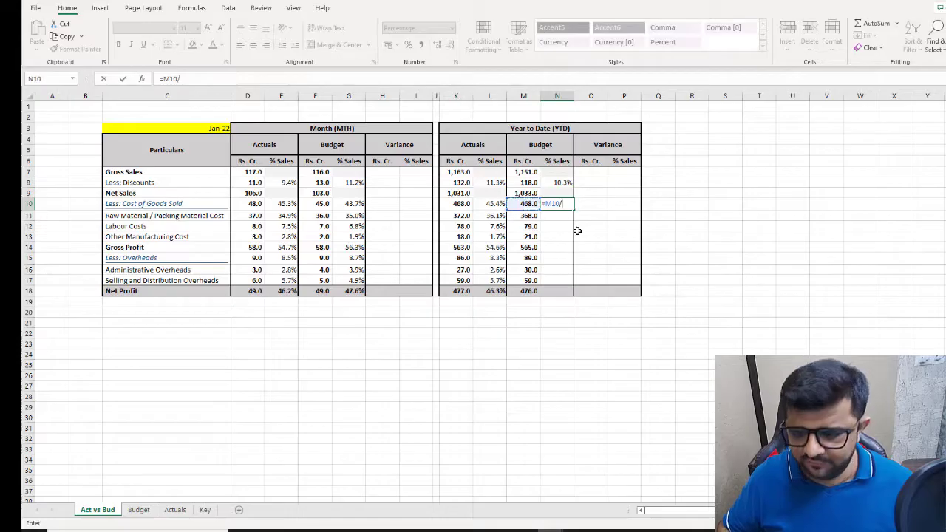
pyautogui.press('Left')
pyautogui.press('Up')
pyautogui.press('Return')
# Step: Make the Net Sales reference in N10 absolute so the formula reads =M10/$M$9
pyautogui.press('Up')
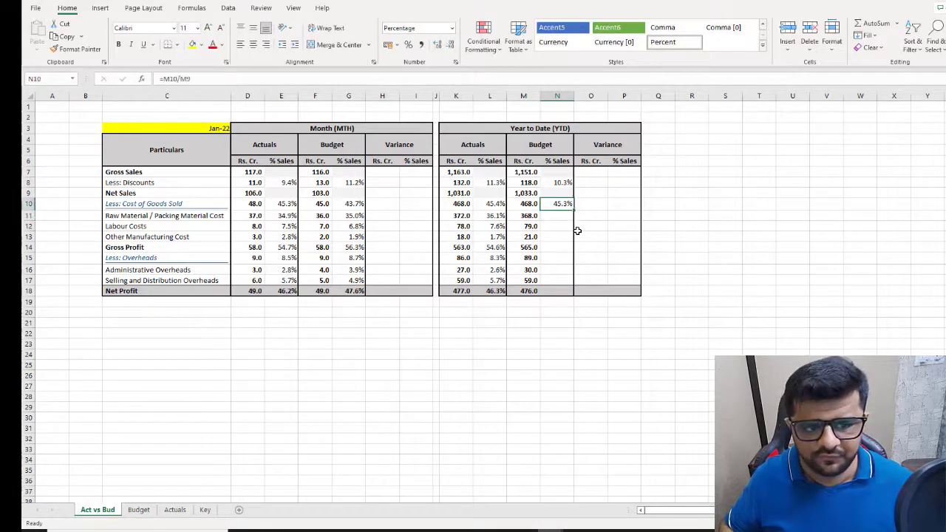
pyautogui.click(413, 80)
pyautogui.press('F4')
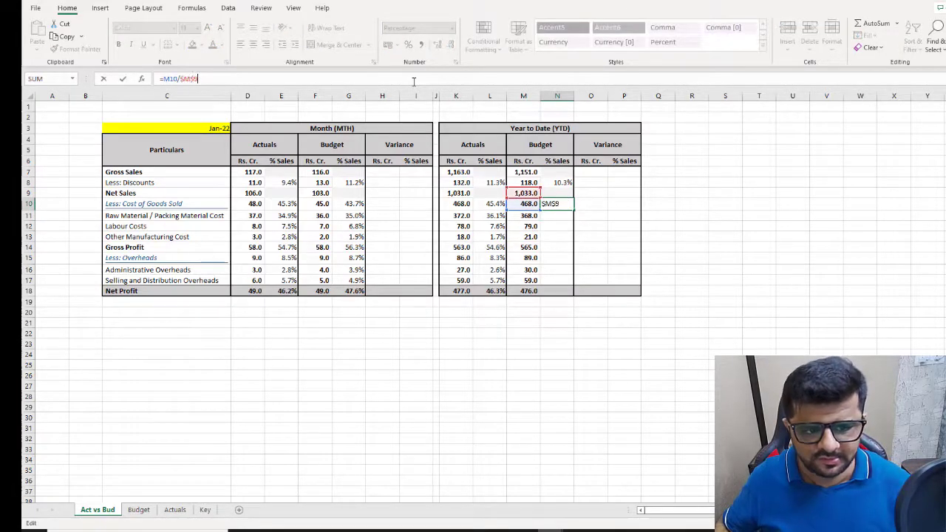
pyautogui.press('Return')
# Step: Fill the N10 percentage formula down through N14 in the YTD Budget % Sales column
pyautogui.hotkey('ctrl', 'd')
pyautogui.press('Down')
pyautogui.hotkey('ctrl', 'd')
pyautogui.press('Down')
pyautogui.hotkey('ctrl', 'd')
pyautogui.press('Down')
pyautogui.hotkey('ctrl', 'd')
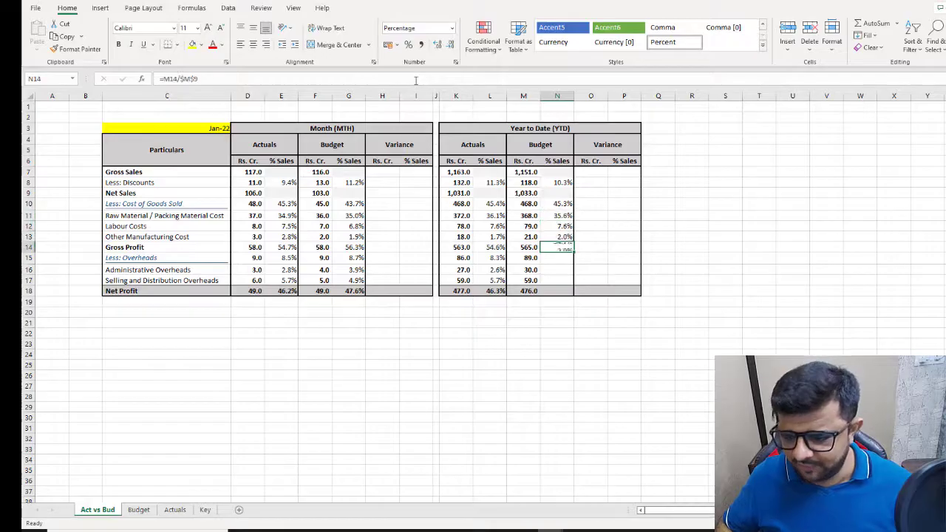
pyautogui.hotkey('ctrl', 'Down')
pyautogui.hotkey('ctrl', 'Up')
pyautogui.press('Up')
pyautogui.press('Up')
pyautogui.press('Up')
pyautogui.press('Up')
pyautogui.press('Up')
pyautogui.press('Up')
pyautogui.press('Up')
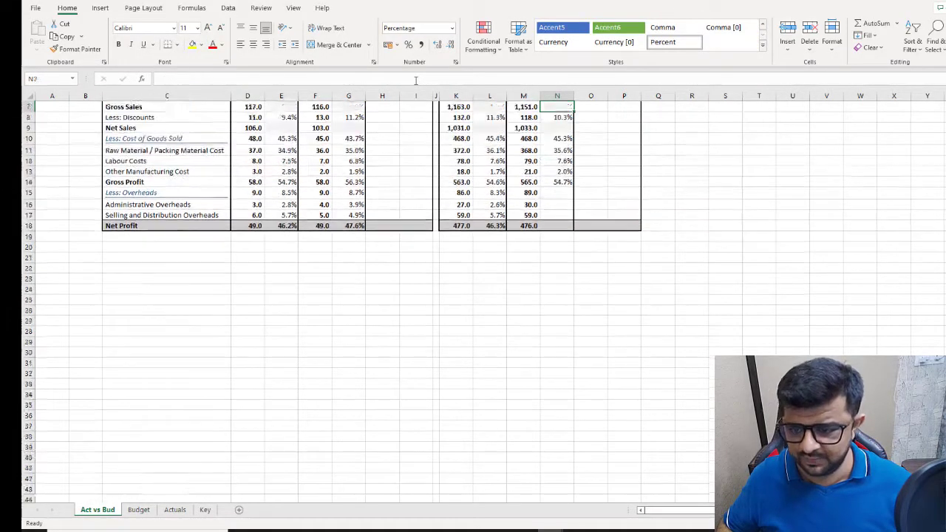
pyautogui.press('Up')
pyautogui.press('Up')
pyautogui.press('Up')
# Step: Copy the N10 percentage formula to every YTD Budget % Sales cell down to Net Profit in N18
pyautogui.press('Down')
pyautogui.press('Down')
pyautogui.press('Down')
pyautogui.press('Down')
pyautogui.press('Down')
pyautogui.press('Down')
pyautogui.hotkey('ctrl', 'c')
pyautogui.hotkey('shift', 'Down')
pyautogui.hotkey('shift', 'Down')
pyautogui.hotkey('shift', 'Down')
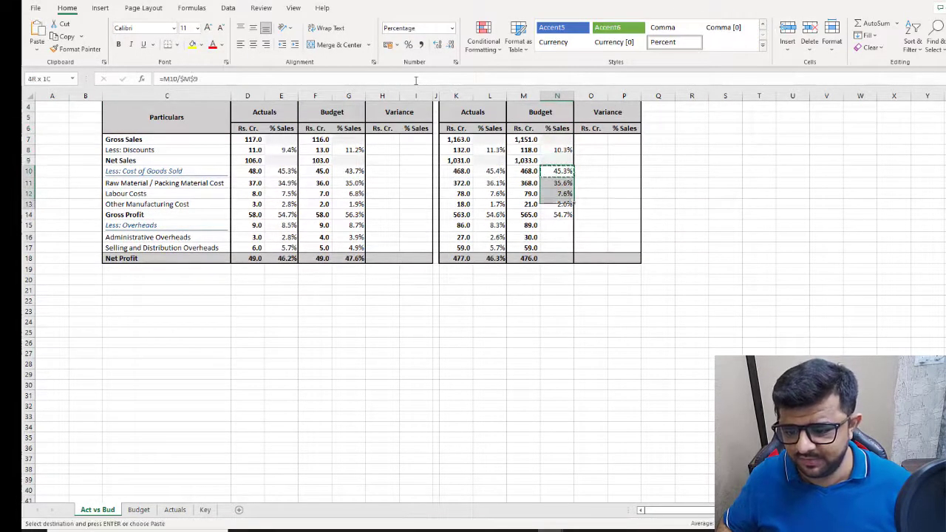
pyautogui.hotkey('shift', 'Down')
pyautogui.hotkey('shift', 'Down')
pyautogui.hotkey('shift', 'Down')
pyautogui.hotkey('shift', 'Down')
pyautogui.hotkey('shift', 'Down')
pyautogui.hotkey('ctrl', 'v')
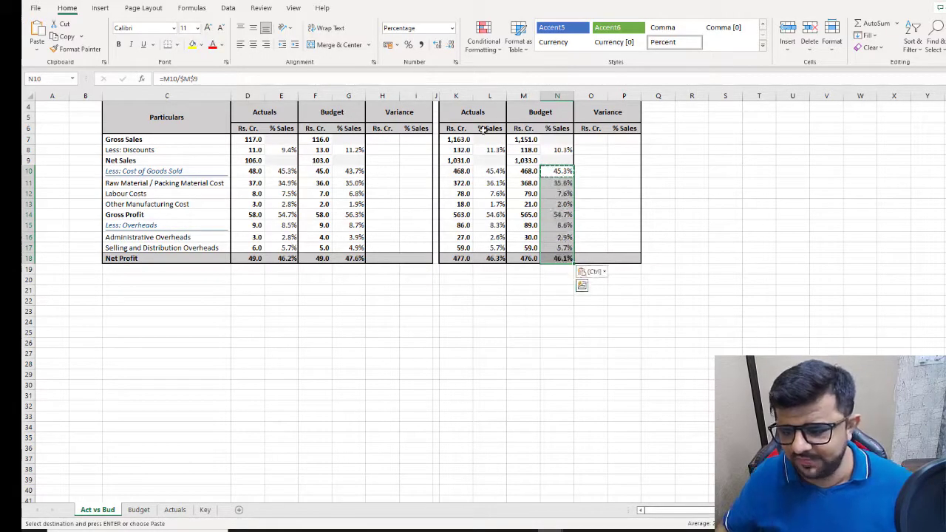
pyautogui.scroll(1, 484, 129)
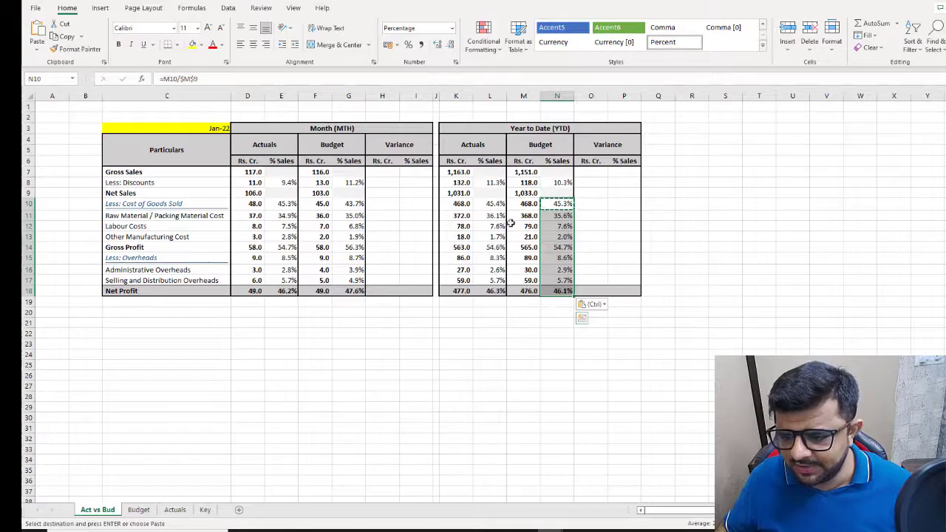
pyautogui.click(448, 342)
pyautogui.press('Escape')
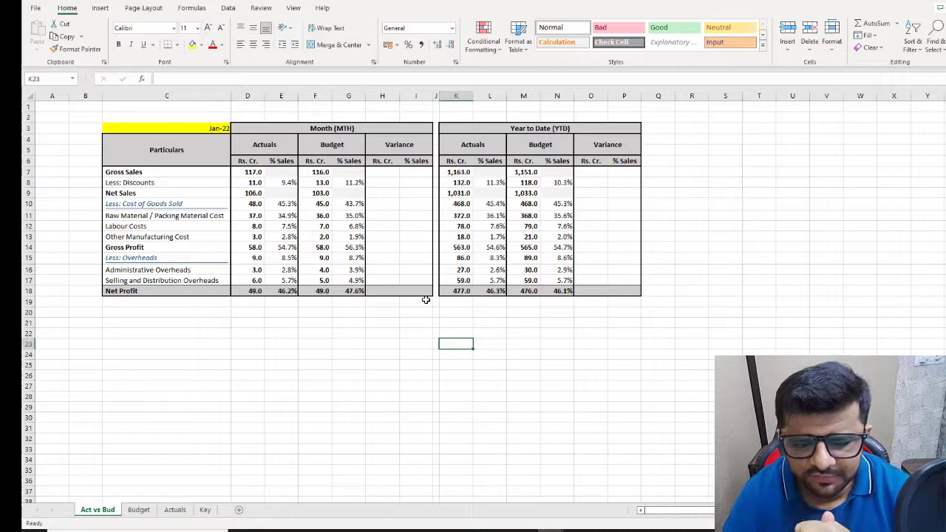
# Step: Enter =D7-F7 in H7 to calculate the monthly Gross Sales variance as actual minus budget
pyautogui.hscroll(3, 425, 299)
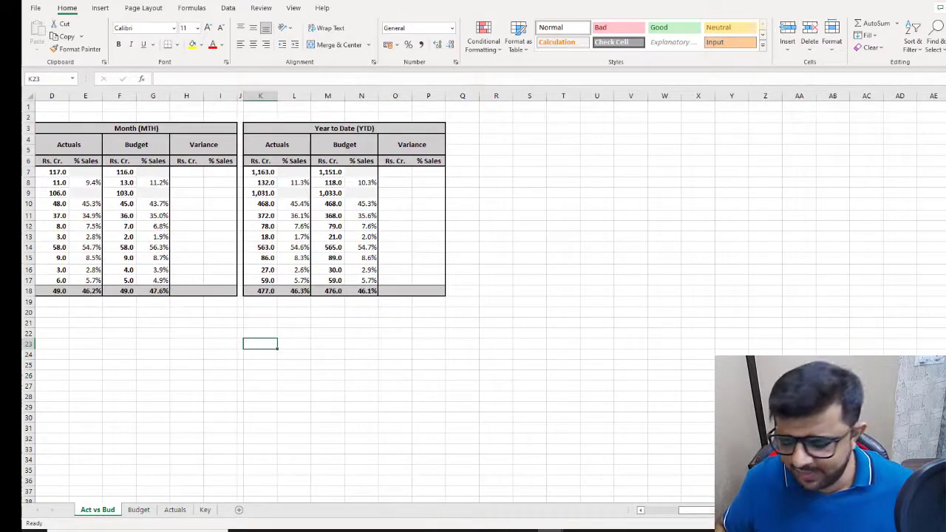
pyautogui.hscroll(-3, 431, 308)
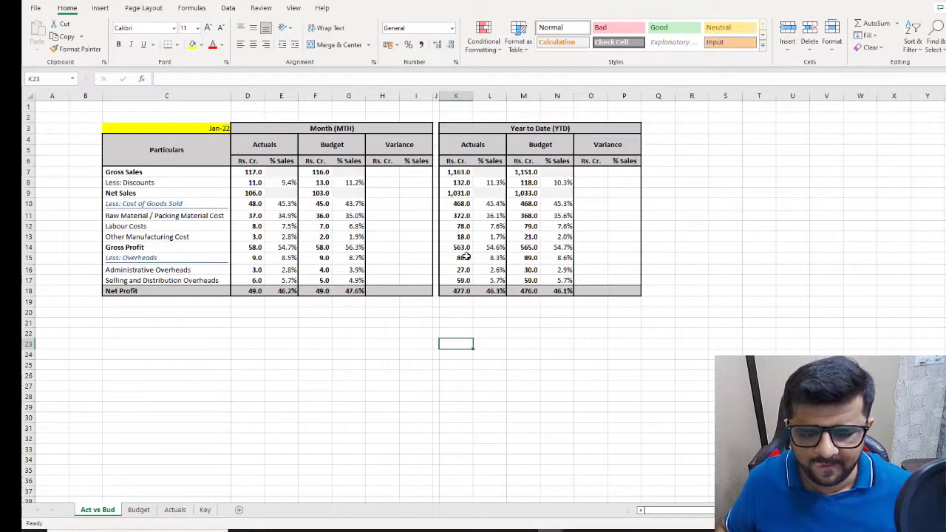
pyautogui.click(386, 174)
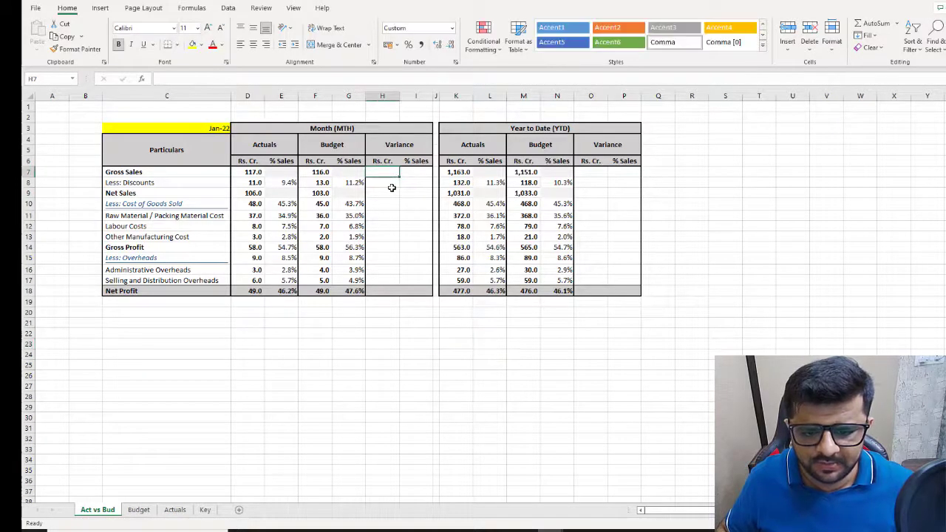
pyautogui.write('=')
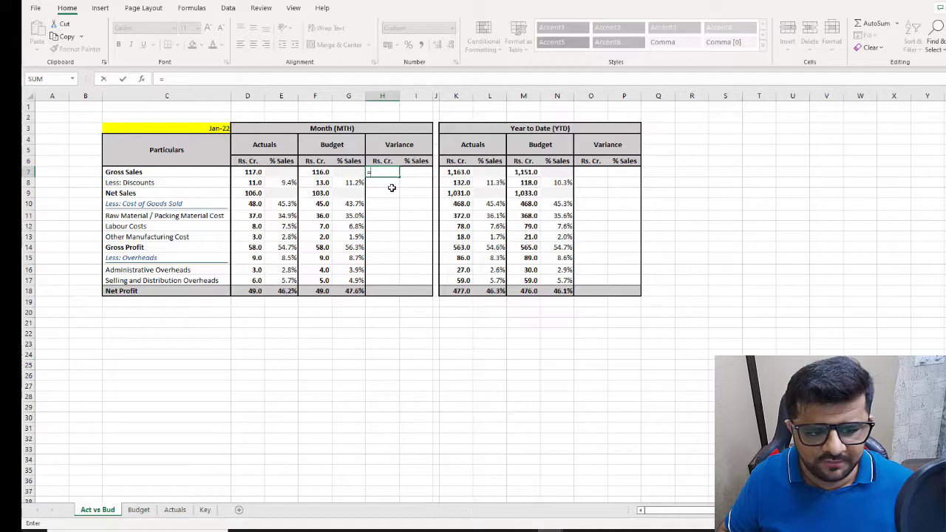
pyautogui.press('Left')
pyautogui.press('Left')
pyautogui.press('Left')
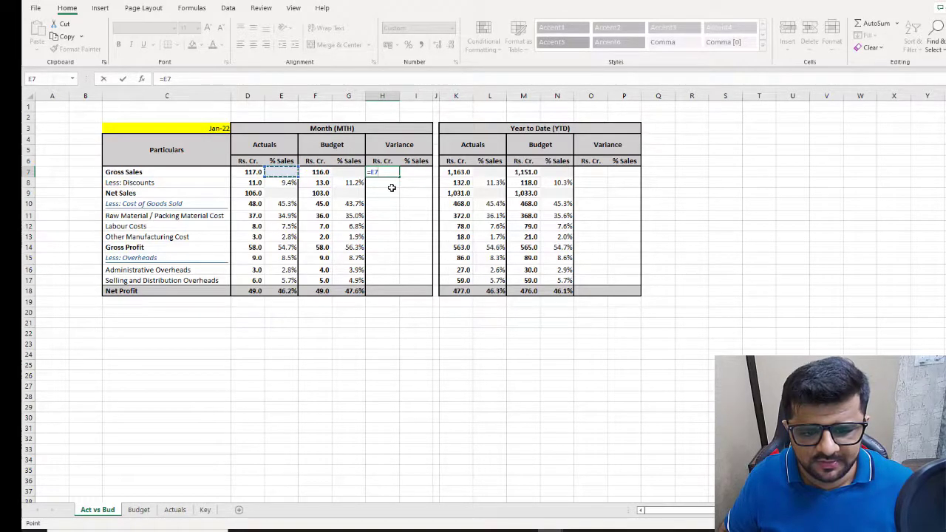
pyautogui.press('Left')
pyautogui.write('-')
pyautogui.press('Left')
pyautogui.press('Left')
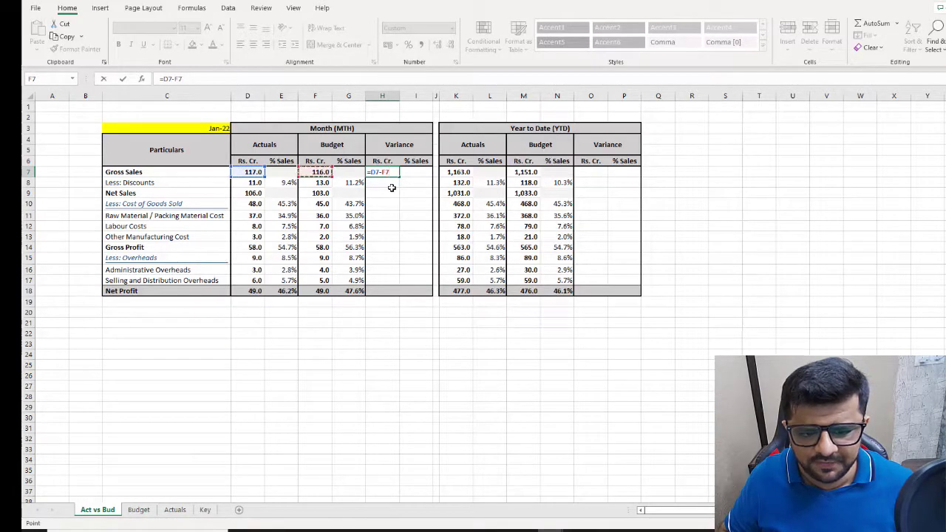
pyautogui.press('Return')
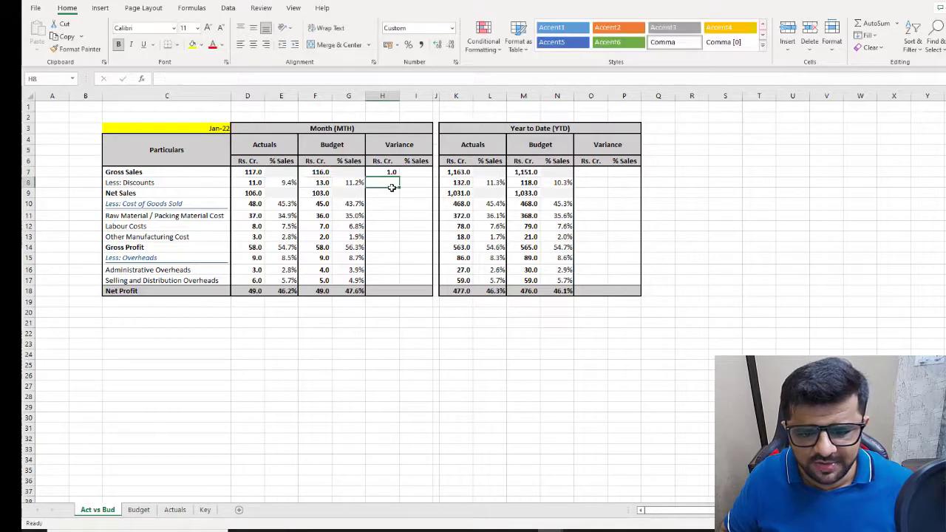
pyautogui.press('Up')
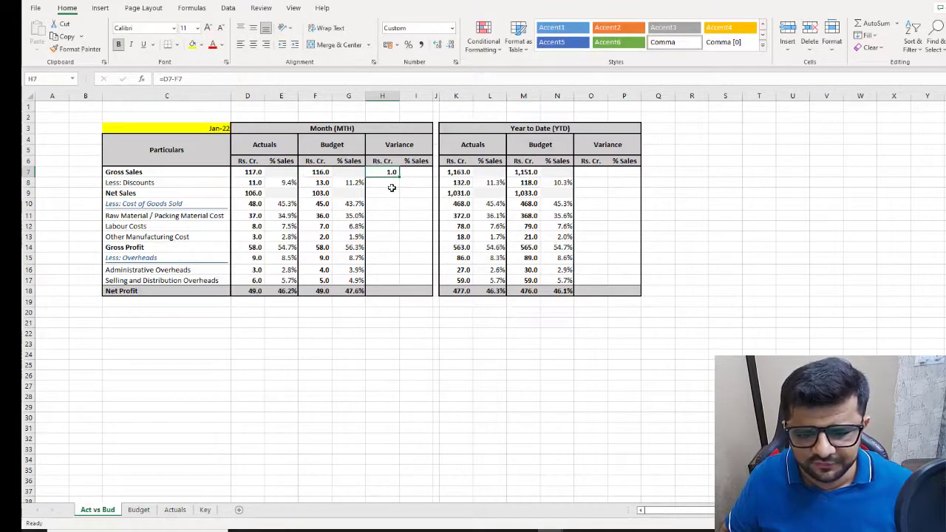
# Step: Enter =F8-D8 in H8 to calculate the monthly Discounts variance as budget minus actual
pyautogui.press('Down')
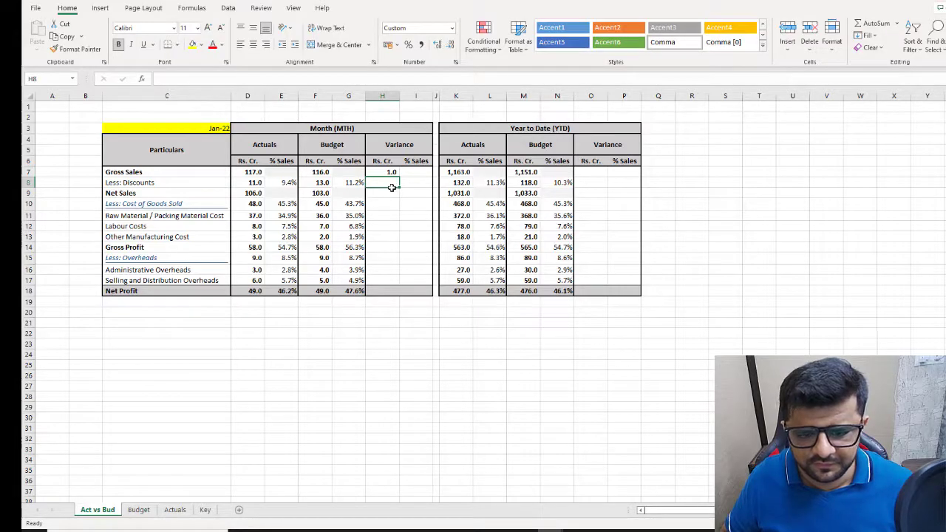
pyautogui.write('=')
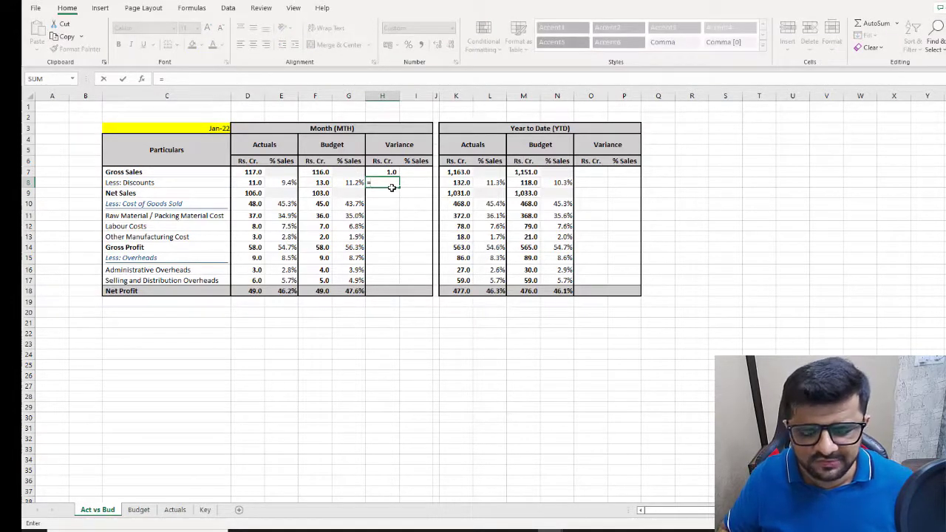
pyautogui.press('Left')
pyautogui.press('Left')
pyautogui.write('-')
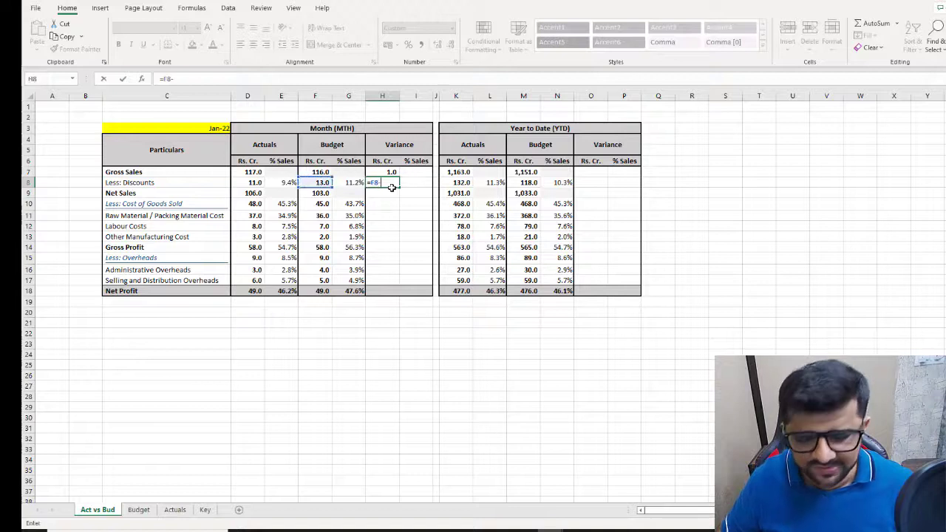
pyautogui.press('Left')
pyautogui.press('Left')
pyautogui.press('Left')
pyautogui.press('Left')
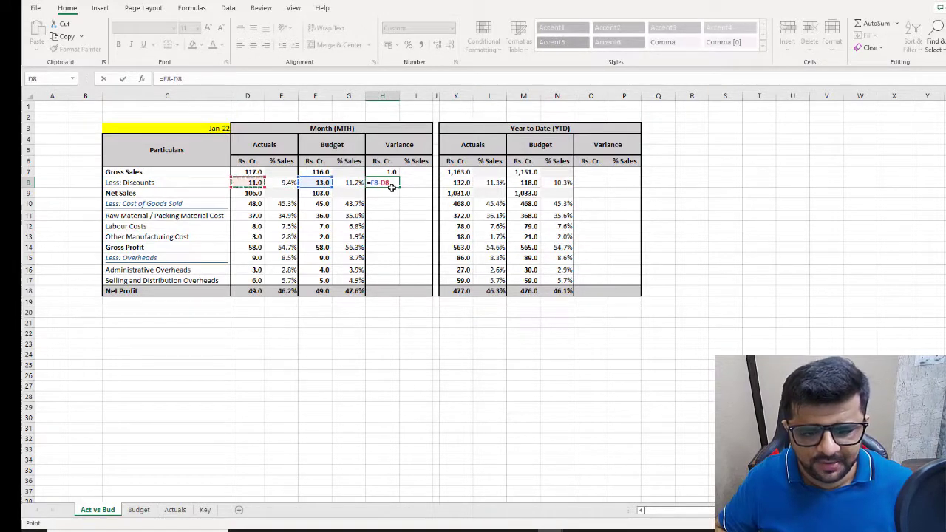
pyautogui.press('Return')
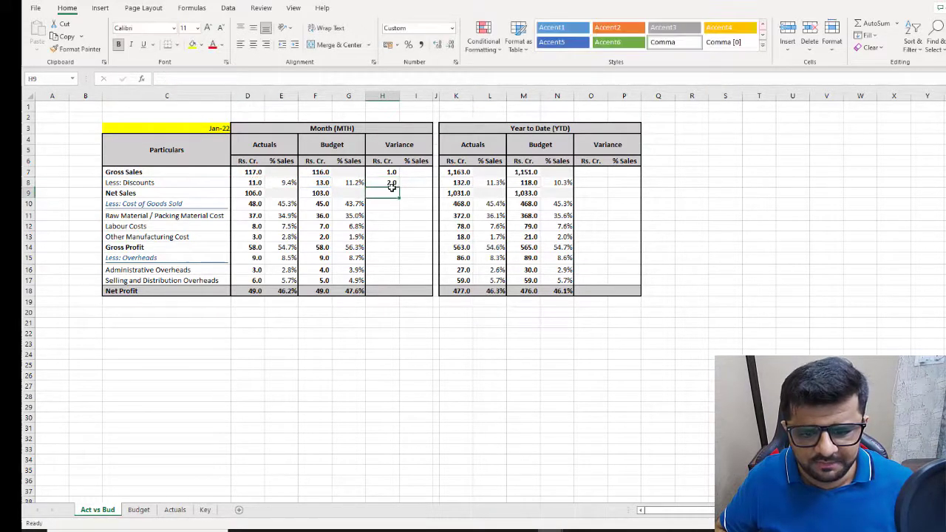
pyautogui.click(392, 186)
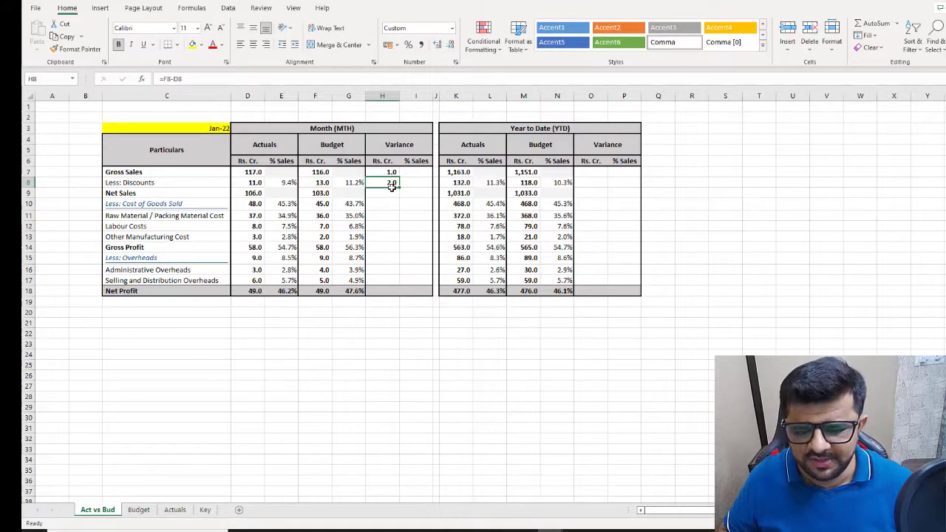
# Step: Enter =D9-F9 in H9 to calculate the monthly Net Sales variance as actual minus budget
pyautogui.press('Down')
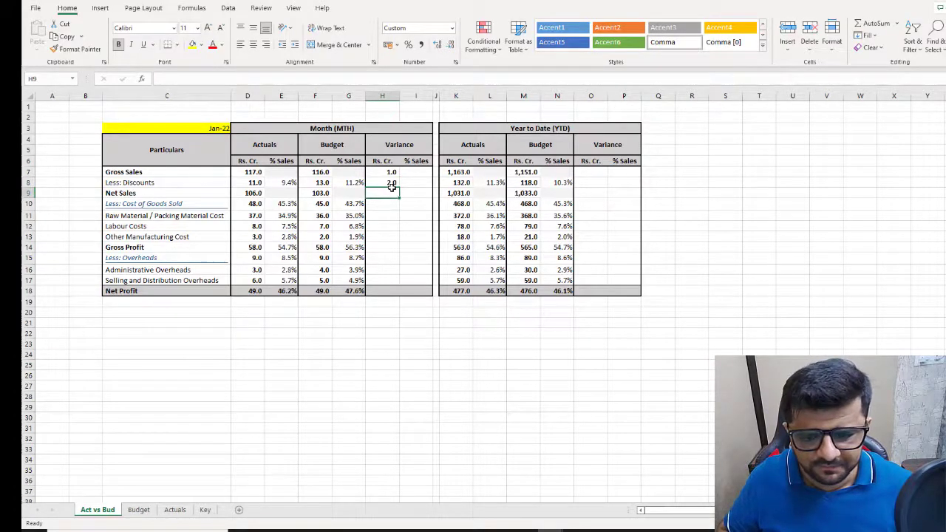
pyautogui.write('=')
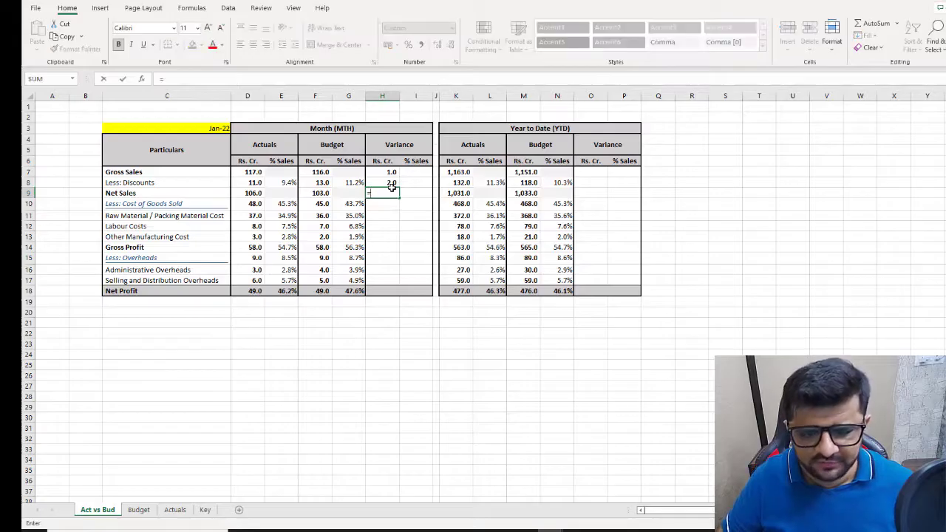
pyautogui.press('Left')
pyautogui.press('Left')
pyautogui.press('Left')
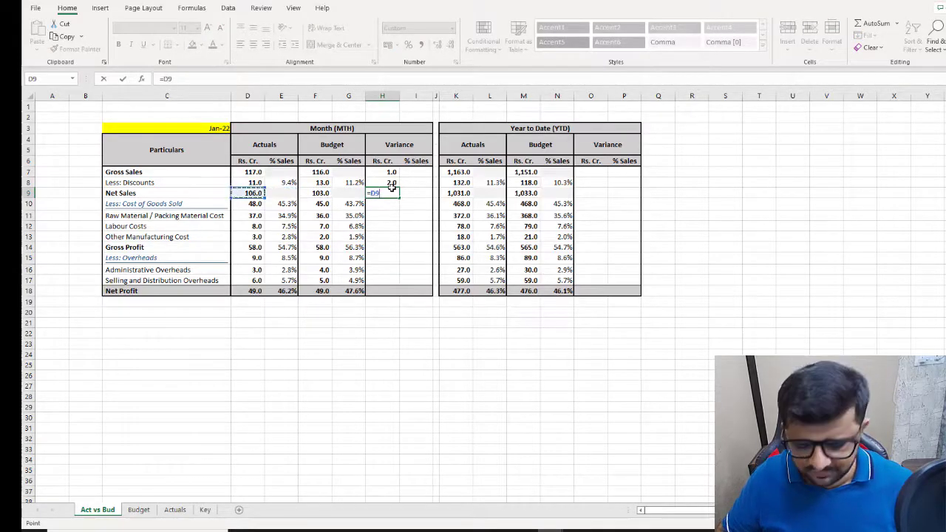
pyautogui.write('-')
pyautogui.press('Left')
pyautogui.press('Left')
pyautogui.press('Return')
pyautogui.press('Up')
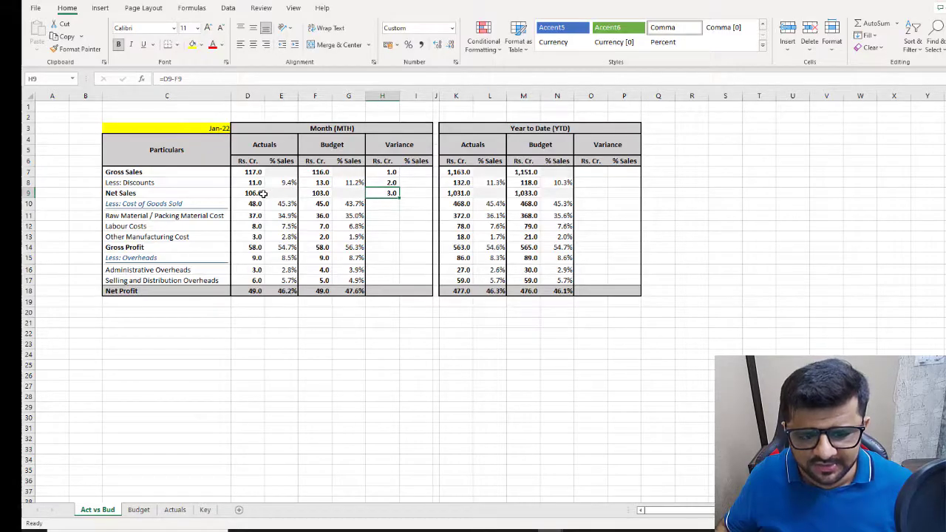
# Step: Enter =F10-D10 in H10 to calculate the monthly Cost of Goods Sold variance as budget minus actual
pyautogui.click(393, 205)
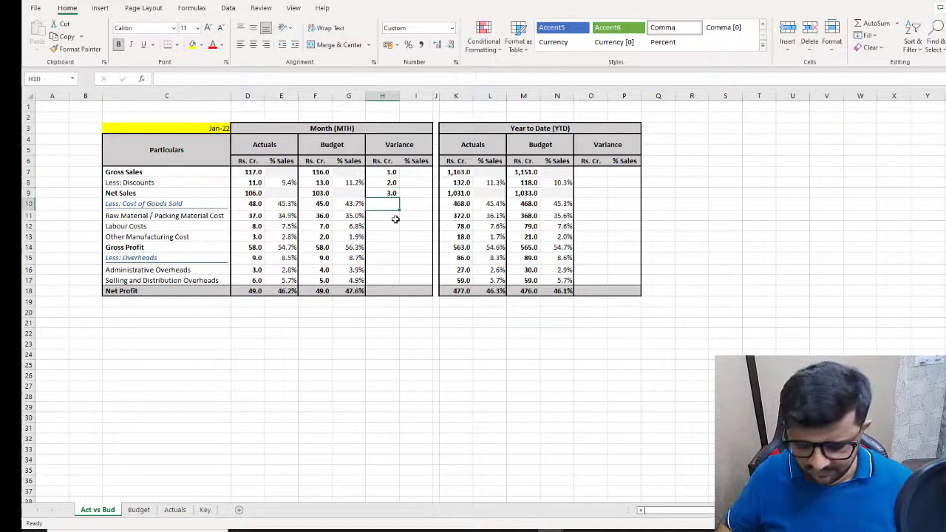
pyautogui.write('=')
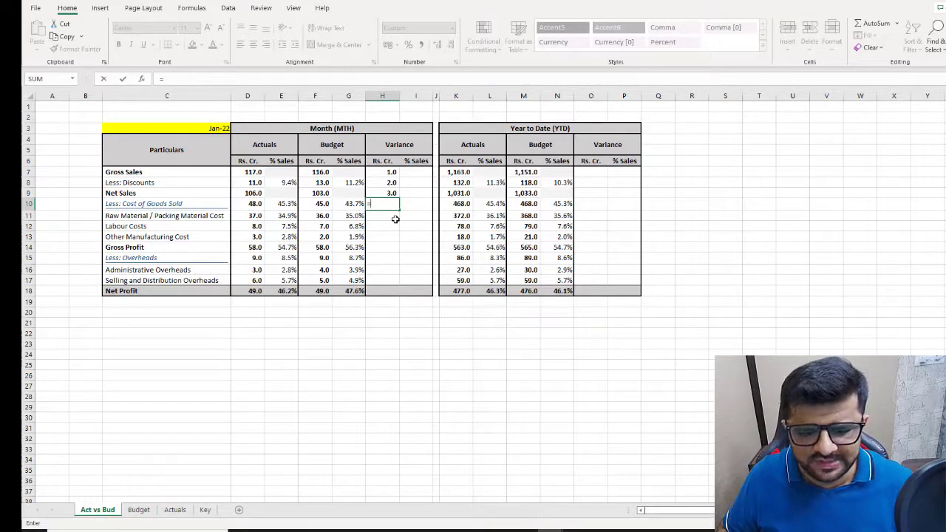
pyautogui.press('Left')
pyautogui.press('Left')
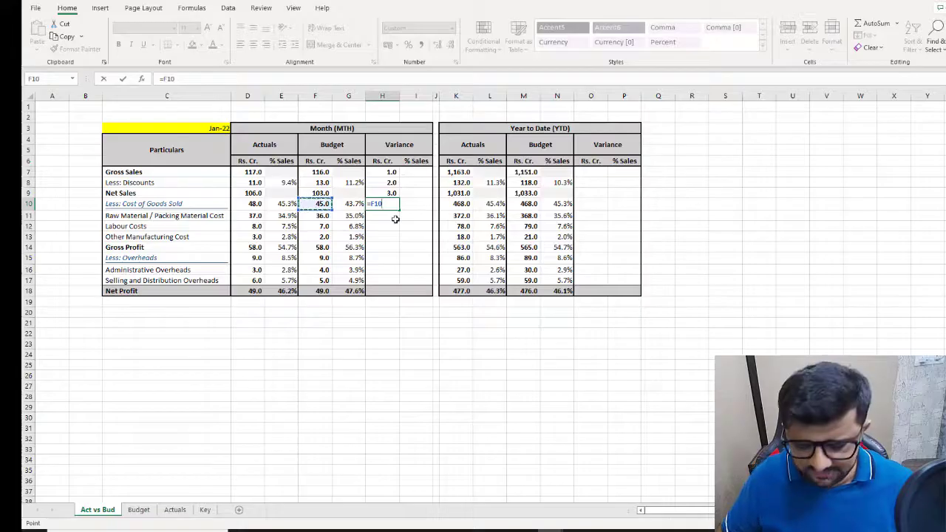
pyautogui.write('-')
pyautogui.press('Left')
pyautogui.press('Left')
pyautogui.press('Left')
pyautogui.press('Left')
pyautogui.press('Return')
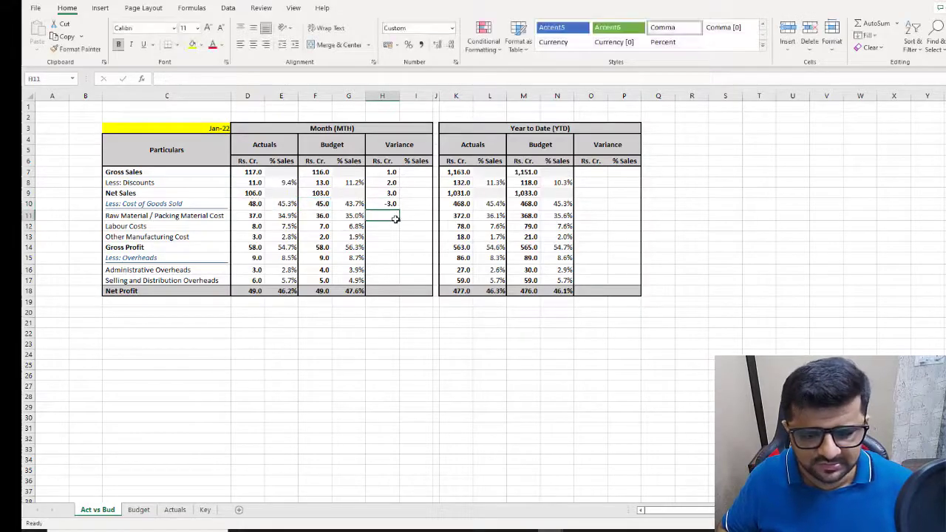
# Step: Fill the H10 budget-minus-actual formula down through H14 in the monthly Variance column
pyautogui.hotkey('ctrl', 'd')
pyautogui.press('Return')
pyautogui.hotkey('ctrl', 'd')
pyautogui.press('Return')
pyautogui.hotkey('ctrl', 'd')
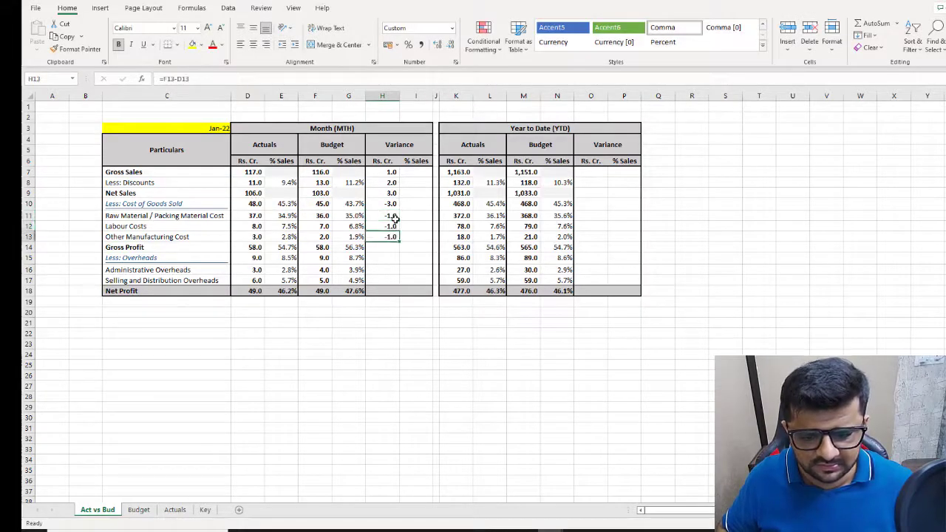
pyautogui.press('Return')
pyautogui.hotkey('ctrl', 'd')
pyautogui.press('Up')
pyautogui.press('Up')
pyautogui.press('Up')
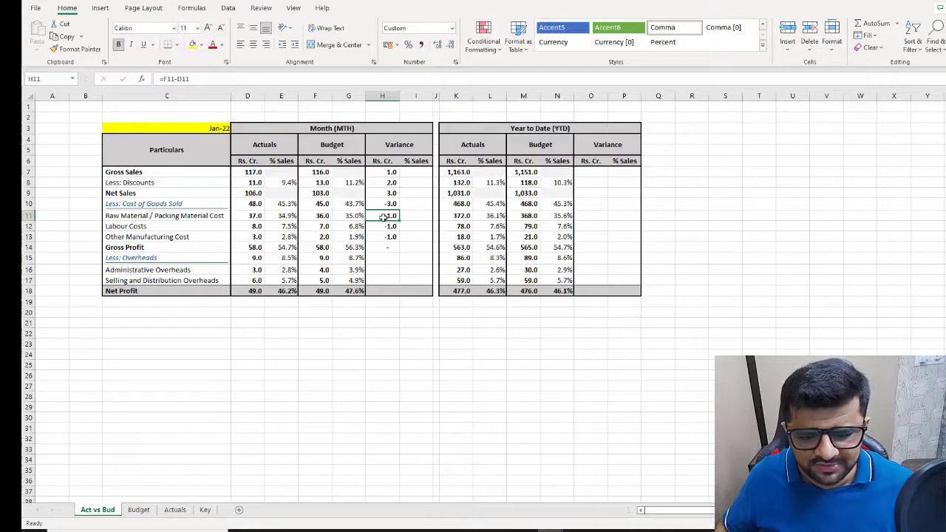
# Step: Copy the H14 budget-minus-actual variance formula into H15:H17 for the overhead rows
pyautogui.click(382, 246)
pyautogui.hotkey('ctrl', 'c')
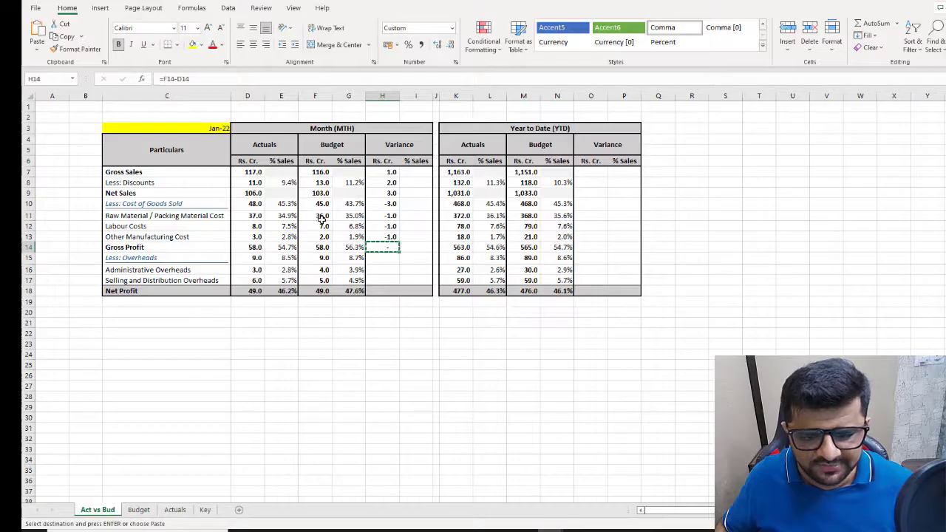
pyautogui.moveTo(389, 255); pyautogui.dragTo(386, 277)
pyautogui.hotkey('ctrl', 'v')
# Step: Enter =F18-D18 in H18 as the monthly Net Profit variance
pyautogui.click(386, 280)
pyautogui.hotkey('ctrl', 'c')
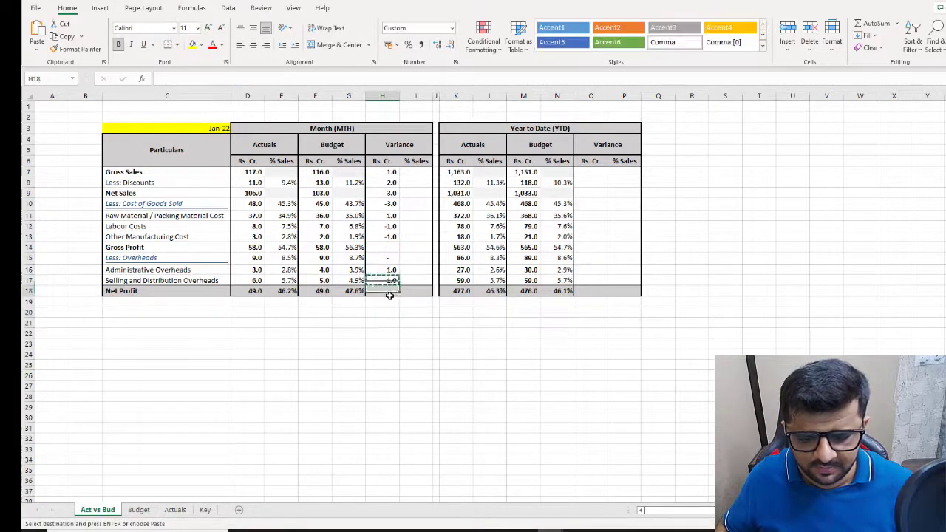
pyautogui.click(398, 291)
pyautogui.write('=F18-D18')
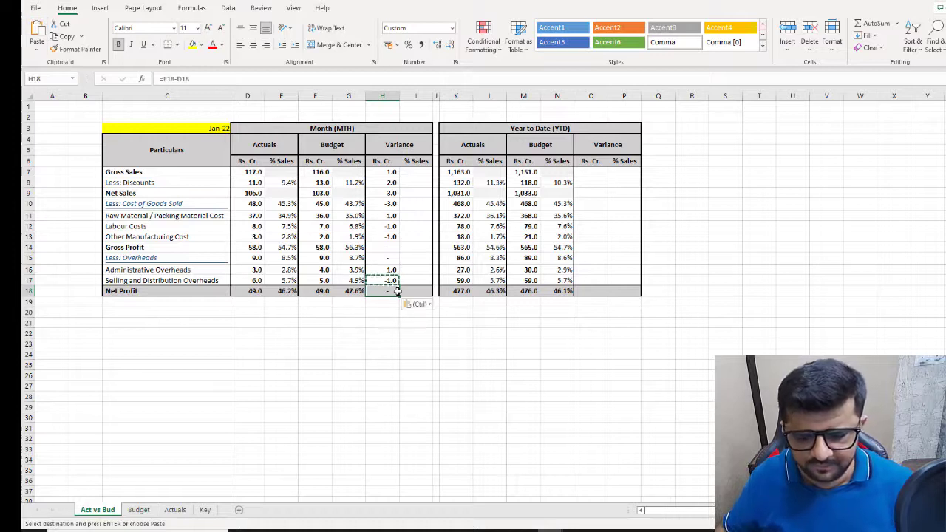
pyautogui.hotkey('ctrl', 'Return')
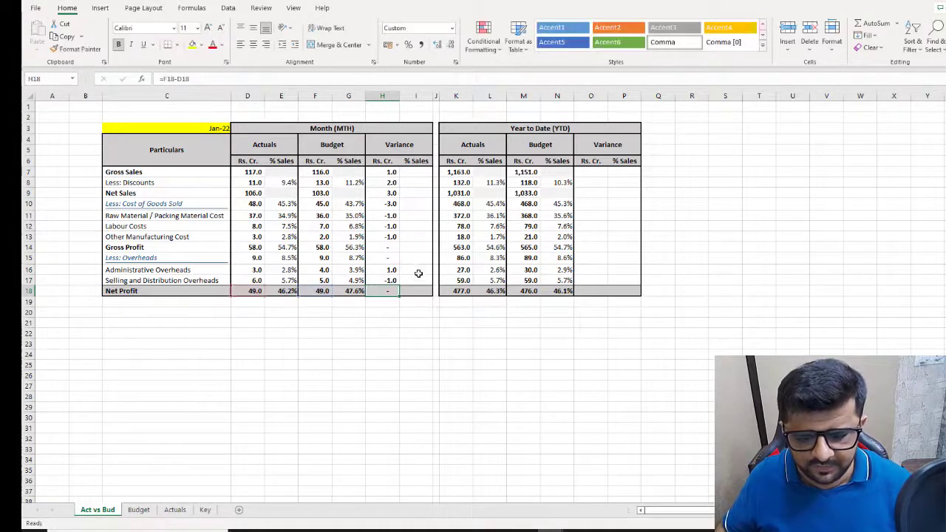
# Step: Shorten the percentage column header under the monthly Variance in I6 to "%"
pyautogui.click(420, 173)
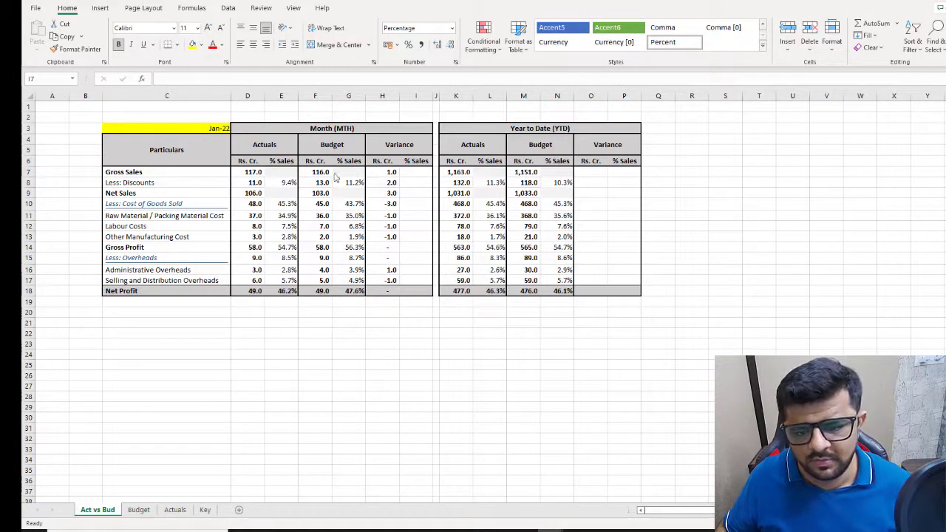
pyautogui.hotkey('alt', 'Tab')
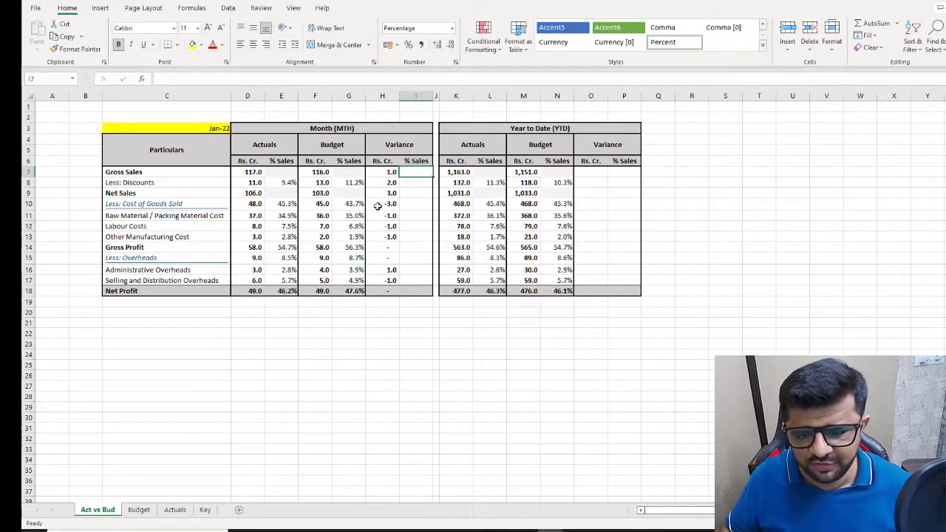
pyautogui.press('Up')
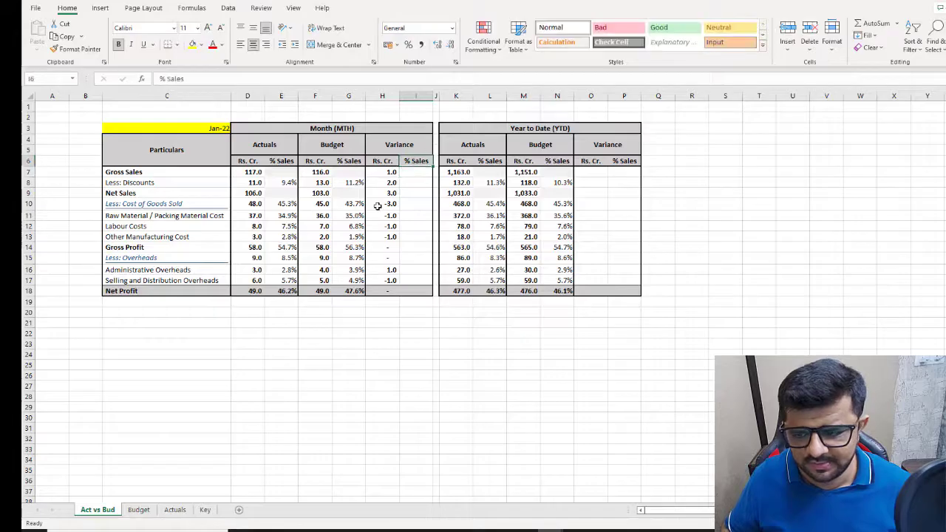
pyautogui.click(318, 164)
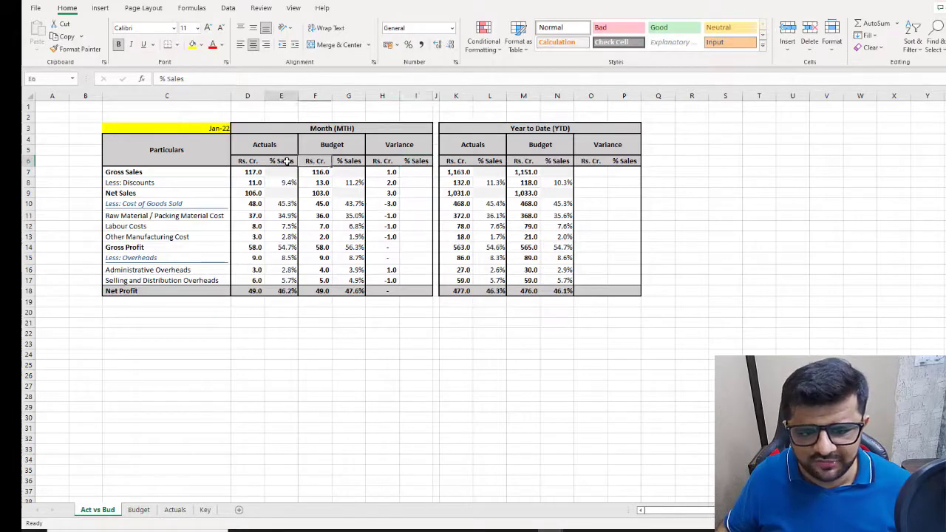
pyautogui.click(286, 160)
pyautogui.doubleClick(410, 164)
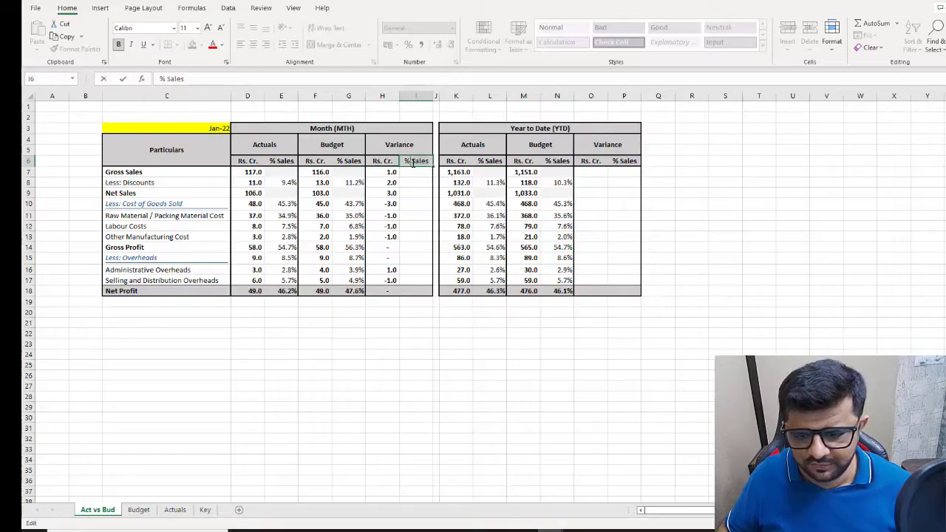
pyautogui.press('BackSpace')
pyautogui.press('BackSpace')
pyautogui.press('BackSpace')
pyautogui.press('BackSpace')
pyautogui.press('BackSpace')
pyautogui.press('BackSpace')
pyautogui.press('Return')
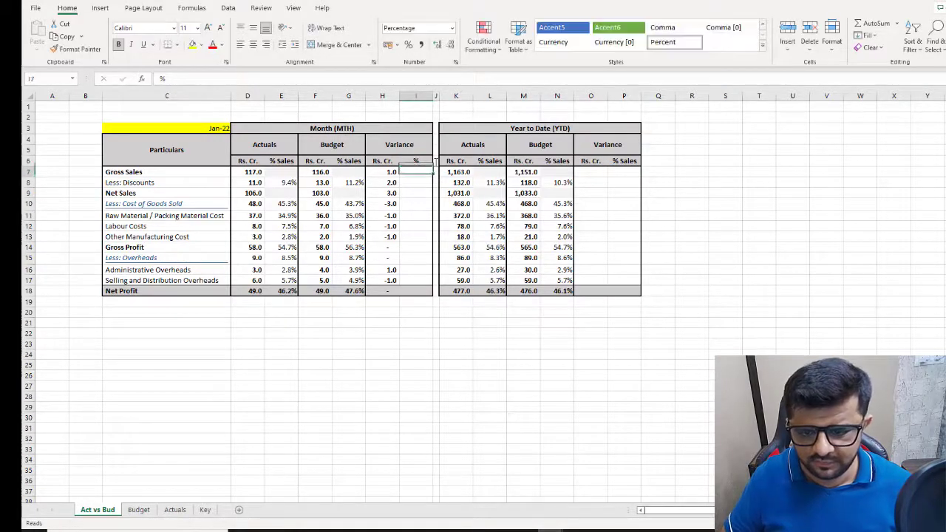
# Step: Copy the "%" header from I6 to the Year to Date Variance header in P6
pyautogui.click(417, 161)
pyautogui.hotkey('ctrl', 'c')
pyautogui.click(605, 163)
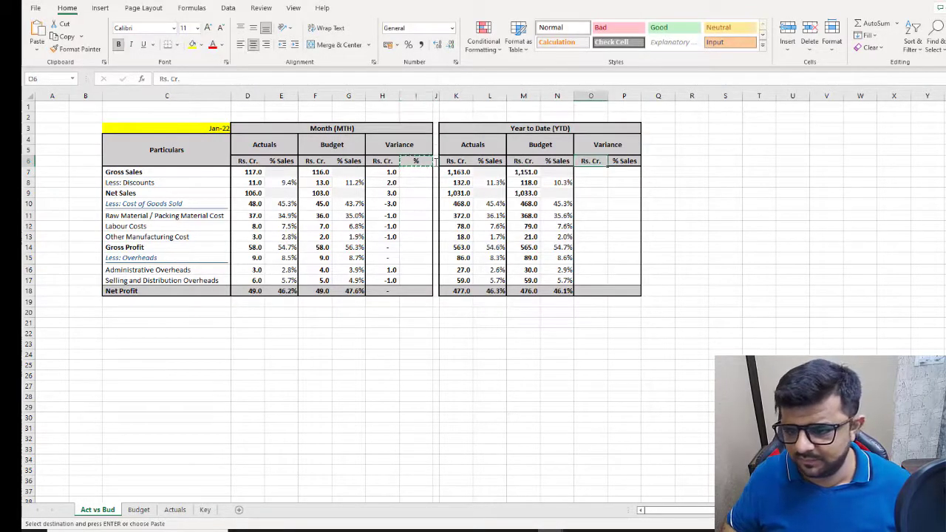
pyautogui.press('Right')
pyautogui.hotkey('ctrl', 'v')
# Step: Change the monthly Variance percentage header in I6 to "% Var"
pyautogui.click(418, 182)
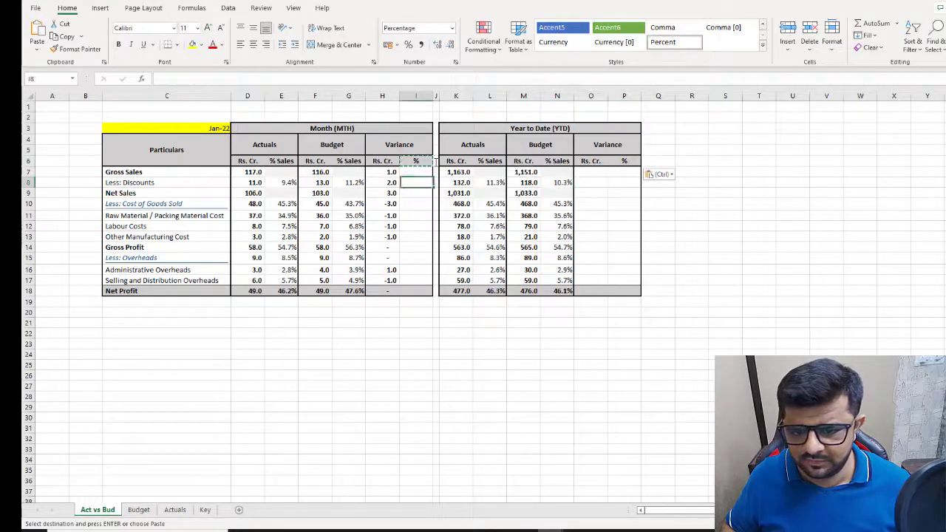
pyautogui.click(418, 161)
pyautogui.click(382, 78)
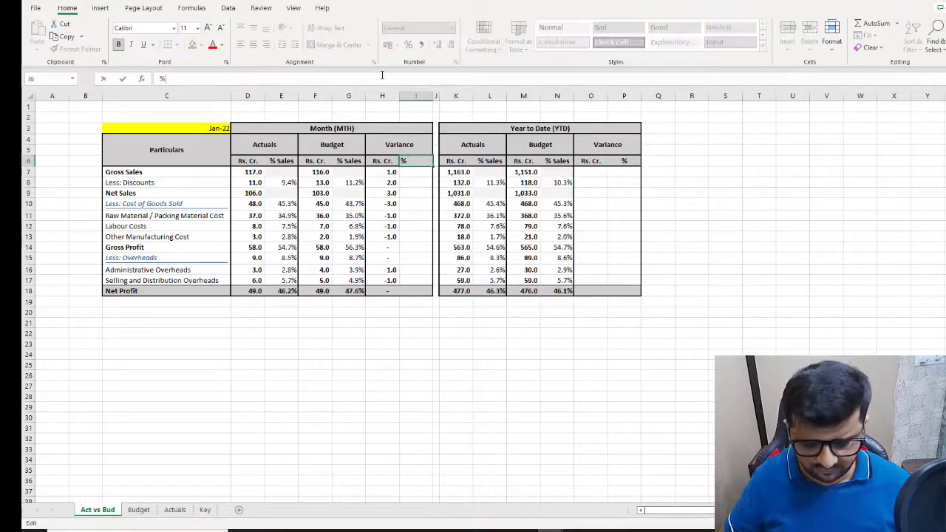
pyautogui.write('Var')
pyautogui.hotkey('ctrl', 'Return')
# Step: Copy the "% Var" header from I6 to P6 under the Year to Date Variance
pyautogui.hotkey('ctrl', 'c')
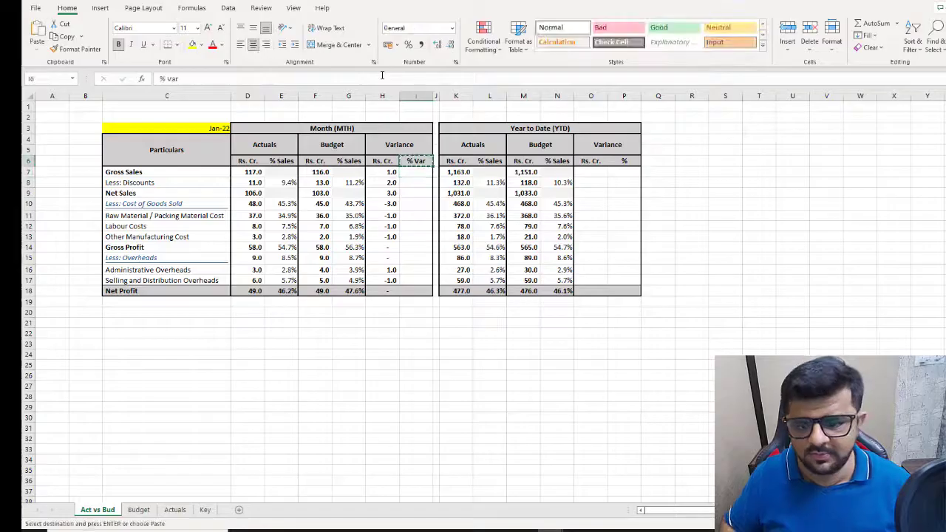
pyautogui.press('Right')
pyautogui.press('Right')
pyautogui.press('Right')
pyautogui.press('Right')
pyautogui.press('Right')
pyautogui.press('Right')
pyautogui.press('Right')
pyautogui.hotkey('ctrl', 'v')
pyautogui.press('Down')
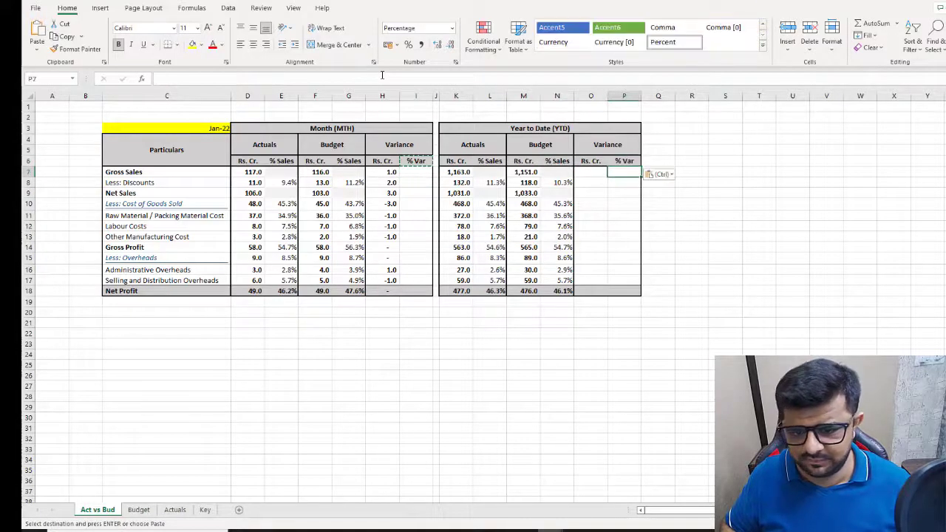
# Step: Enter =(H7/F7) in I7 to calculate the monthly Gross Sales % Var against budget
pyautogui.press('Left')
pyautogui.press('Left')
pyautogui.press('Left')
pyautogui.press('Left')
pyautogui.press('Left')
pyautogui.press('Left')
pyautogui.press('Left')
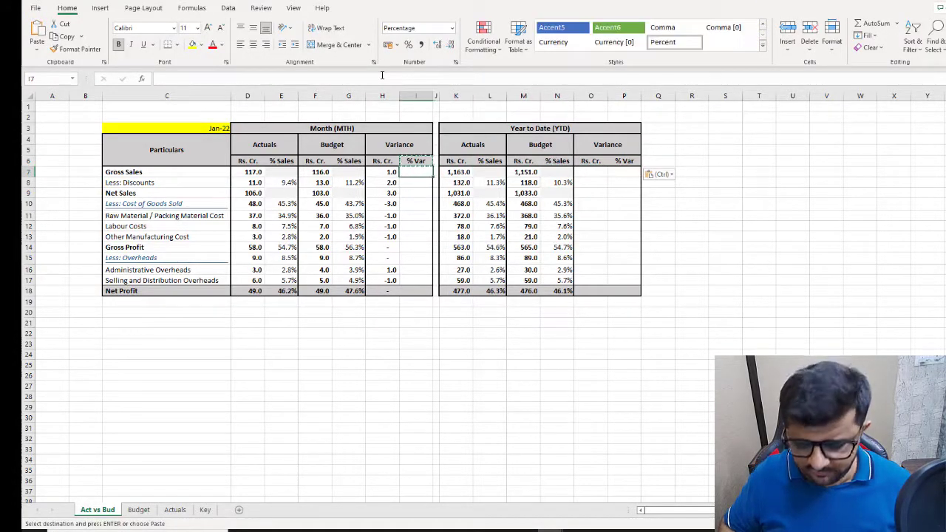
pyautogui.write('=(')
pyautogui.press('Left')
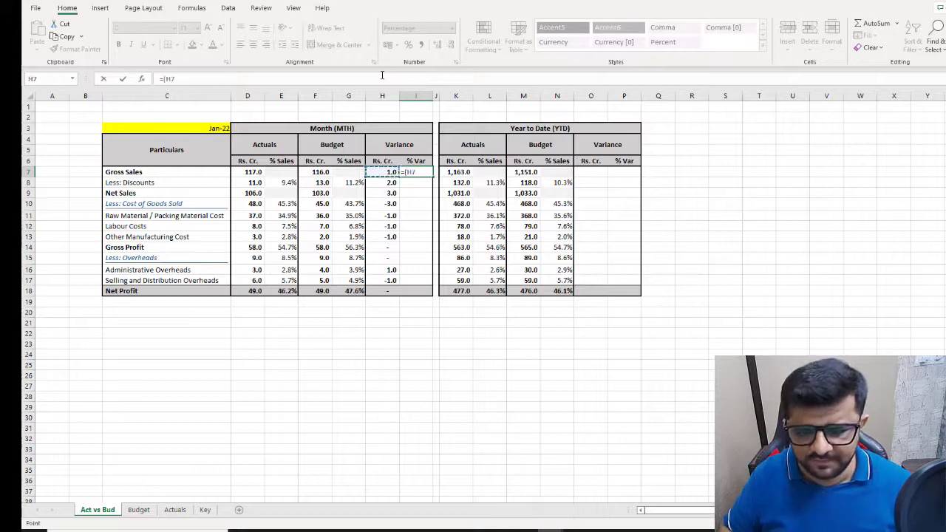
pyautogui.write('/')
pyautogui.press('Left')
pyautogui.press('Left')
pyautogui.press('Left')
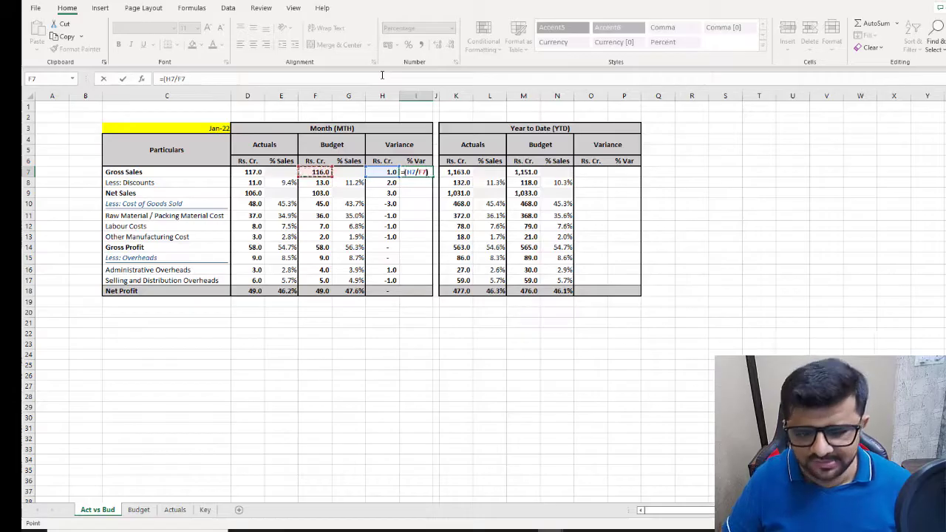
pyautogui.write(')')
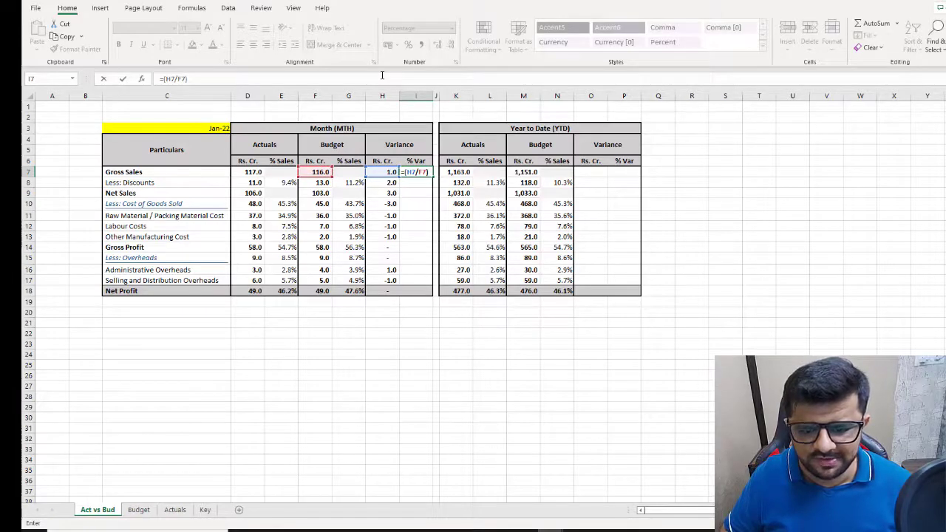
pyautogui.hotkey('ctrl', 'Return')
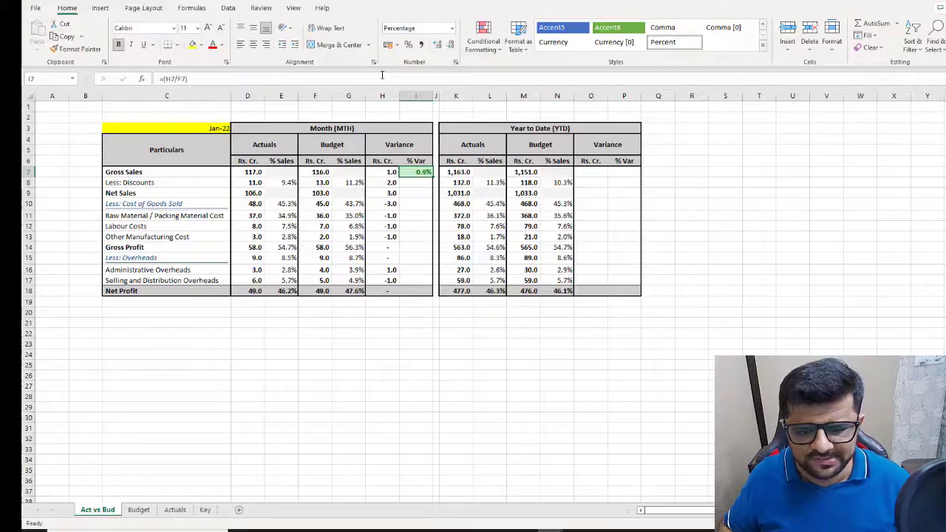
pyautogui.press('F2')
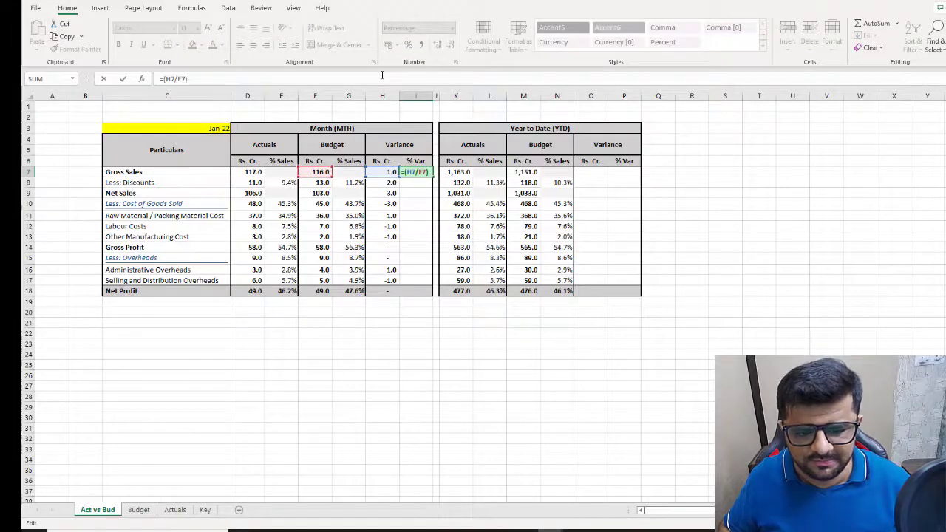
pyautogui.hotkey('ctrl', 'Return')
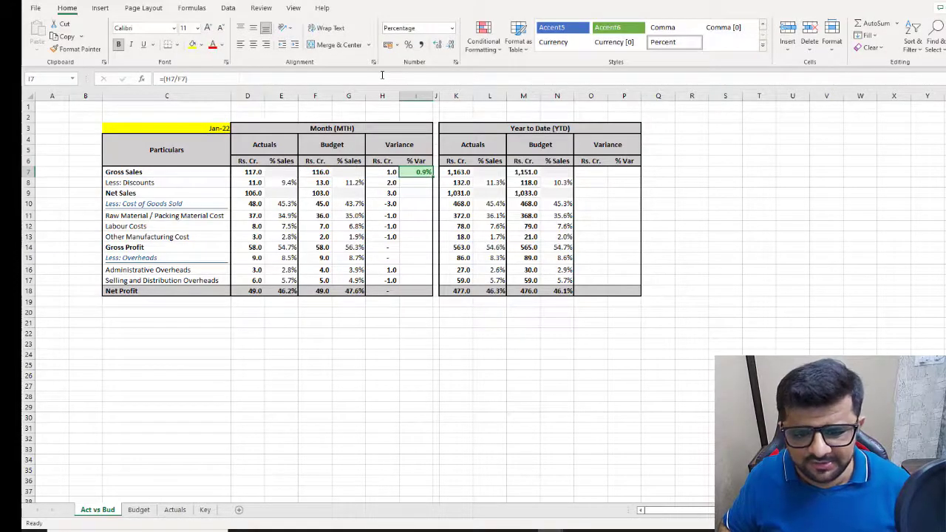
# Step: Enter =(H8/D8) in I8 to calculate the monthly Discounts % Var against actuals
pyautogui.press('Down')
pyautogui.write('=')
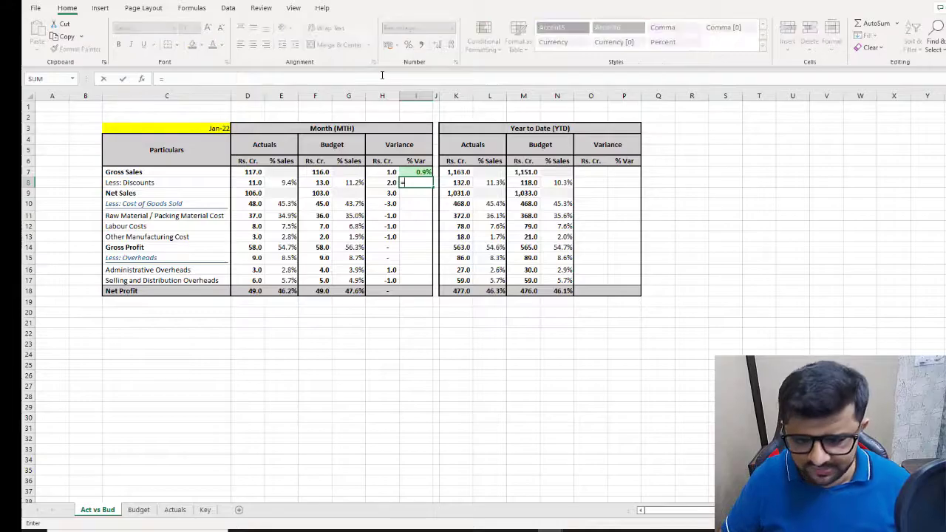
pyautogui.write('(')
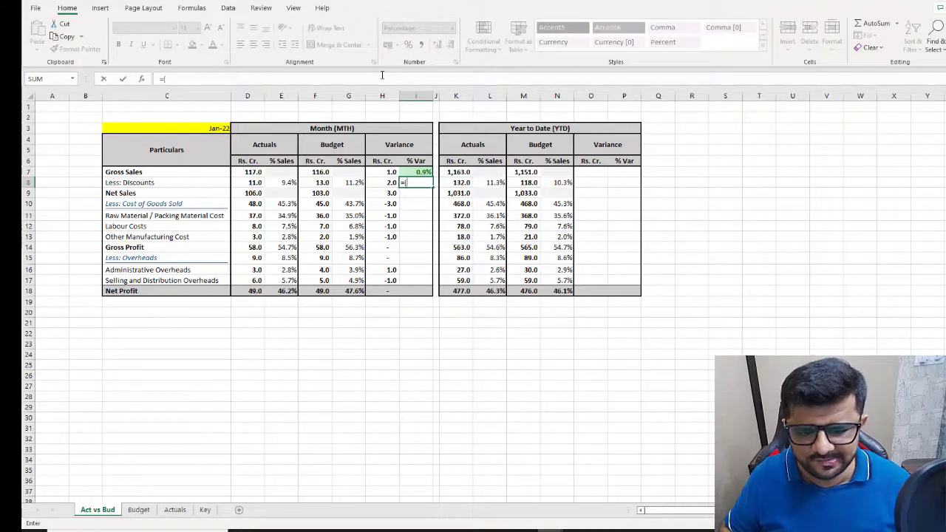
pyautogui.press('Left')
pyautogui.write('/')
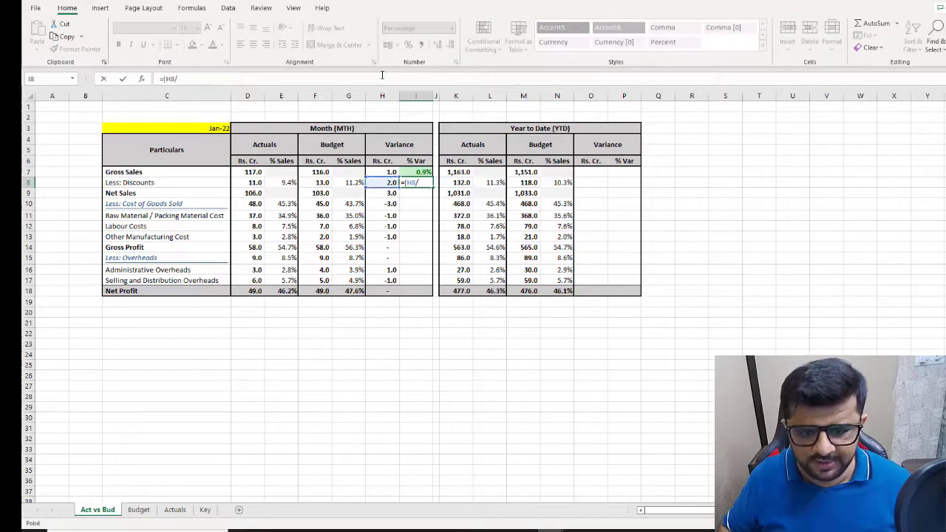
pyautogui.press('Left')
pyautogui.press('Left')
pyautogui.press('Left')
pyautogui.press('Left')
pyautogui.press('Left')
pyautogui.press('Return')
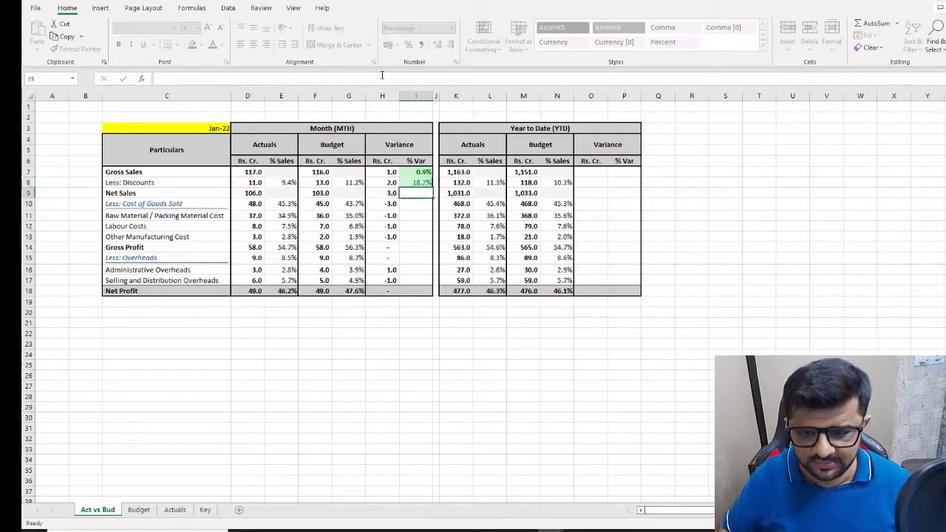
pyautogui.press('Up')
pyautogui.press('Down')
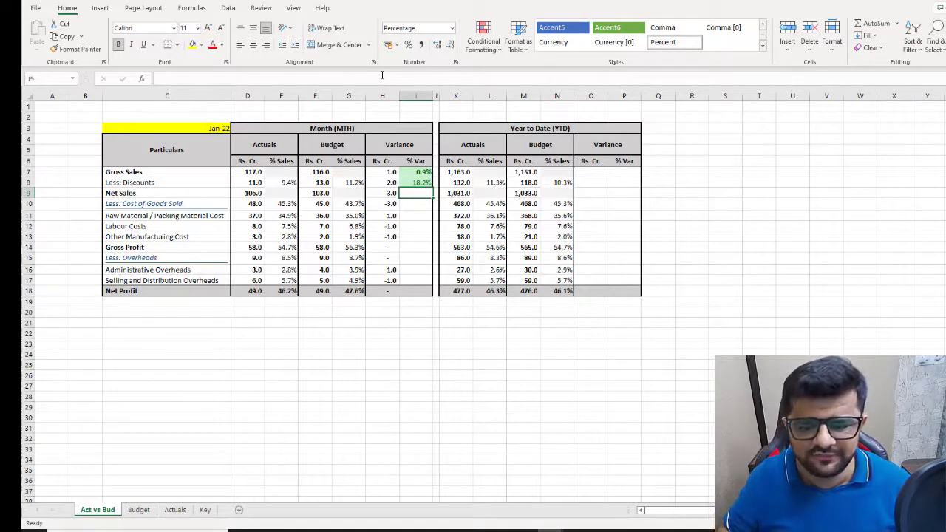
# Step: Copy the Gross Sales % Var formula from I7 to Net Sales in I9, giving =(H9/F9)
pyautogui.press('Up')
pyautogui.hotkey('shift', 'Up')
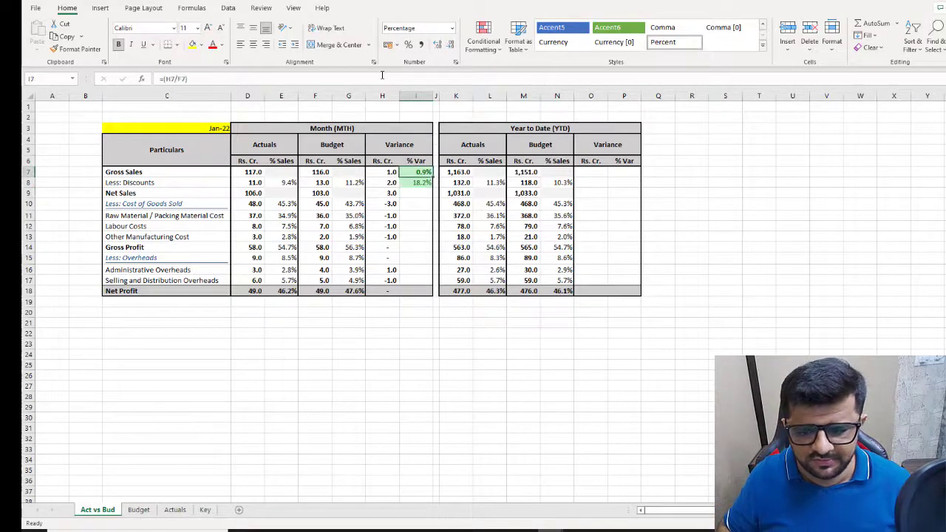
pyautogui.hotkey('ctrl', 'c')
pyautogui.press('Down')
pyautogui.hotkey('ctrl', 'v')
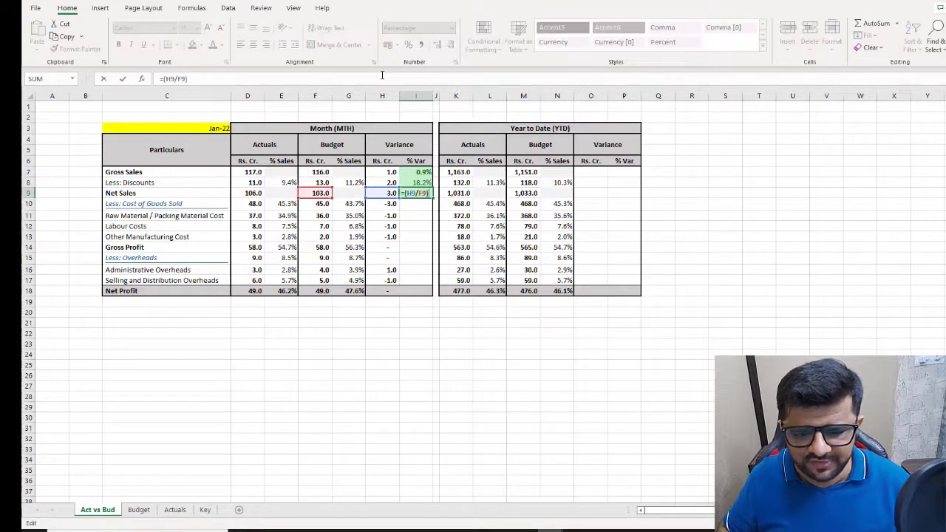
# Step: Copy the Discounts % Var formula from I8 into I10:I17, dividing each variance by its actual
pyautogui.press('Up')
pyautogui.press('Down')
pyautogui.press('Down')
pyautogui.hotkey('shift', 'Down')
pyautogui.hotkey('shift', 'Down')
pyautogui.hotkey('shift', 'Down')
pyautogui.hotkey('shift', 'Down')
pyautogui.hotkey('shift', 'Down')
pyautogui.hotkey('shift', 'Down')
pyautogui.hotkey('shift', 'Down')
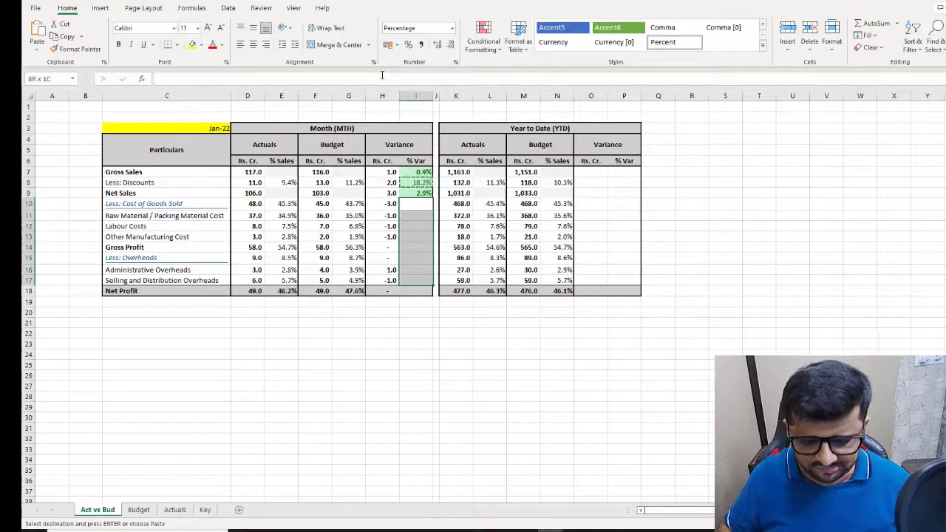
pyautogui.hotkey('ctrl', 'v')
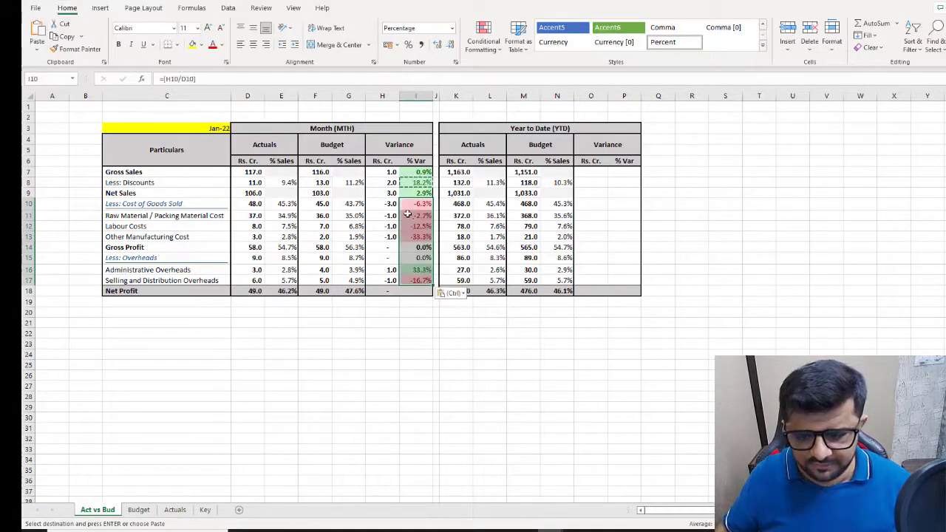
# Step: Copy the Net Sales % Var formula from I9 to Net Profit in I18, giving =(H18/F18)
pyautogui.click(427, 290)
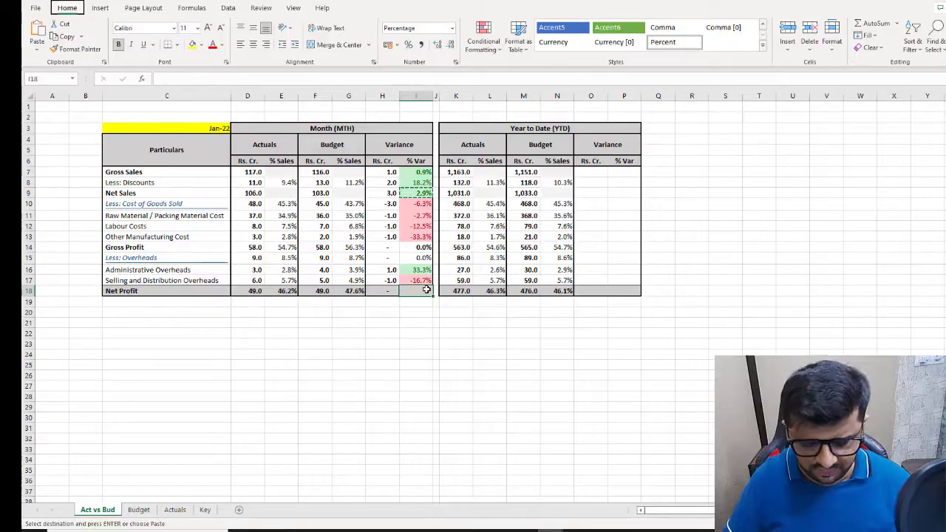
pyautogui.hotkey('ctrl', 'v')
pyautogui.press('Escape')
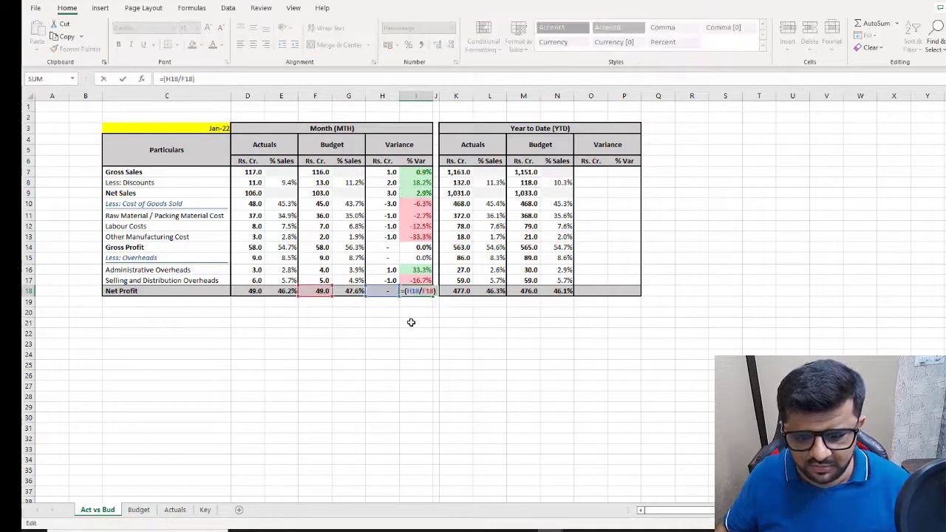
pyautogui.press('F2')
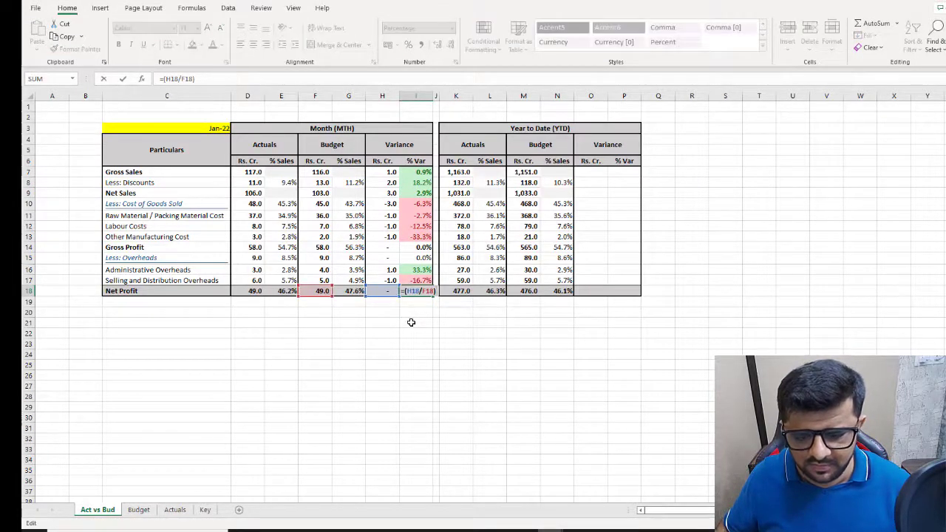
pyautogui.press('Escape')
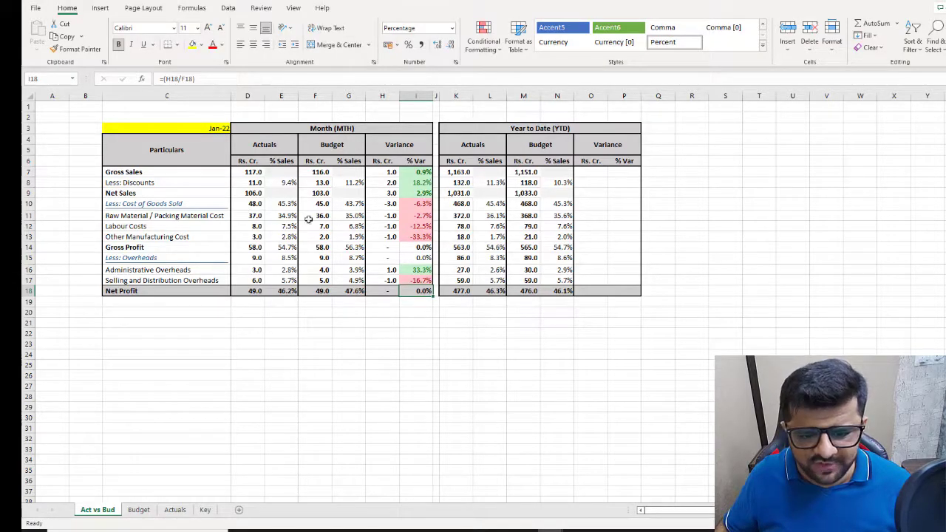
# Step: Review the monthly actual, budget and % Var cells for the manufacturing cost lines and Administrative Overheads
pyautogui.click(251, 228)
pyautogui.click(321, 227)
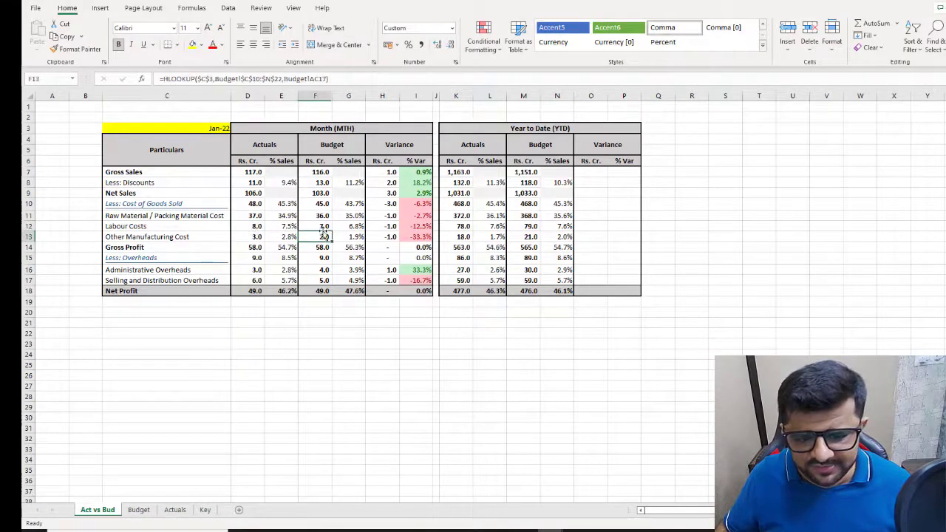
pyautogui.click(416, 228)
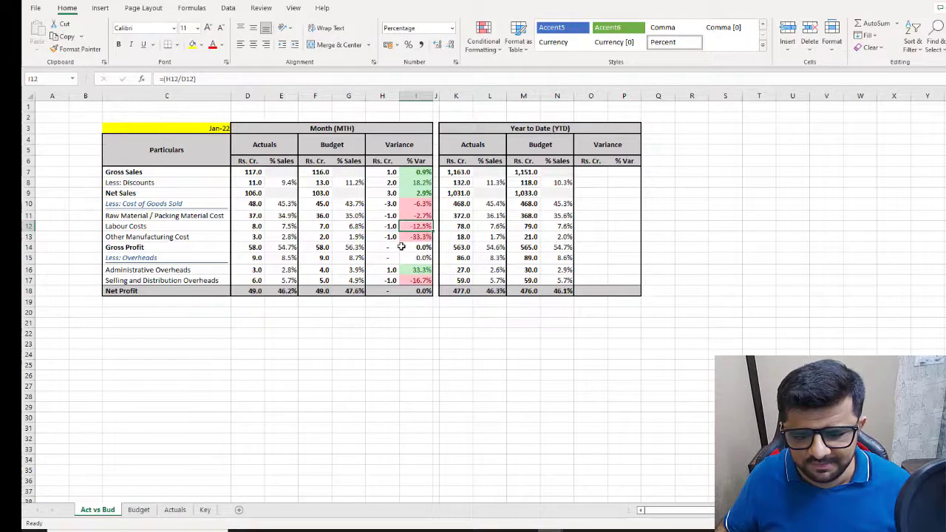
pyautogui.click(254, 229)
pyautogui.click(422, 228)
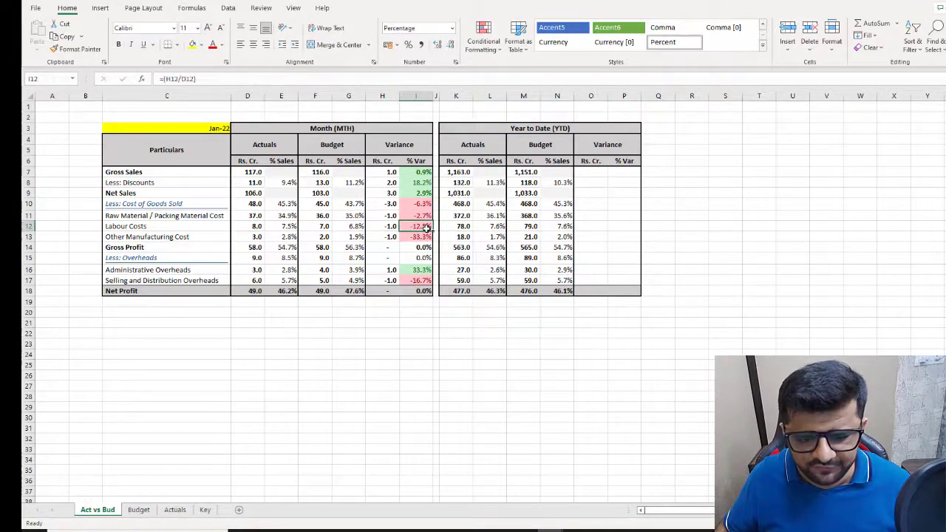
pyautogui.click(249, 271)
pyautogui.click(315, 271)
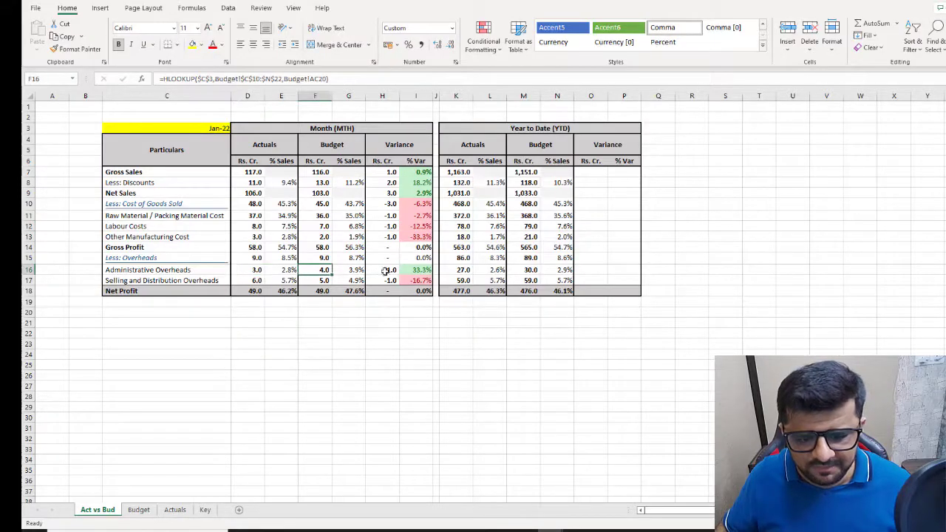
pyautogui.click(417, 271)
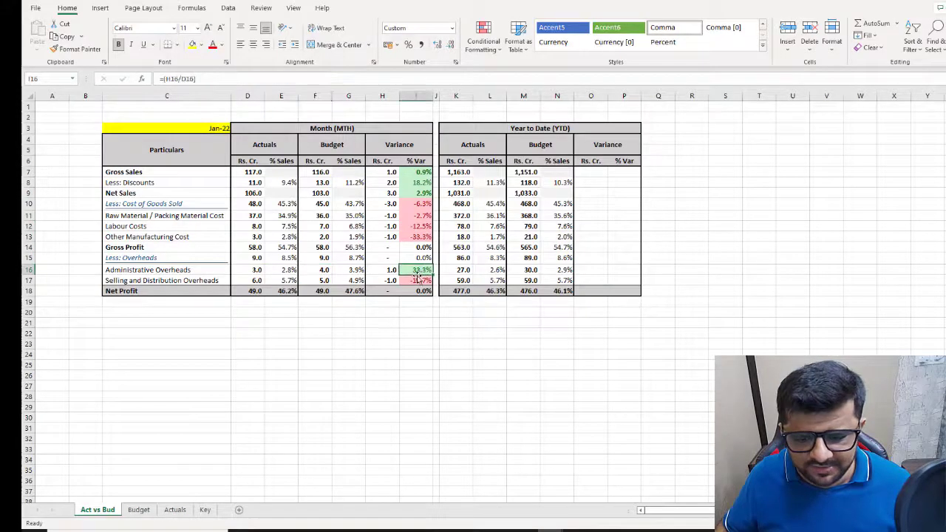
# Step: Copy the monthly % Var formulas from I7:I17 into the year-to-date % Var cells P7:P17
pyautogui.click(422, 174)
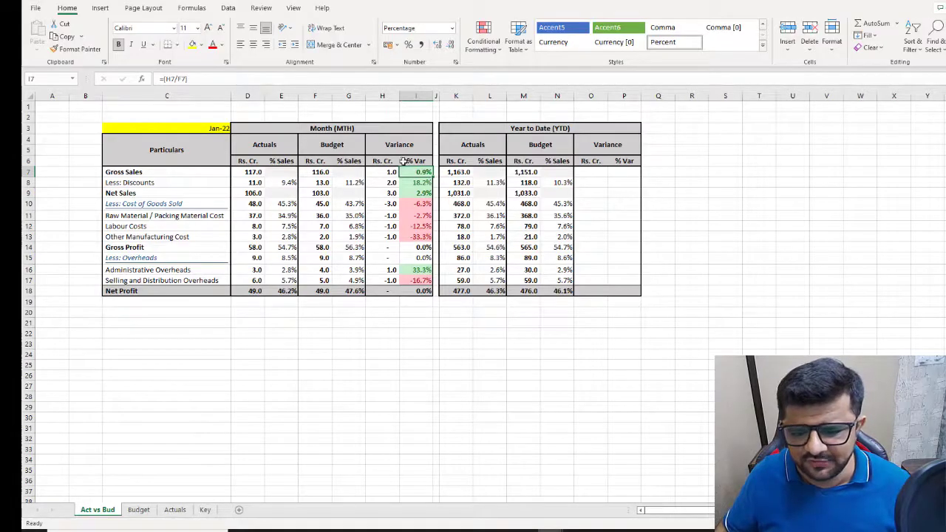
pyautogui.moveTo(421, 172); pyautogui.dragTo(418, 281)
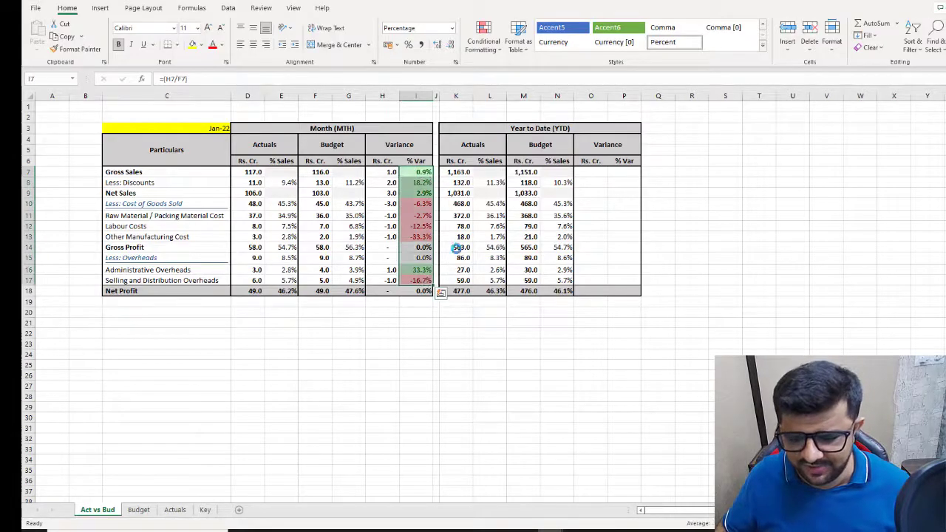
pyautogui.hotkey('ctrl', 'c')
pyautogui.click(620, 173)
pyautogui.hotkey('ctrl', 'v')
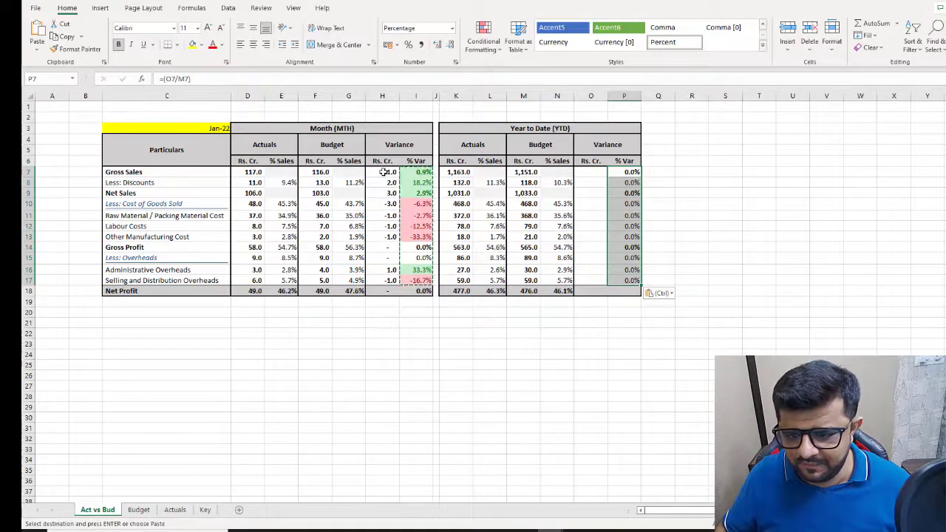
# Step: Copy the monthly variance and % Var formulas from H7:I18 into the year-to-date Variance block O7:P18
pyautogui.moveTo(384, 173); pyautogui.dragTo(406, 285)
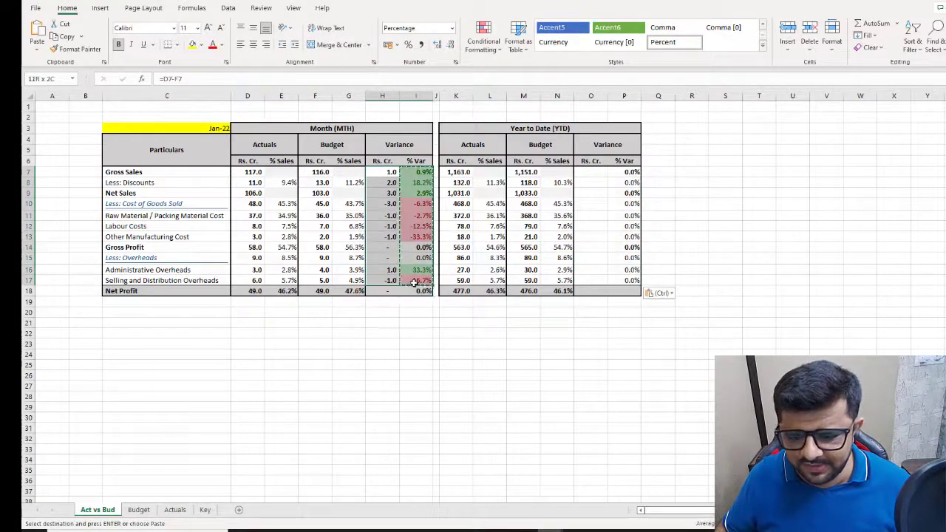
pyautogui.hotkey('ctrl', 'c')
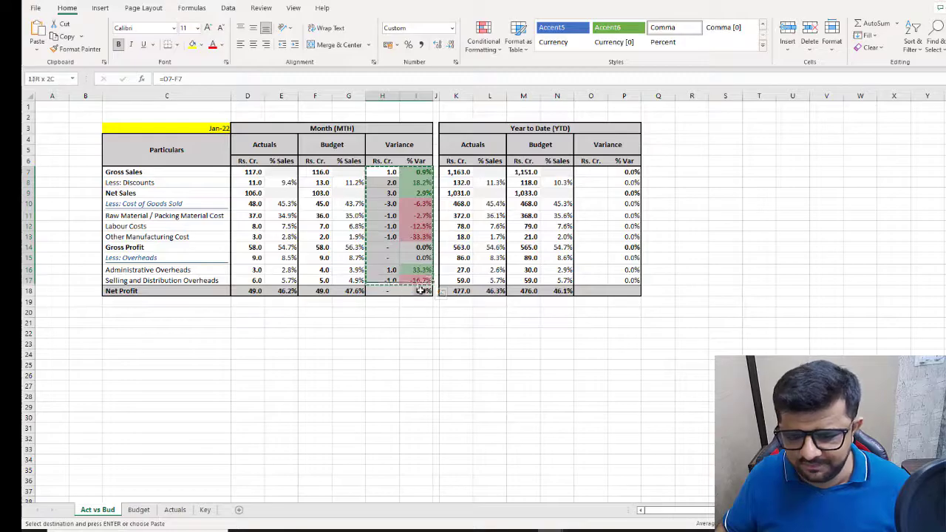
pyautogui.click(593, 173)
pyautogui.hotkey('ctrl', 'v')
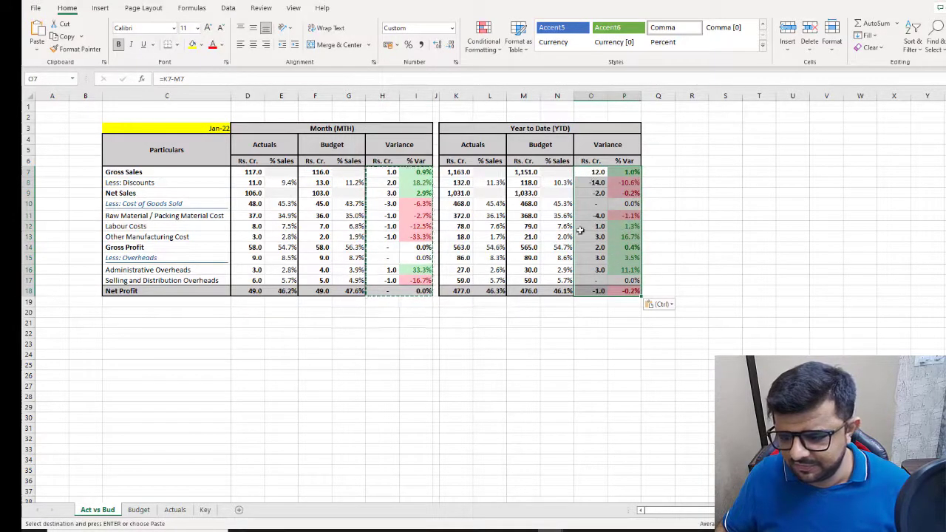
pyautogui.click(623, 323)
# Step: Check the cell references in the year-to-date Gross Sales variance and % Var formulas in O7 and P7
pyautogui.click(600, 172)
pyautogui.press('Right')
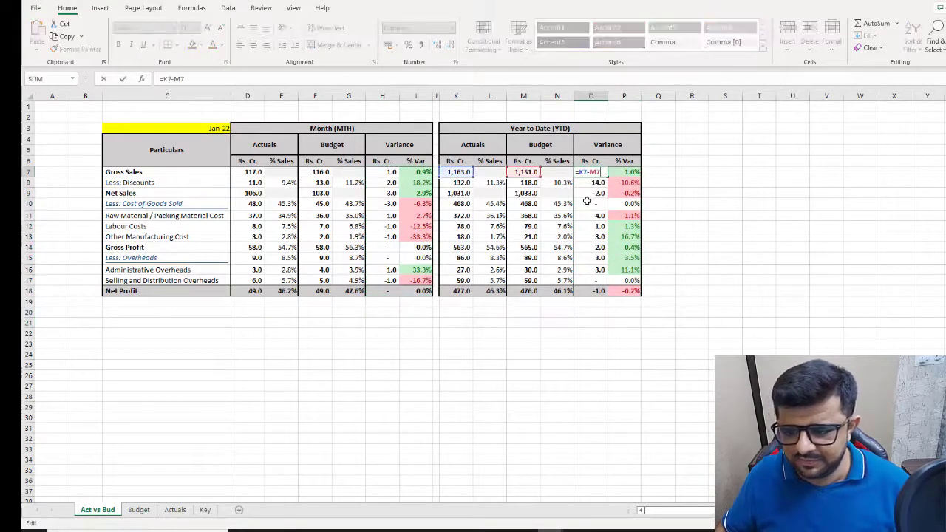
pyautogui.press('F2')
pyautogui.press('Escape')
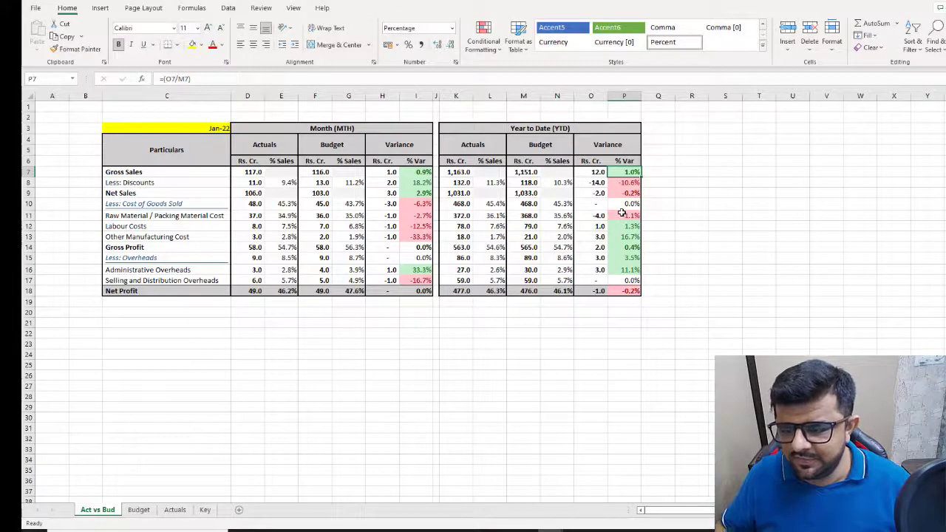